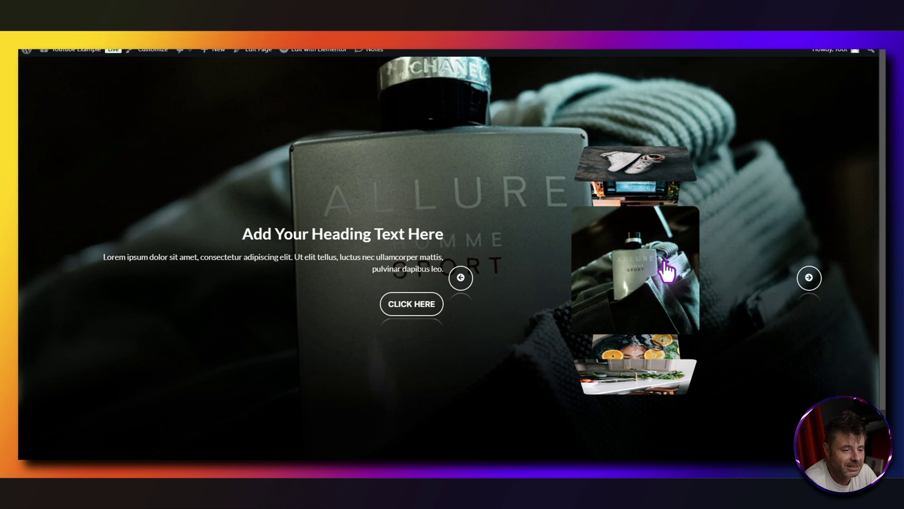
# Preview the finished 3D gallery slider by enlarging and closing the perfume image and stepping through the slides in both directions.
pyautogui.click(672, 292)
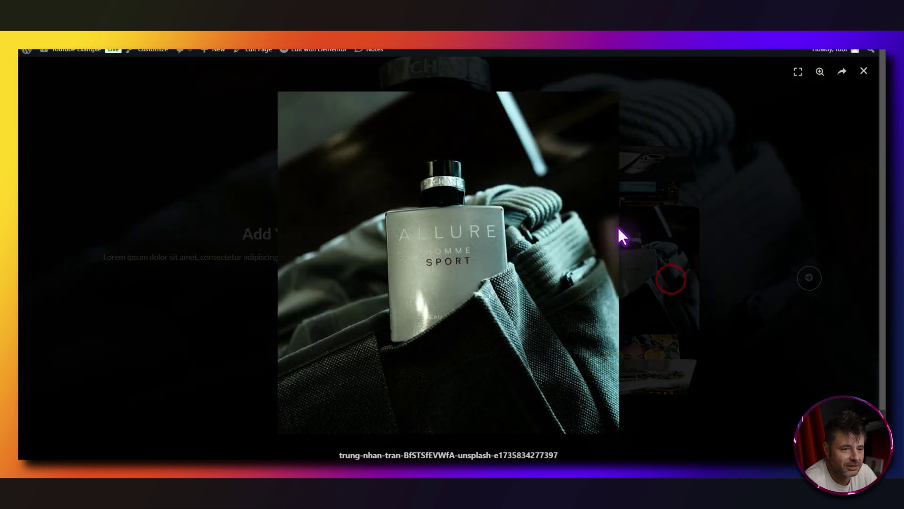
pyautogui.click(865, 71)
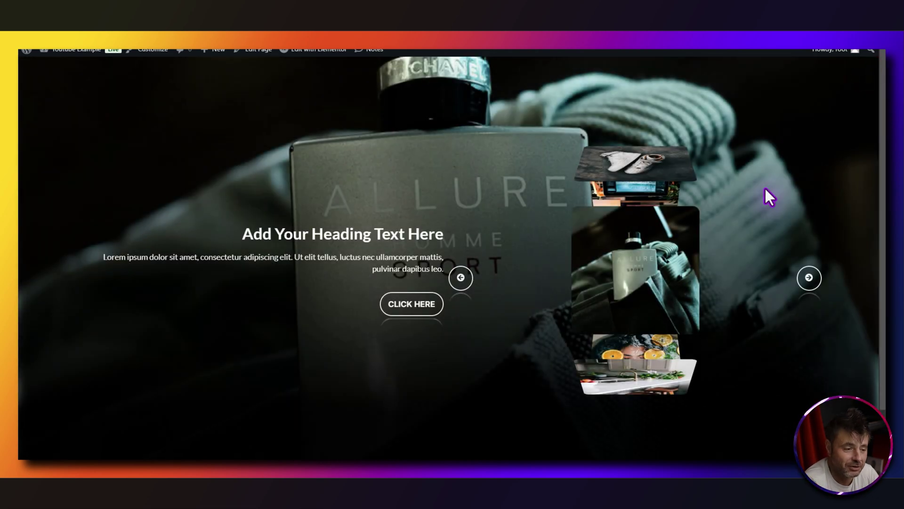
pyautogui.click(807, 277)
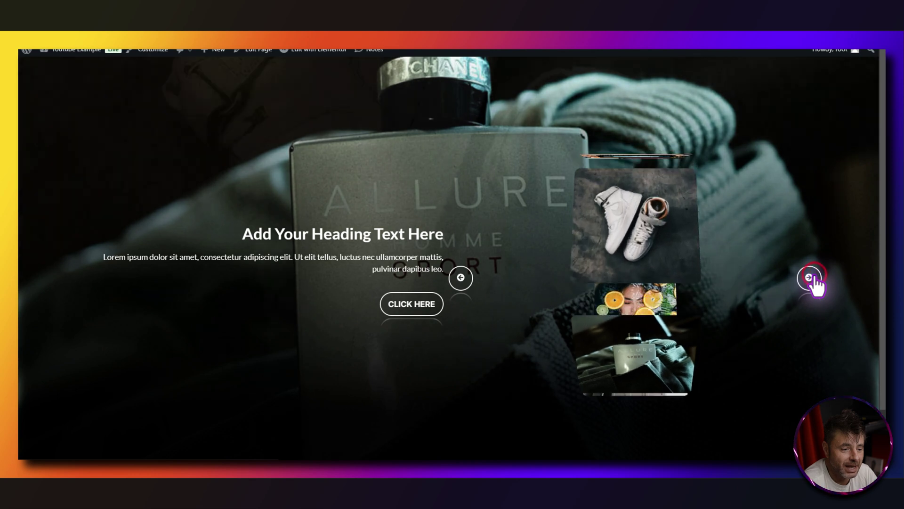
pyautogui.click(461, 277)
pyautogui.click(461, 277)
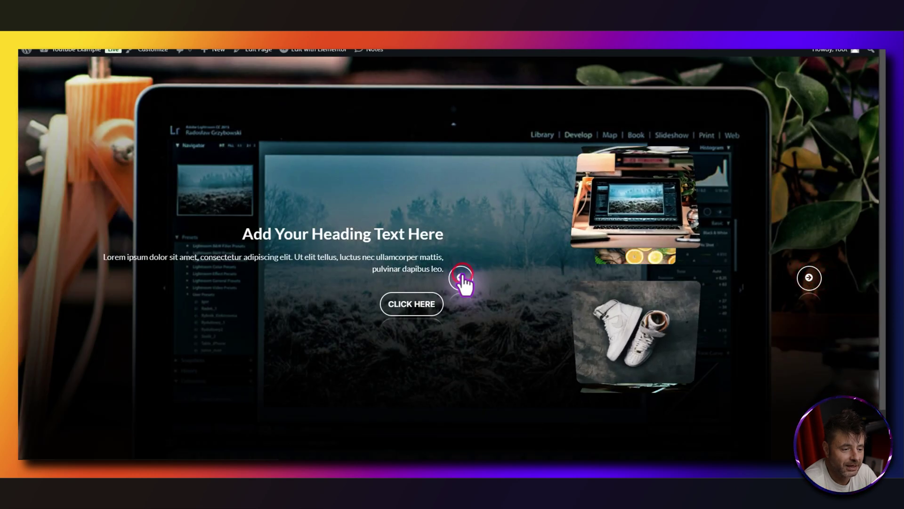
pyautogui.click(461, 277)
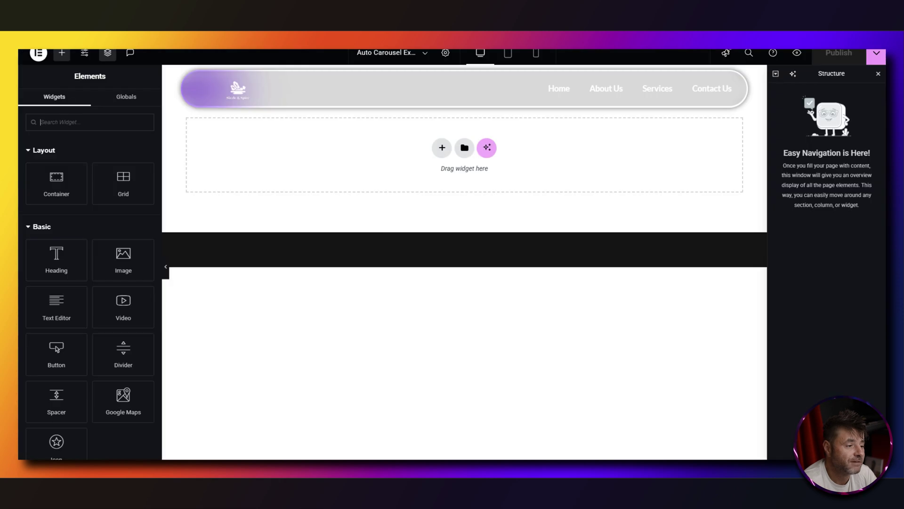
# View the template import screen in the template library and close it.
pyautogui.click(465, 149)
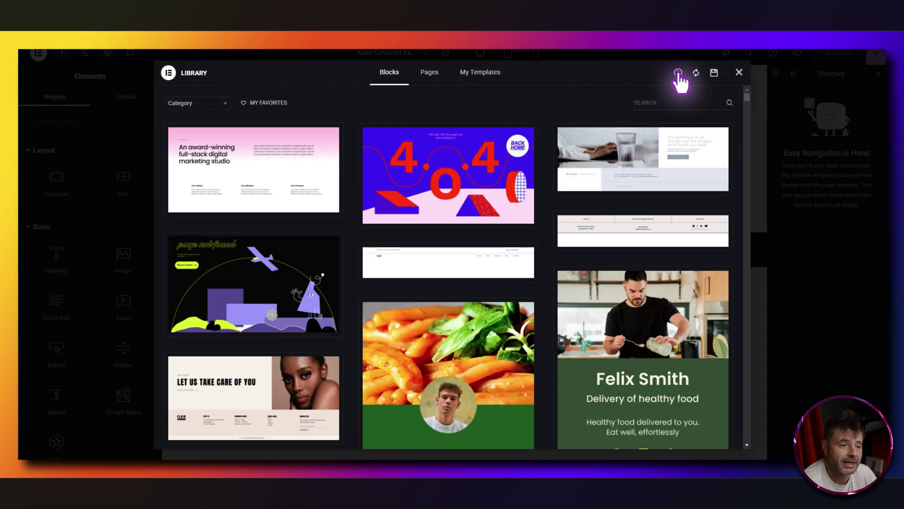
pyautogui.click(678, 75)
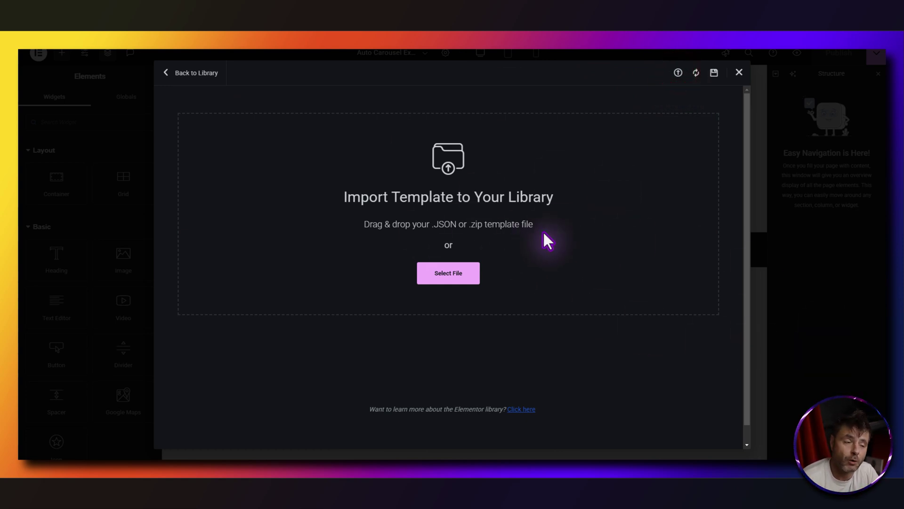
pyautogui.click(738, 72)
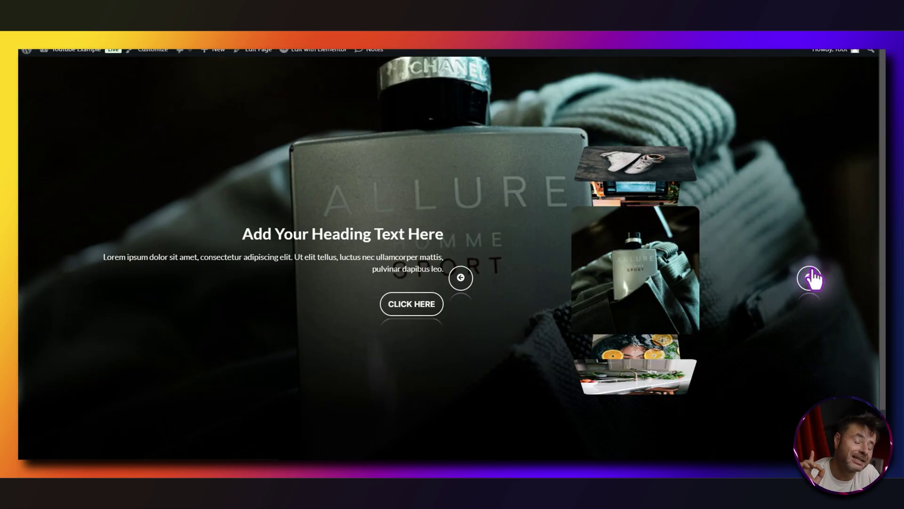
# Check the slider's forward navigation and look through the blog post for the template download and CSS class names.
pyautogui.click(811, 279)
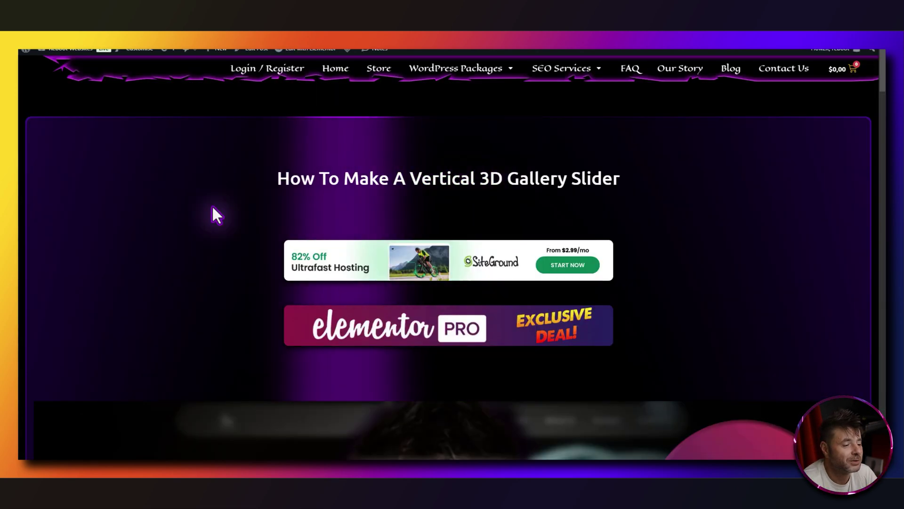
pyautogui.scroll(-15, 159, 244)
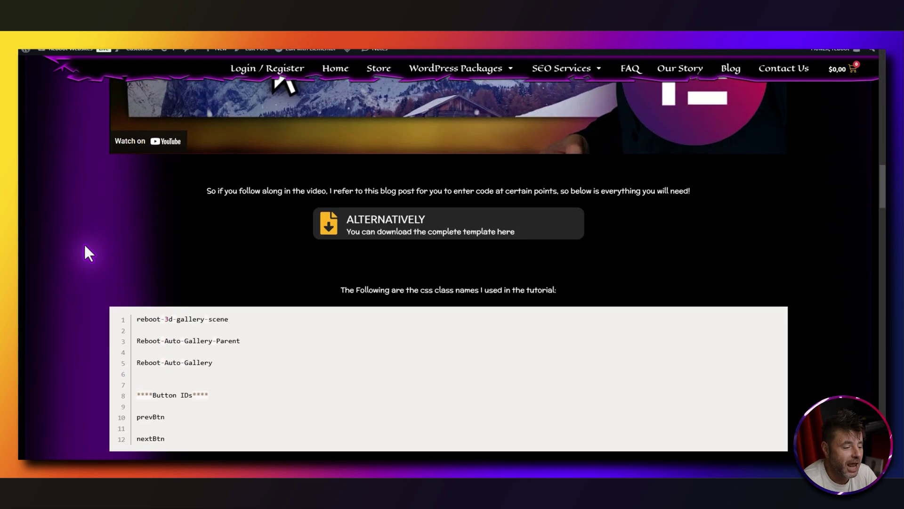
pyautogui.scroll(-2, 85, 247)
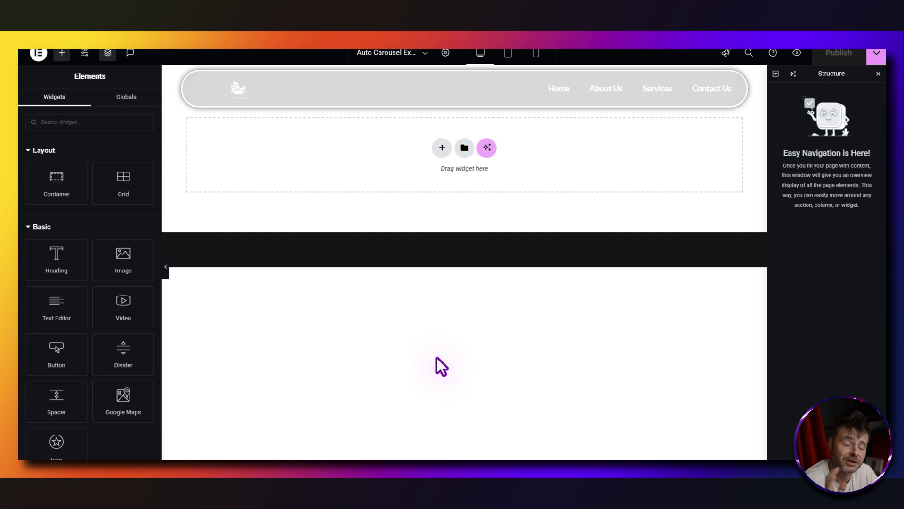
# Add a Flexbox container with a single column to the page and duplicate it.
pyautogui.click(442, 149)
pyautogui.click(420, 172)
pyautogui.click(337, 171)
pyautogui.rightClick(802, 94)
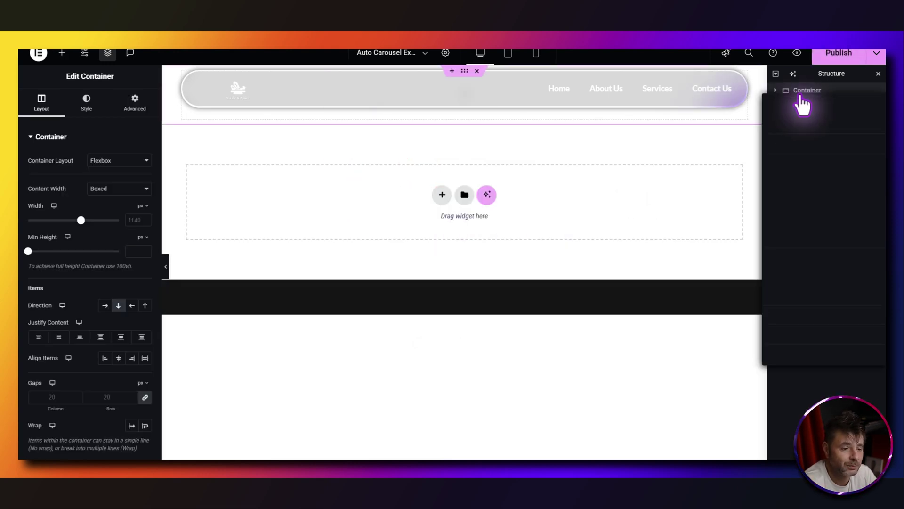
pyautogui.click(802, 124)
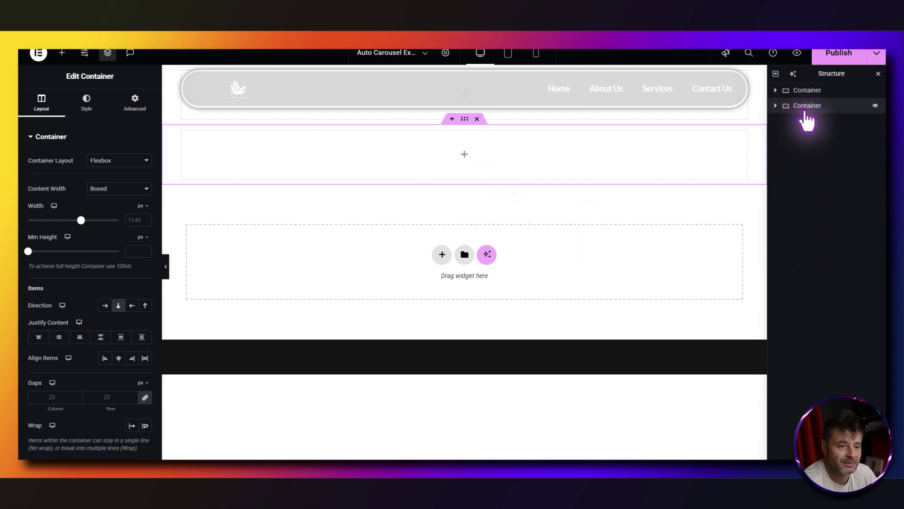
# Rename the second container as "Code Container" and the first one as "Scene Container".
pyautogui.doubleClick(804, 106)
pyautogui.press('Home')
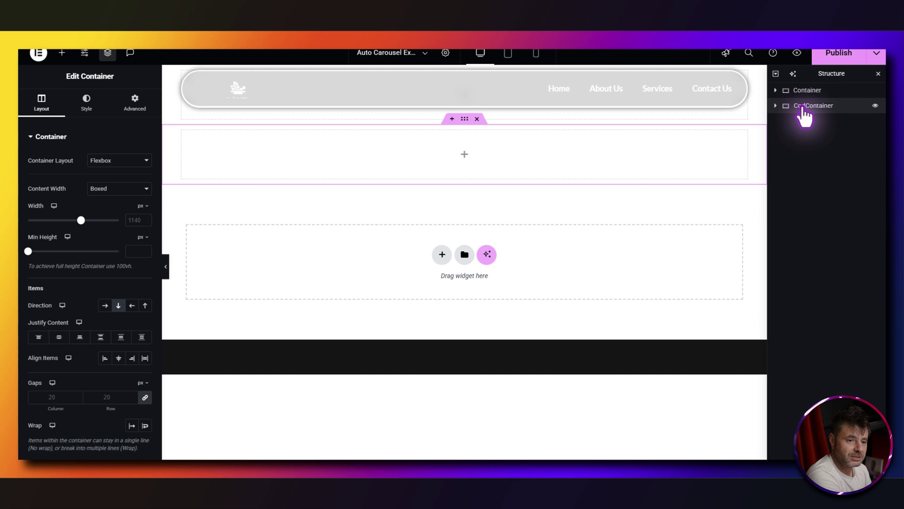
pyautogui.write('Code')
pyautogui.press('Return')
pyautogui.doubleClick(803, 91)
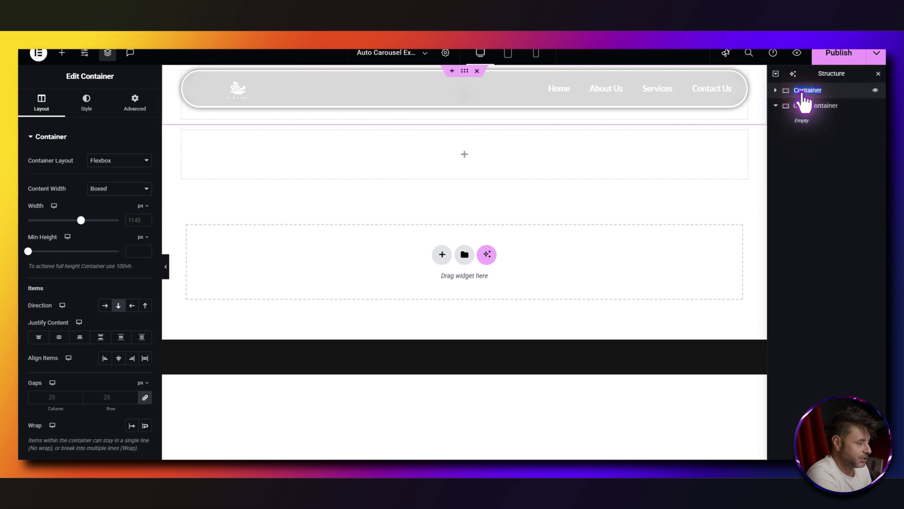
pyautogui.write('Scene')
pyautogui.press('Return')
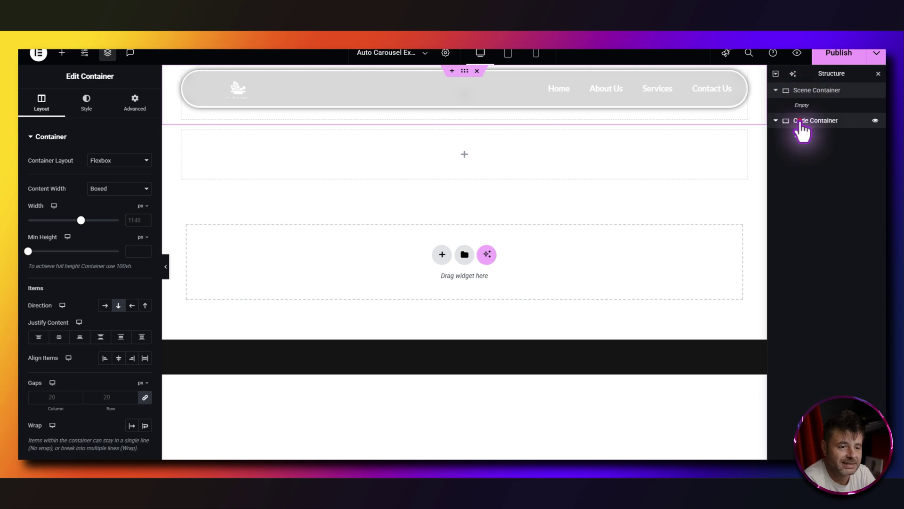
# Set the Code Container's column and row gaps to 0 and its padding to 0 on all sides.
pyautogui.click(802, 121)
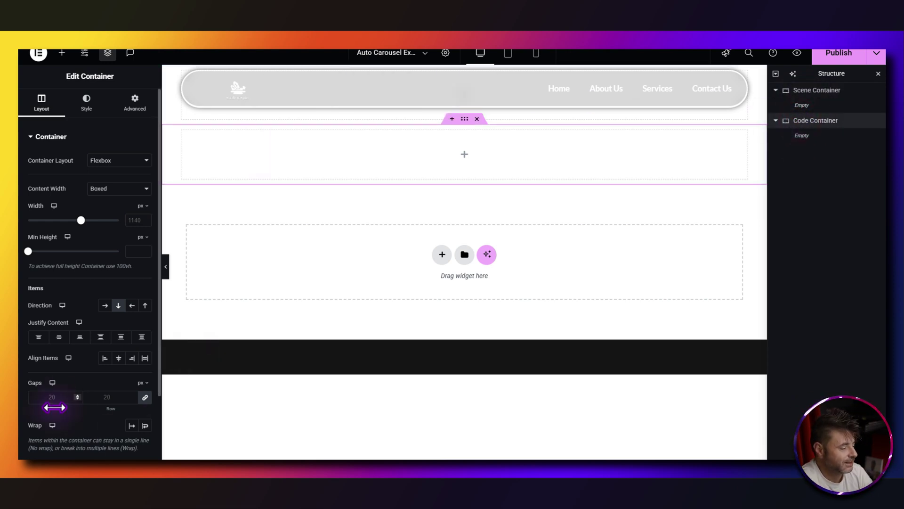
pyautogui.click(56, 397)
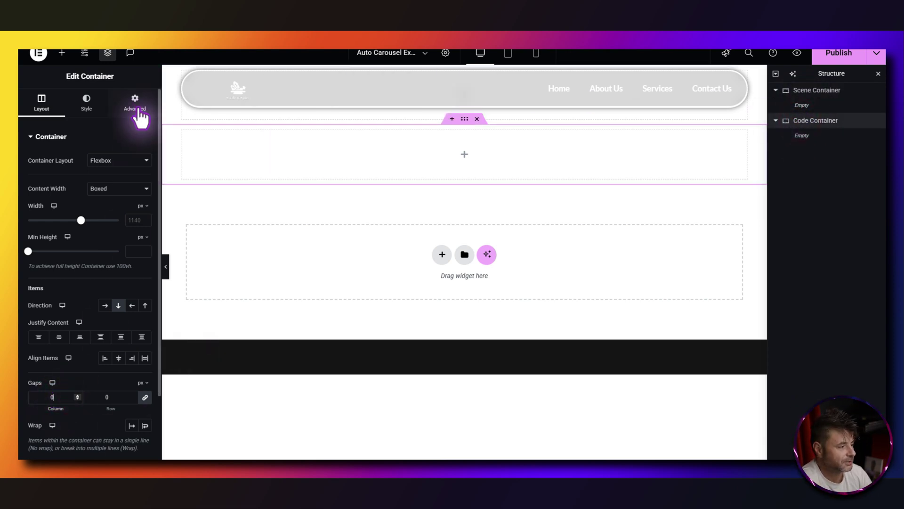
pyautogui.click(136, 103)
pyautogui.click(35, 214)
pyautogui.write('0')
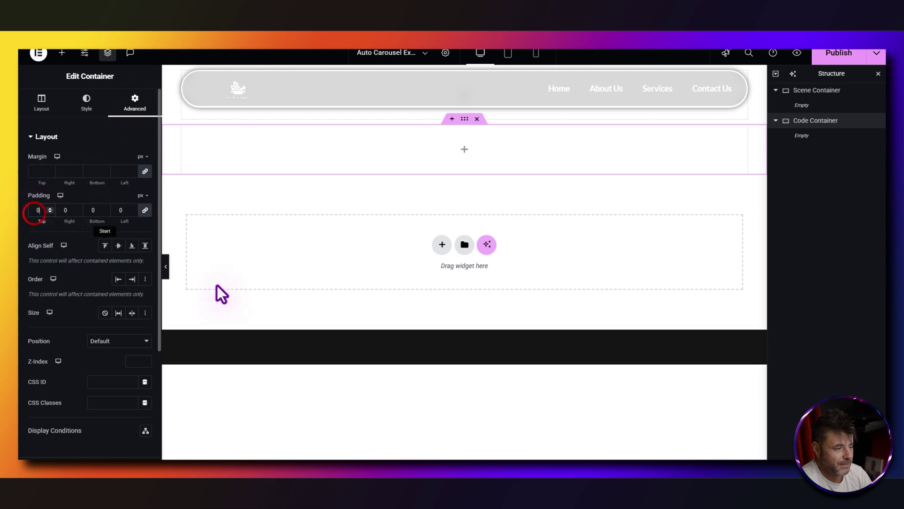
# Find the HTML widget and place it inside the Code Container.
pyautogui.click(69, 55)
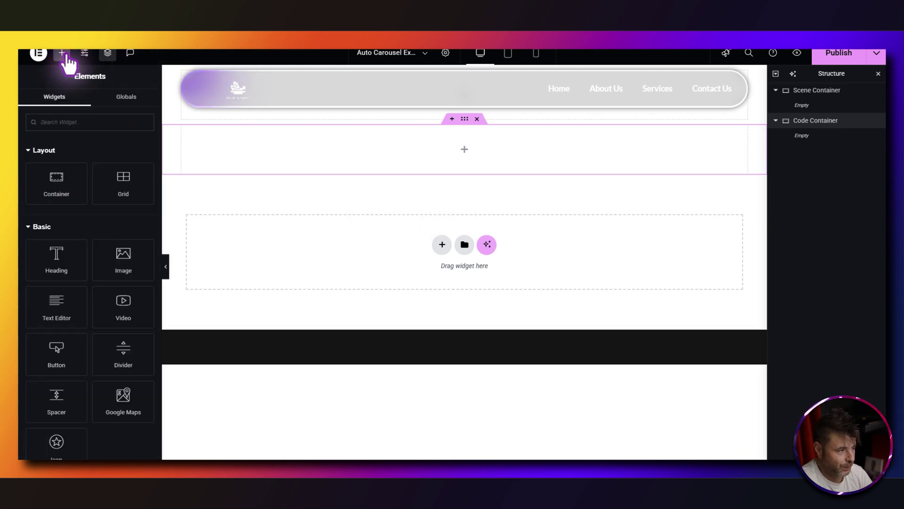
pyautogui.click(66, 121)
pyautogui.write('html')
pyautogui.moveTo(65, 144); pyautogui.dragTo(309, 157)
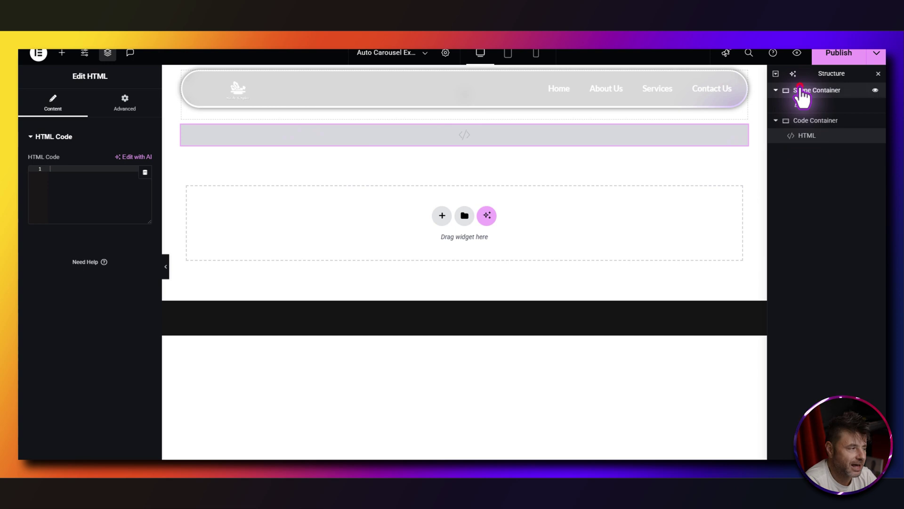
# Set the Scene Container's boxed width to 1500 px and its minimum height to 100 vh.
pyautogui.click(802, 92)
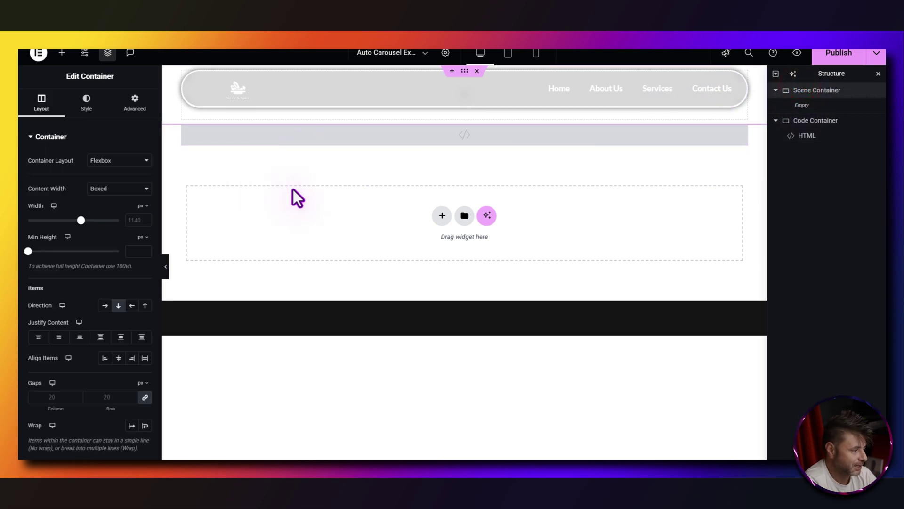
pyautogui.click(130, 219)
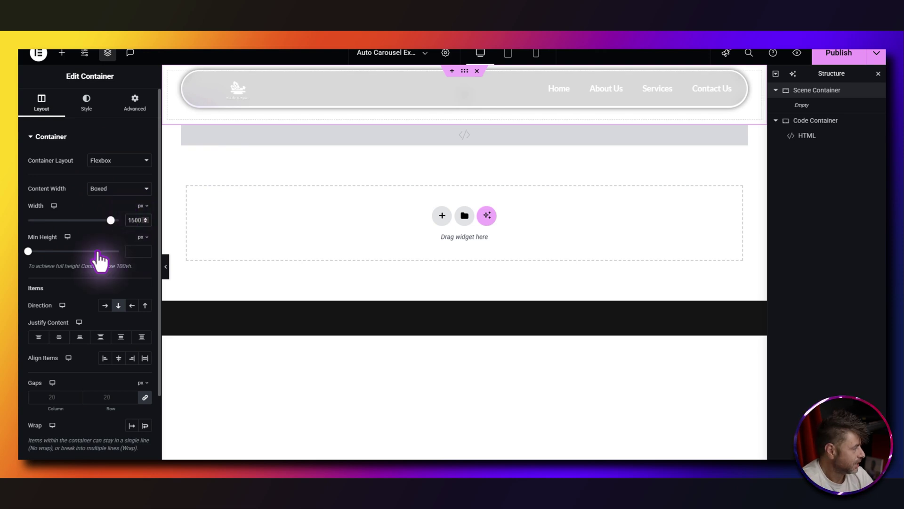
pyautogui.click(141, 237)
pyautogui.click(140, 284)
pyautogui.click(132, 251)
pyautogui.write('100')
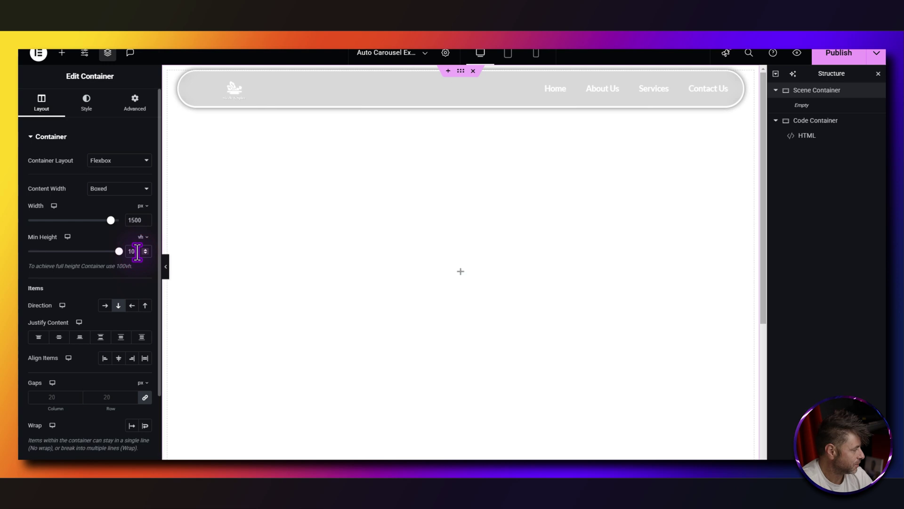
# Set the Scene Container's direction to horizontal row and its column and row gaps to 0.
pyautogui.click(104, 305)
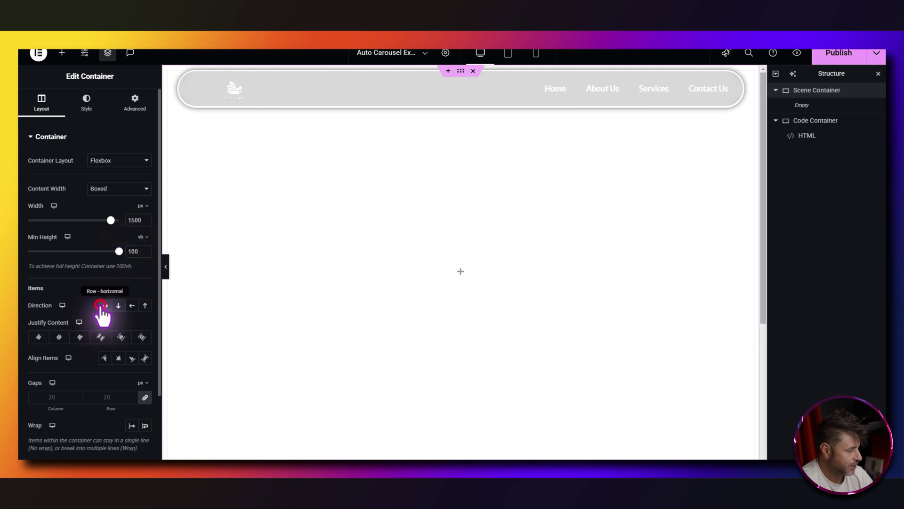
pyautogui.click(46, 397)
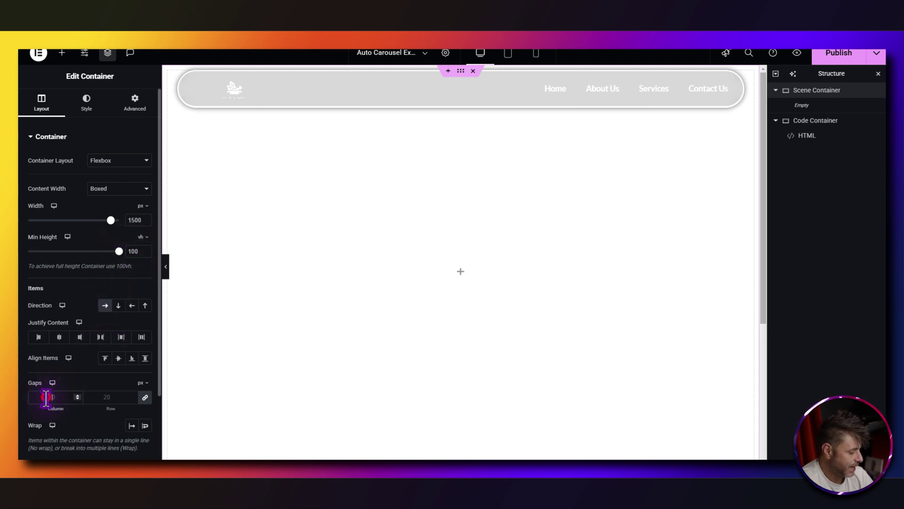
pyautogui.write('0')
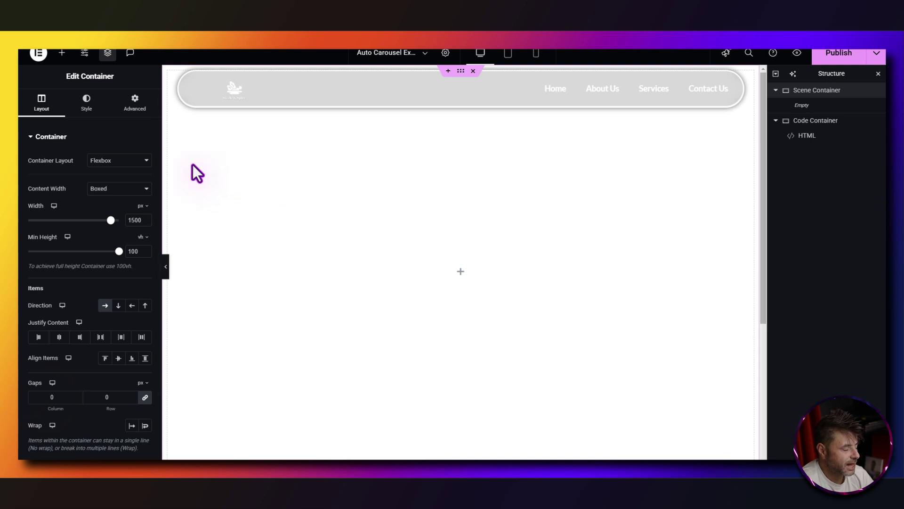
# Give the Scene Container a gradient background overlay with black (#000000) as the first color.
pyautogui.click(94, 111)
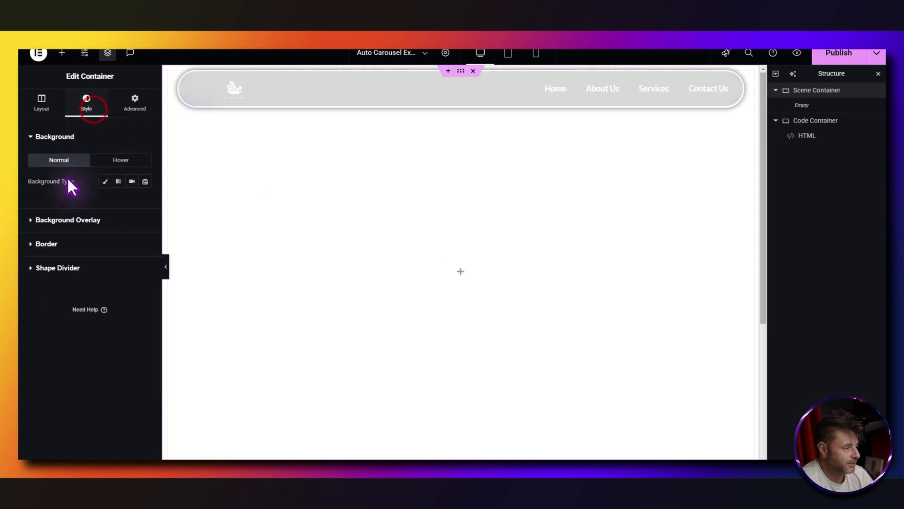
pyautogui.click(60, 219)
pyautogui.click(145, 206)
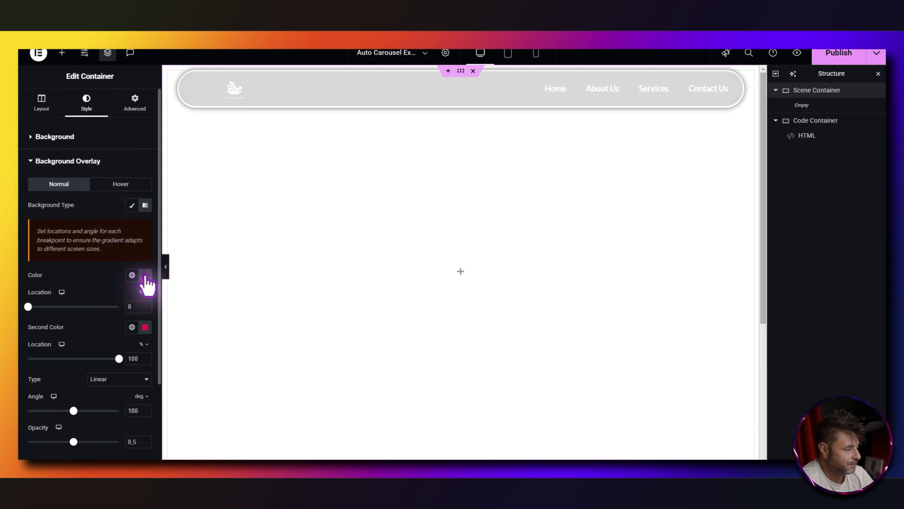
pyautogui.click(145, 275)
pyautogui.click(133, 327)
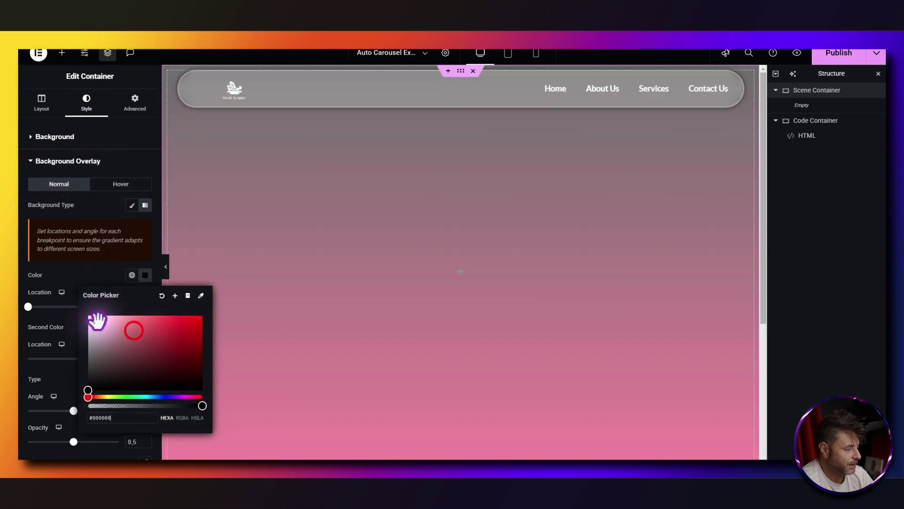
pyautogui.click(105, 264)
# Set the second color of the overlay gradient to white.
pyautogui.click(145, 327)
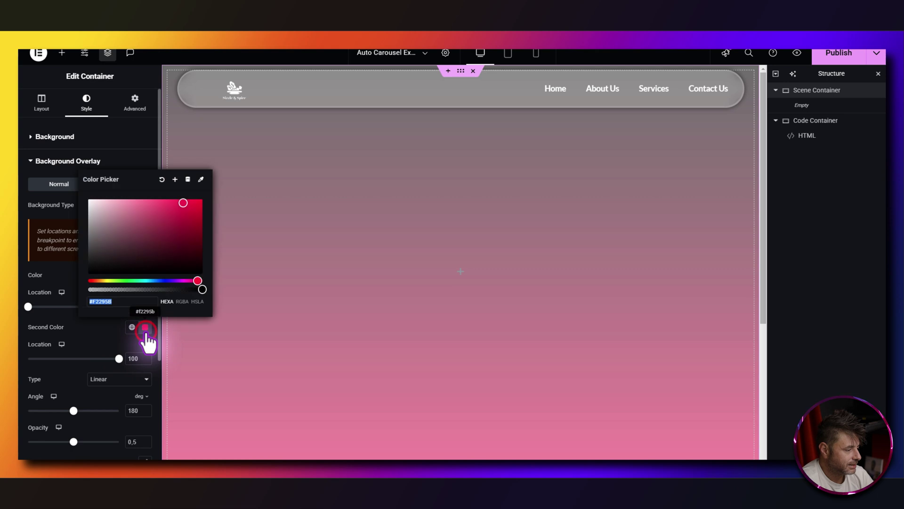
pyautogui.moveTo(131, 252); pyautogui.dragTo(60, 242)
pyautogui.click(129, 293)
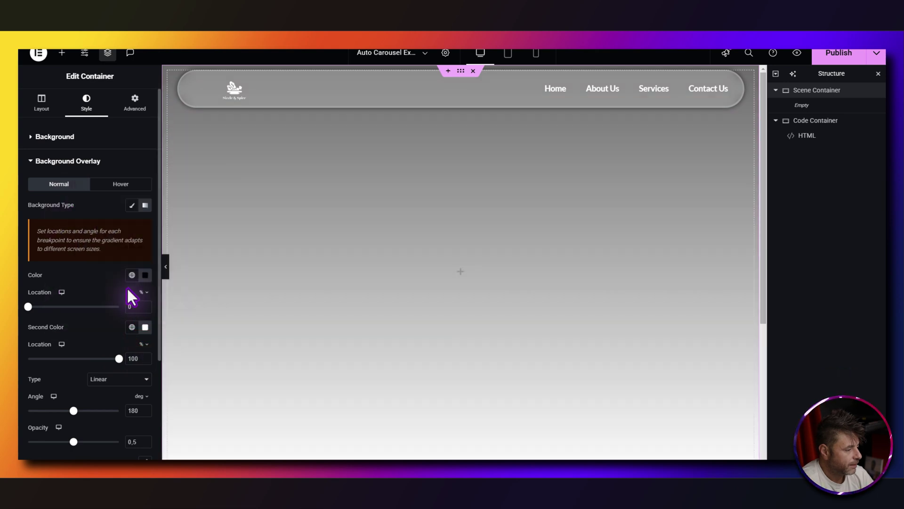
# Set the overlay gradient's first color location to 17% and its angle to 0 degrees.
pyautogui.click(128, 307)
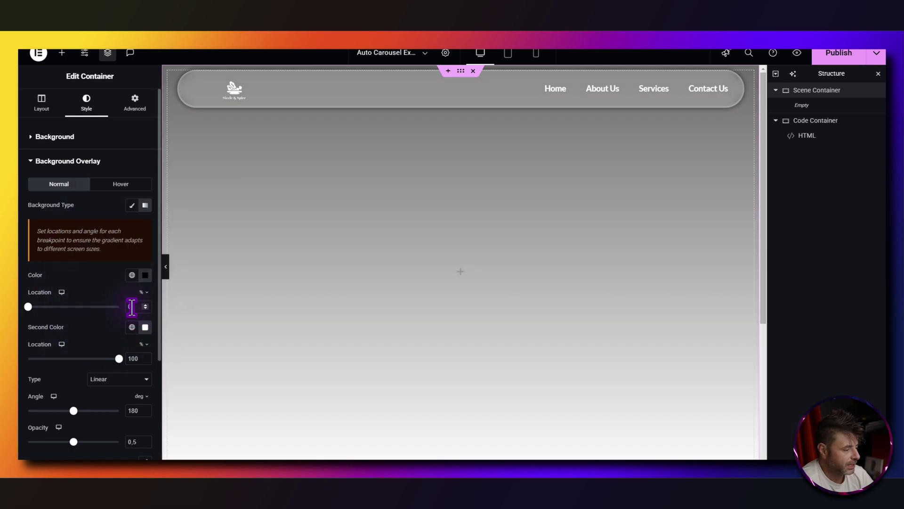
pyautogui.write('17')
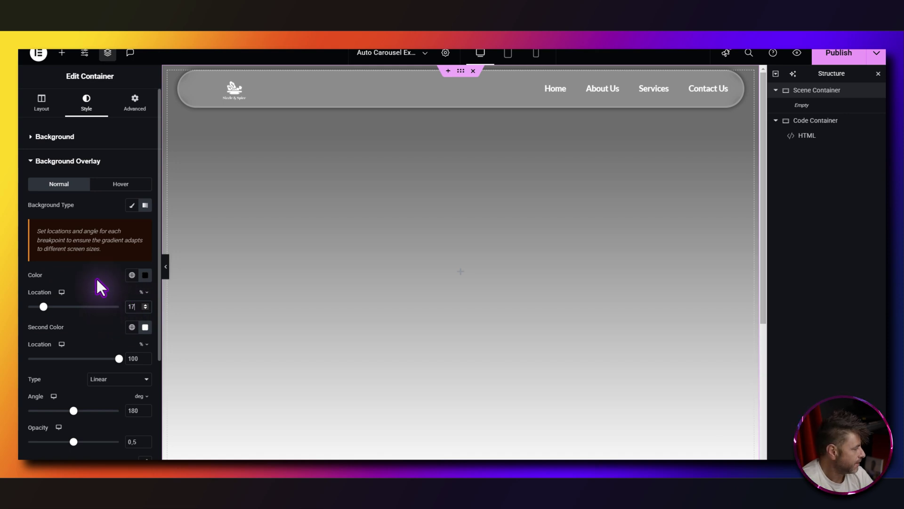
pyautogui.click(132, 410)
pyautogui.write('0')
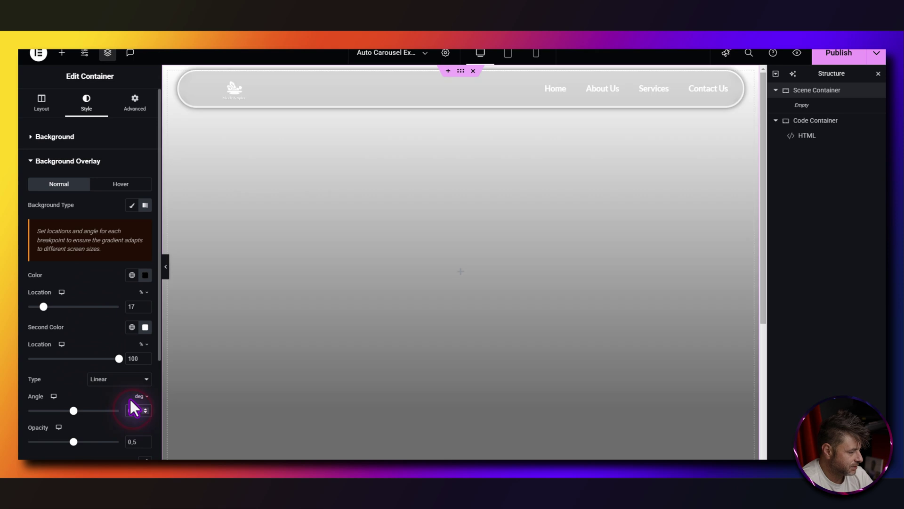
# Set the Scene Container overlay's opacity to 0.95 and its blend mode to Multiply.
pyautogui.doubleClick(133, 441)
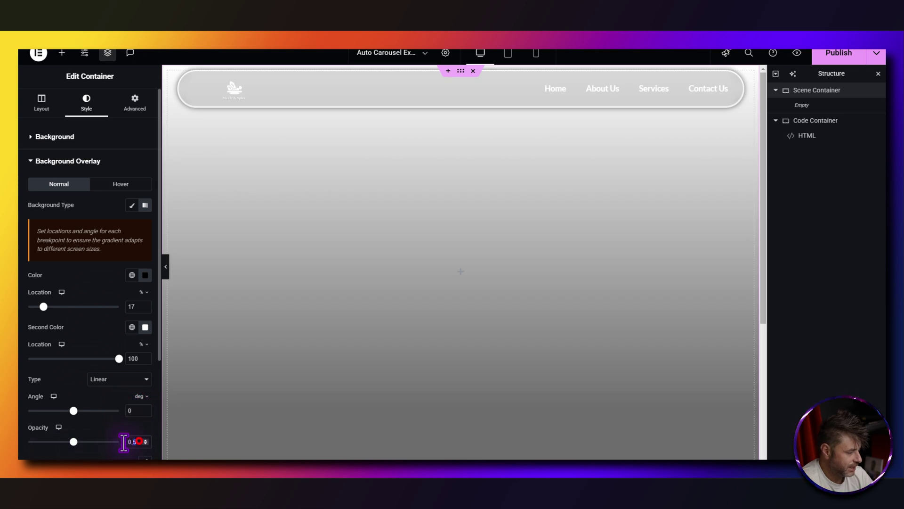
pyautogui.write('0.95')
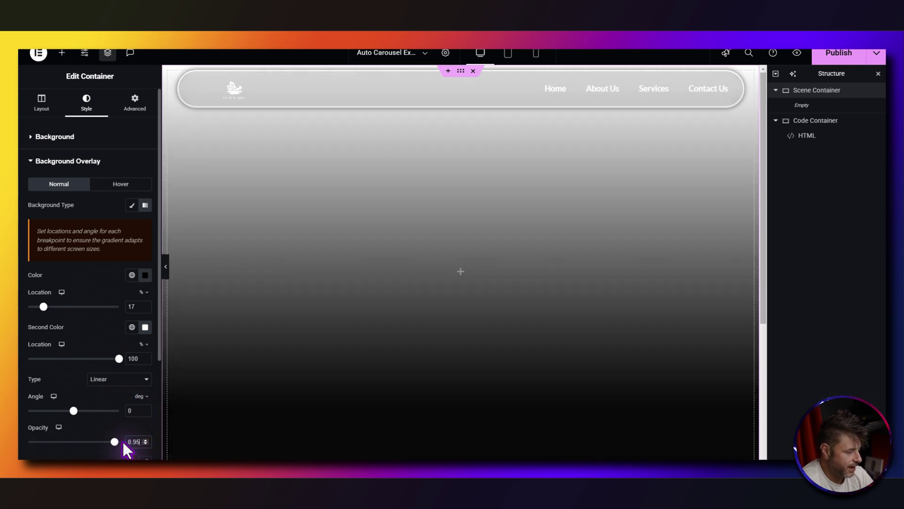
pyautogui.scroll(-2, 123, 443)
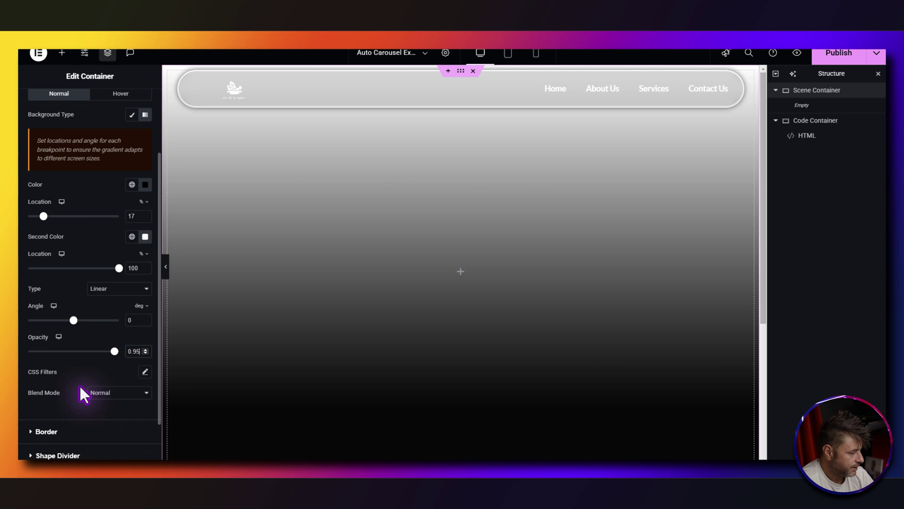
pyautogui.click(108, 398)
pyautogui.click(100, 295)
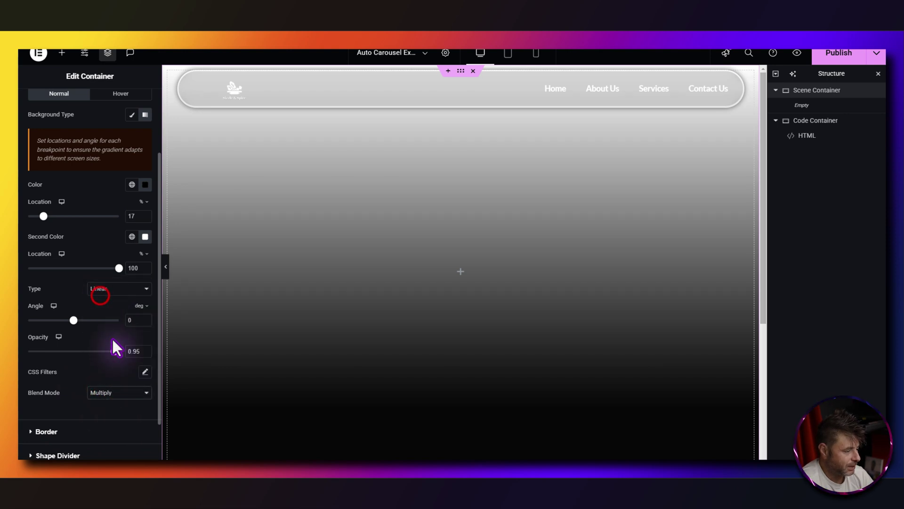
# Copy the class name reboot-3d-gallery-scene from the tutorial's code page and assign it as the Scene Container's CSS class.
pyautogui.scroll(2, 94, 235)
pyautogui.click(134, 101)
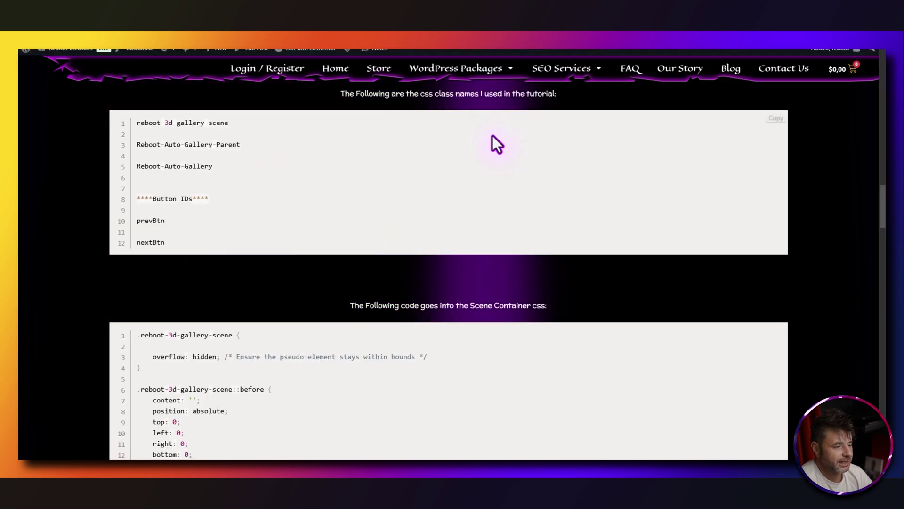
pyautogui.moveTo(246, 122); pyautogui.dragTo(132, 124)
pyautogui.hotkey('ctrl', 'c')
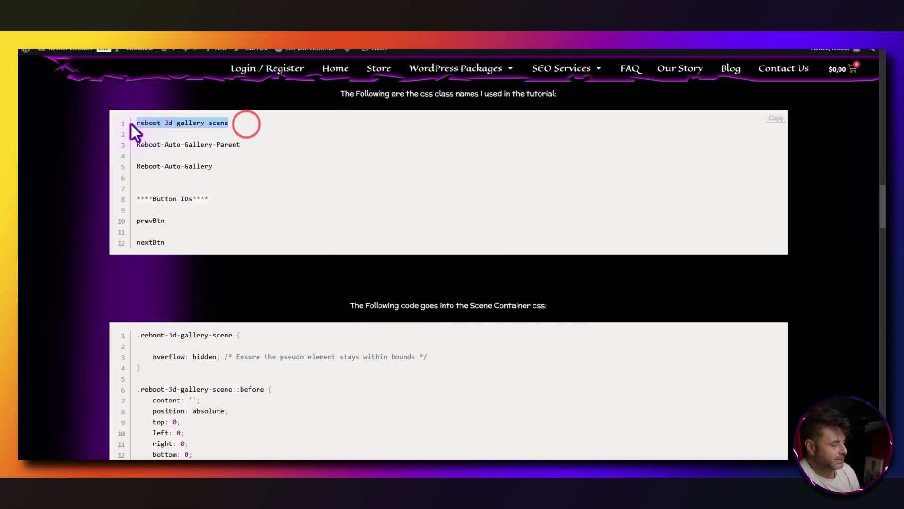
pyautogui.scroll(2, 313, 156)
pyautogui.scroll(2, 353, 226)
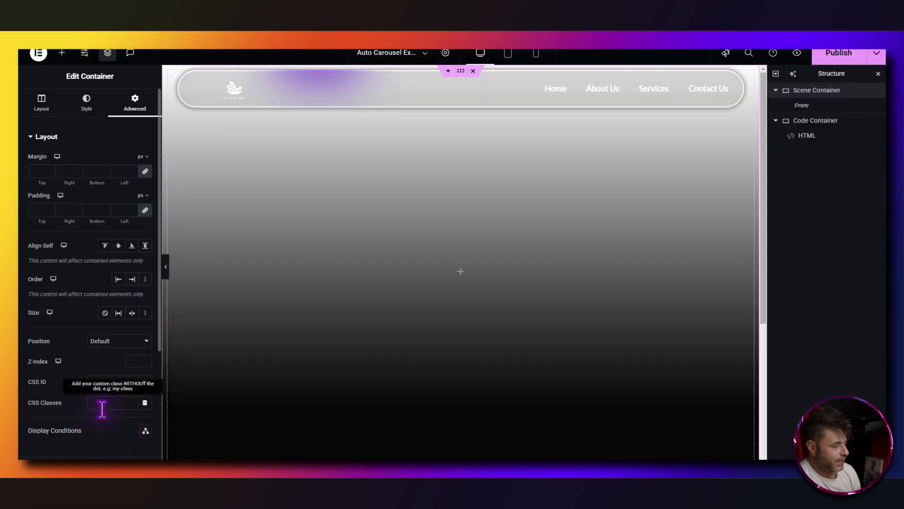
pyautogui.click(101, 404)
pyautogui.hotkey('ctrl', 'v')
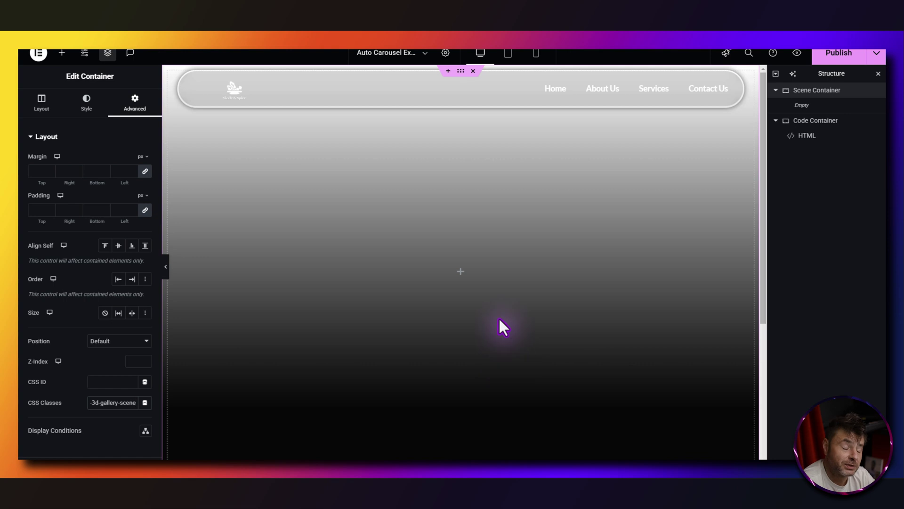
# Add a container inside the Scene Container and duplicate it so two containers sit side by side.
pyautogui.click(62, 53)
pyautogui.moveTo(66, 174); pyautogui.dragTo(407, 244)
pyautogui.rightClick(813, 106)
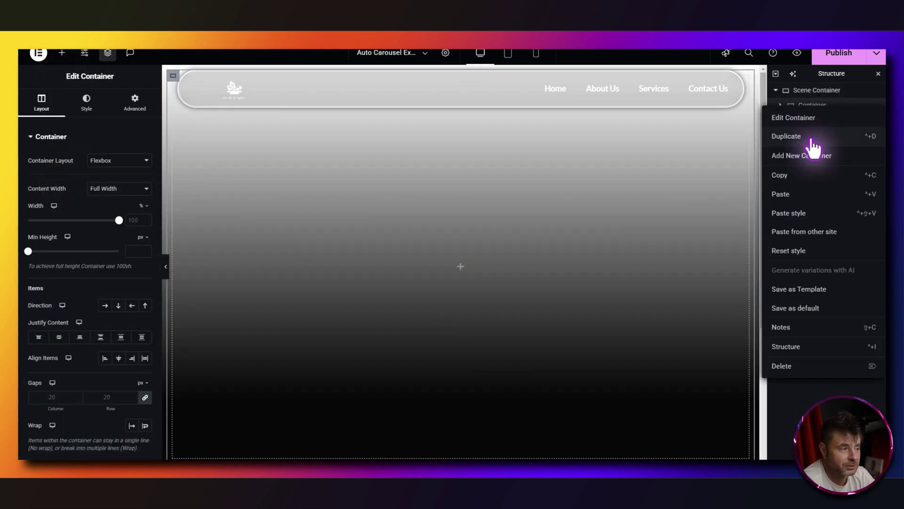
pyautogui.click(795, 136)
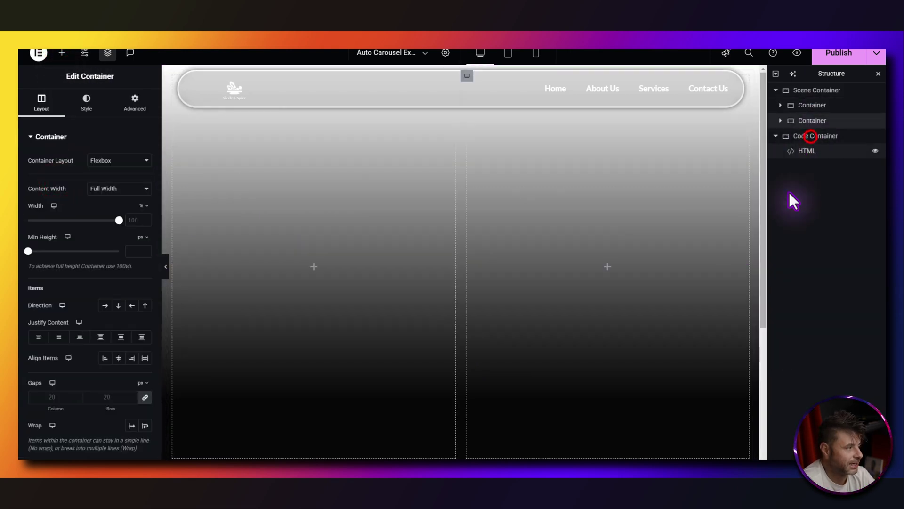
# Rename the two inner containers as Content Container and Gallery Scene.
pyautogui.doubleClick(804, 105)
pyautogui.write('Content Container')
pyautogui.press('Return')
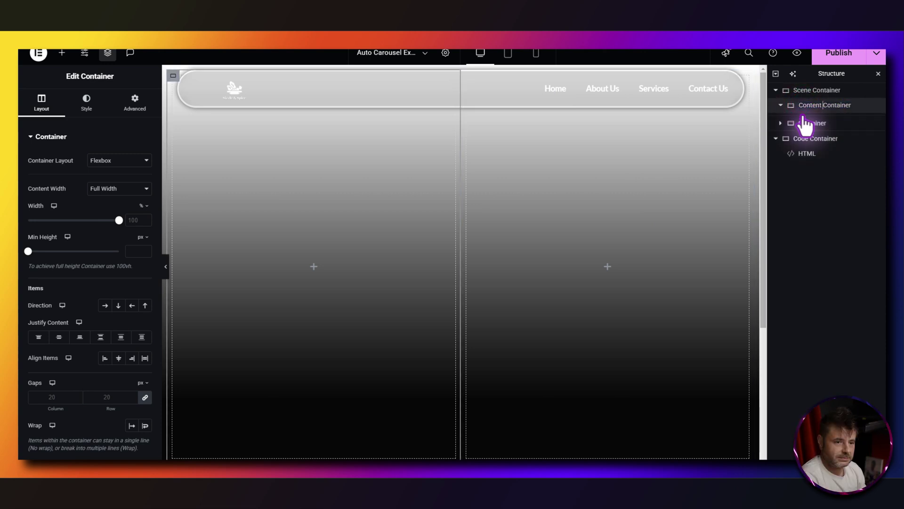
pyautogui.click(817, 137)
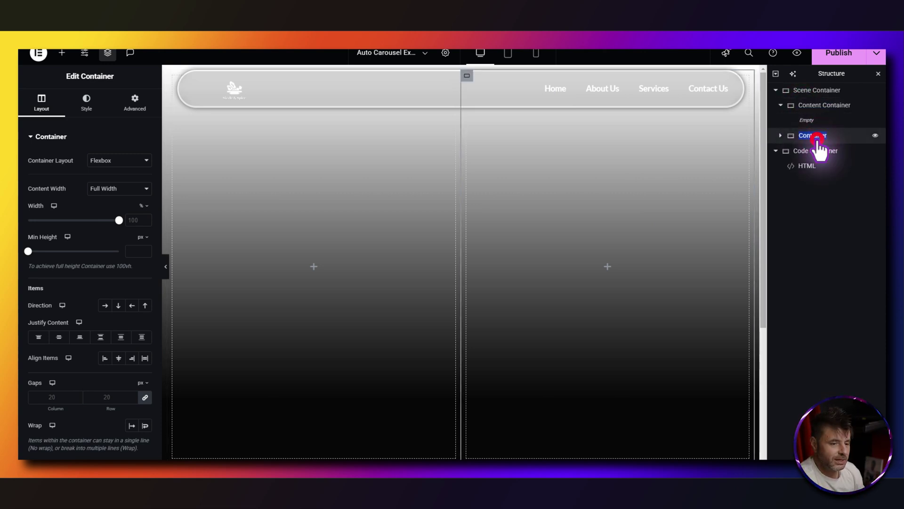
pyautogui.write('Gallery Scene')
pyautogui.press('Return')
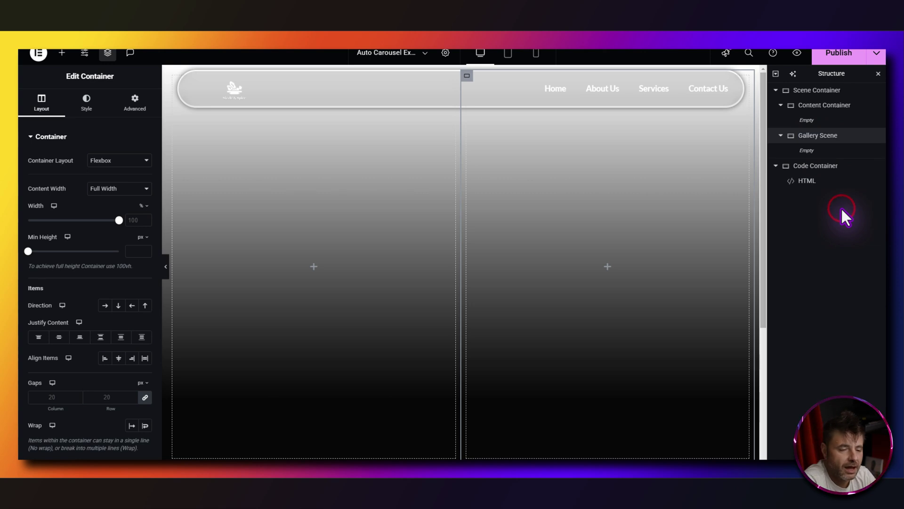
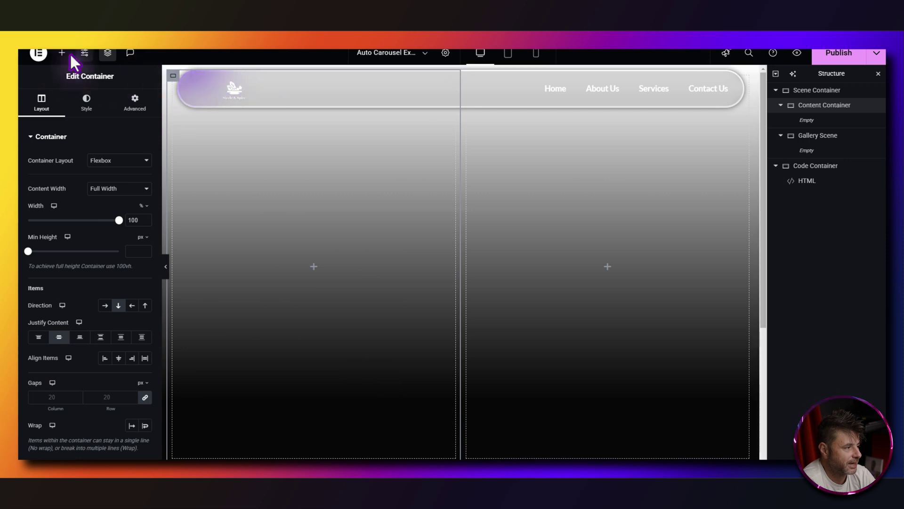
# Add a Heading, a Text Editor and a Button widget, stacked in that order, to the Content Container.
pyautogui.moveTo(54, 262); pyautogui.dragTo(277, 271)
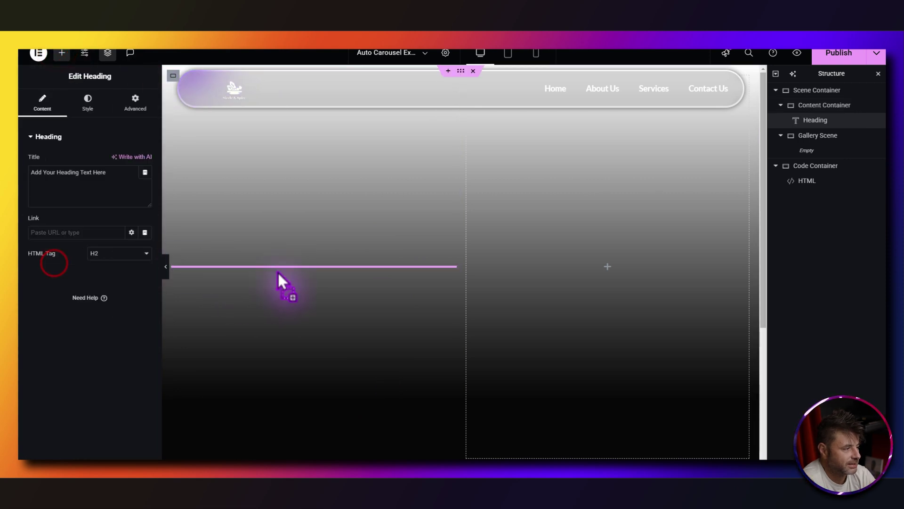
pyautogui.click(61, 53)
pyautogui.moveTo(55, 300); pyautogui.dragTo(238, 272)
pyautogui.click(62, 53)
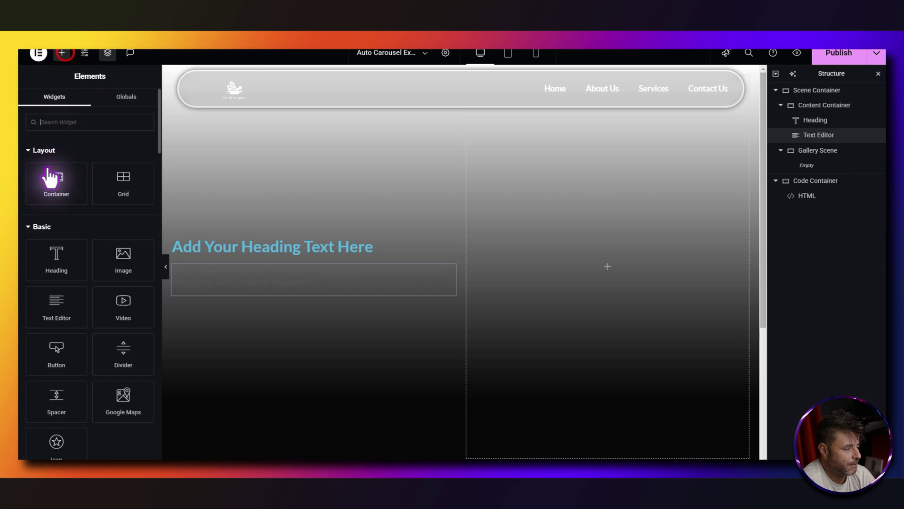
pyautogui.moveTo(57, 348); pyautogui.dragTo(282, 294)
# Align the heading to the right and set its text color to white.
pyautogui.click(420, 233)
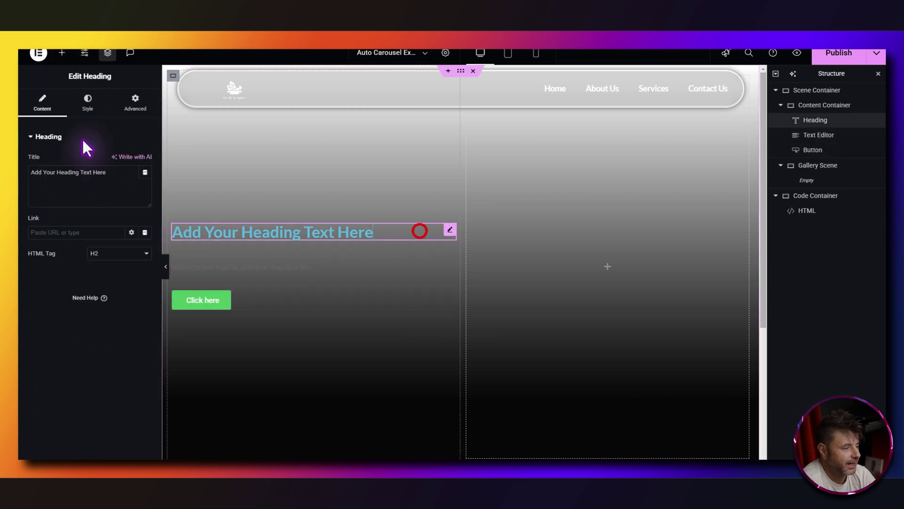
pyautogui.click(91, 101)
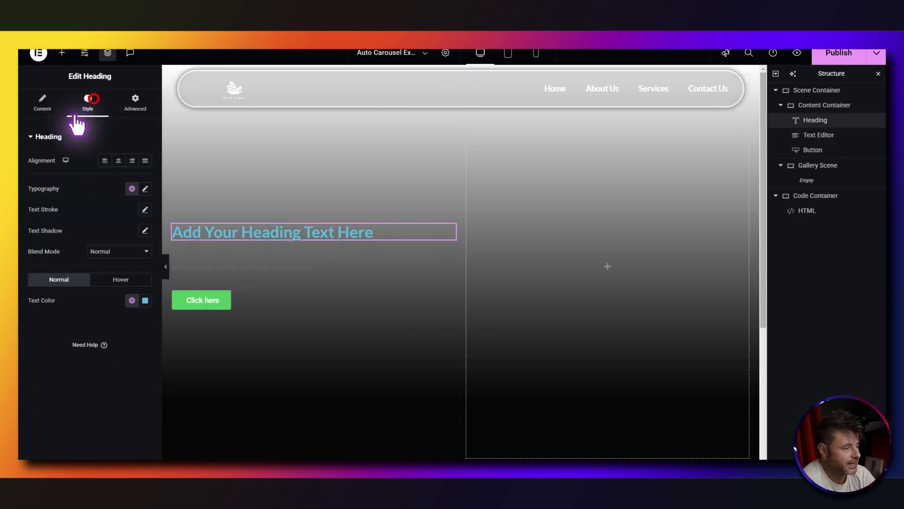
pyautogui.click(133, 161)
pyautogui.click(145, 188)
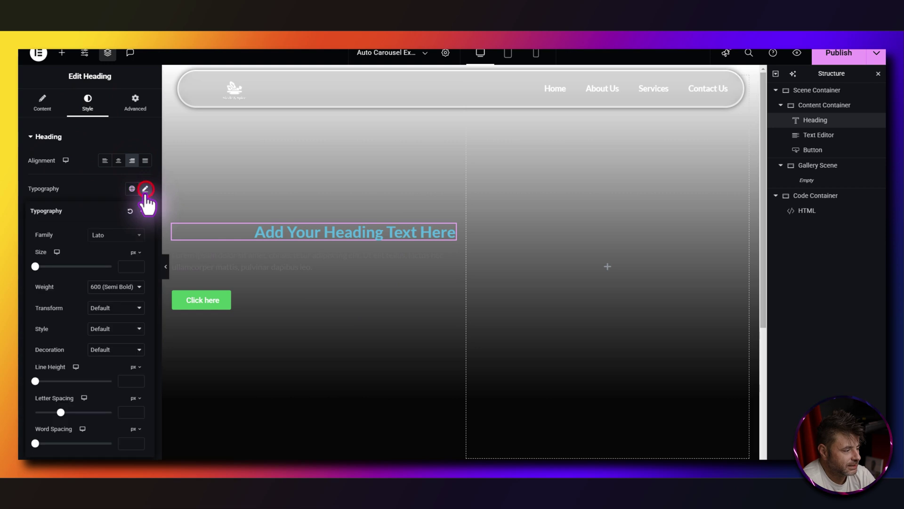
pyautogui.click(97, 188)
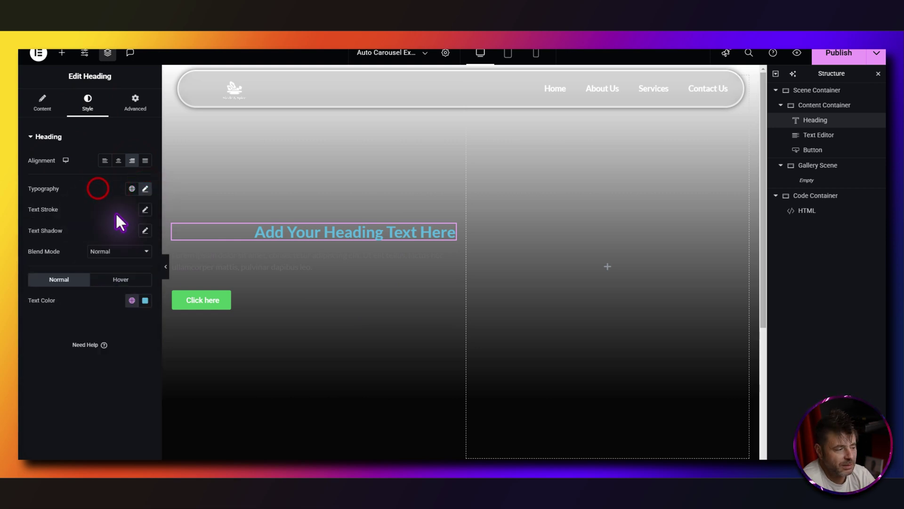
pyautogui.click(144, 301)
pyautogui.click(105, 360)
pyautogui.click(57, 317)
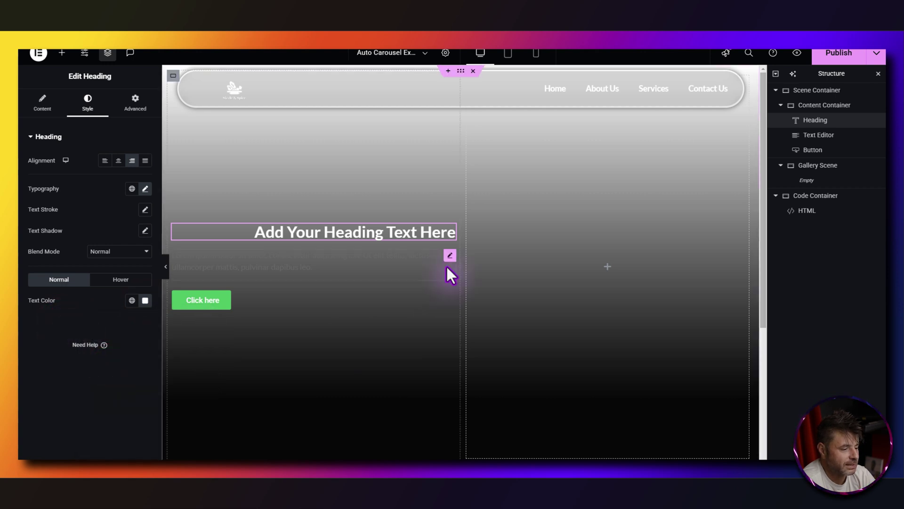
# Align the Text Editor paragraph to the right and set its text color to white.
pyautogui.click(451, 253)
pyautogui.click(83, 92)
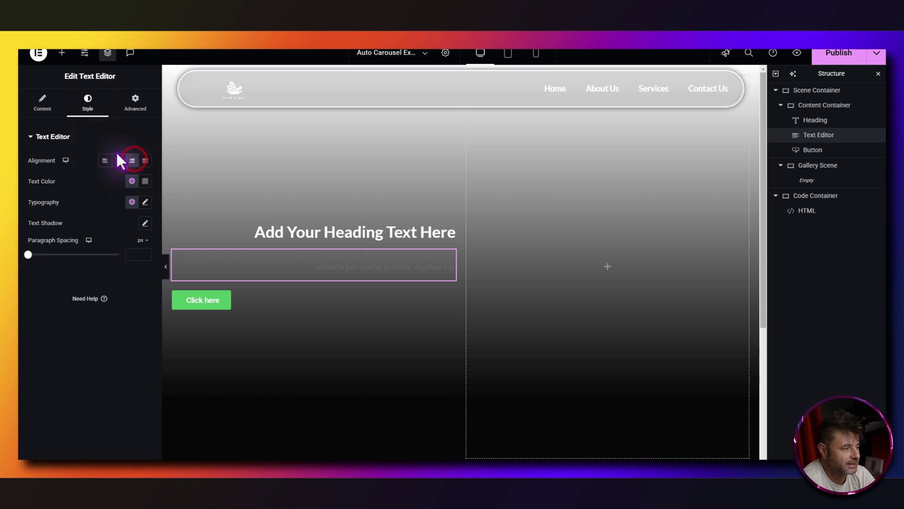
pyautogui.click(144, 181)
pyautogui.click(76, 176)
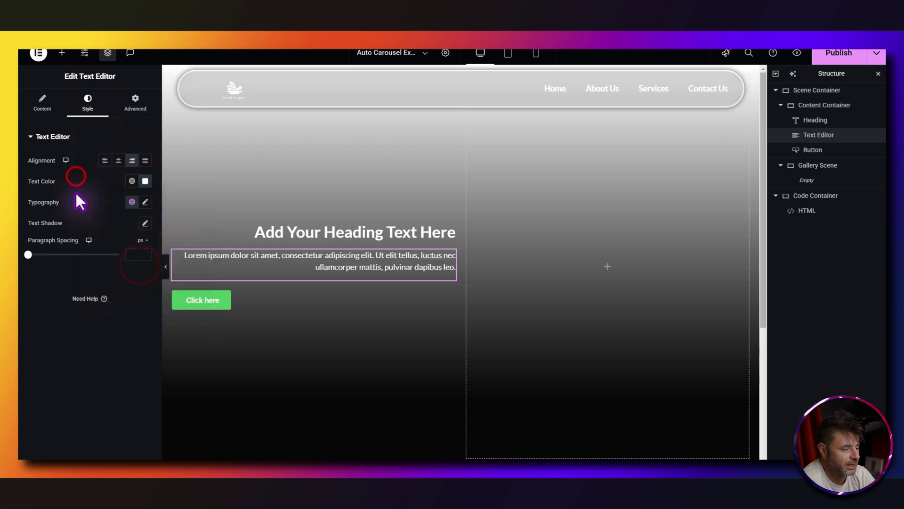
# Position the button at the right end of the Content Container.
pyautogui.click(272, 300)
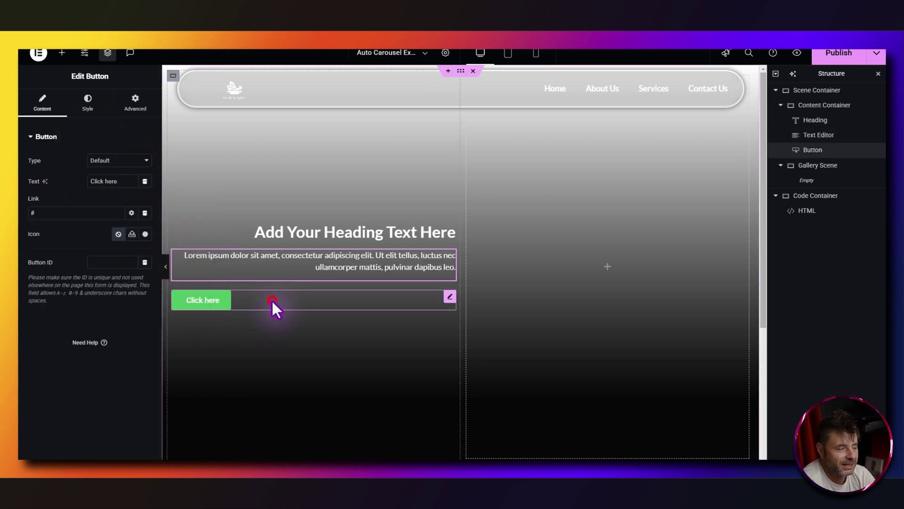
pyautogui.click(87, 101)
pyautogui.click(133, 160)
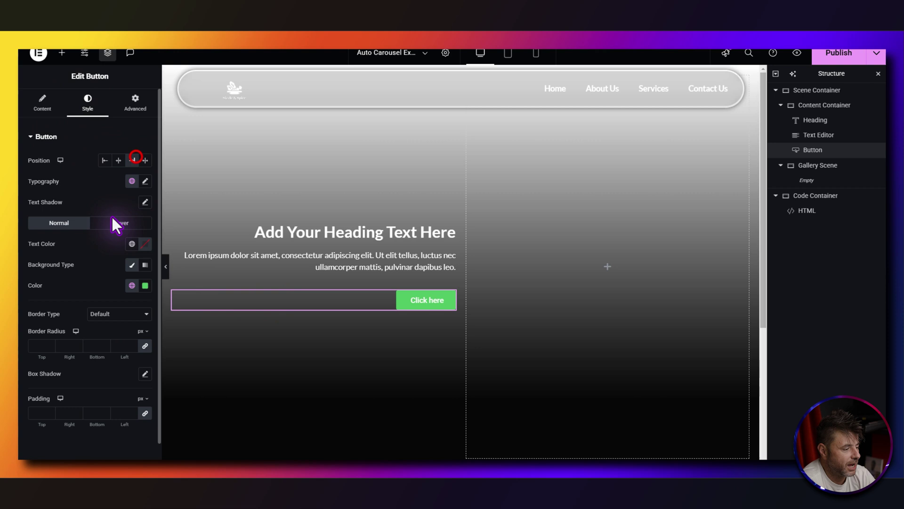
# Set the button's text size to 16 px and its text transform to Uppercase.
pyautogui.click(146, 183)
pyautogui.write('16')
pyautogui.click(106, 304)
pyautogui.click(100, 324)
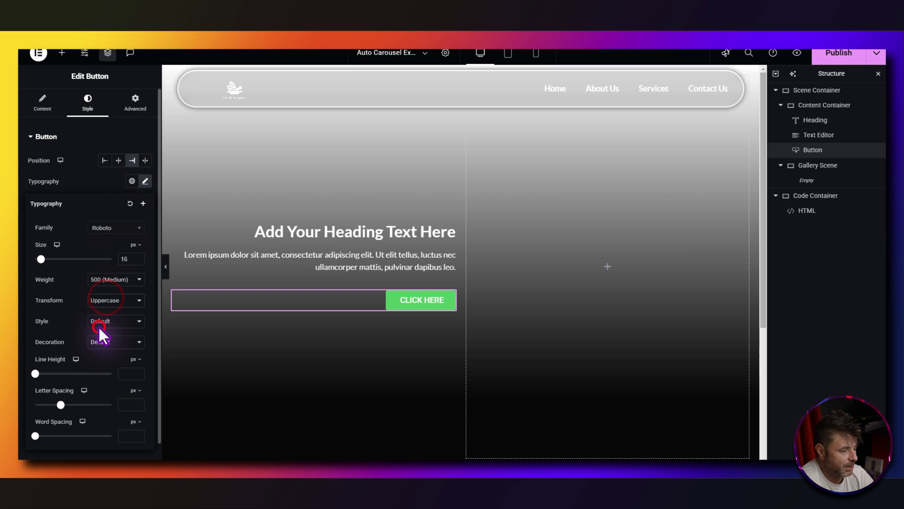
pyautogui.click(96, 181)
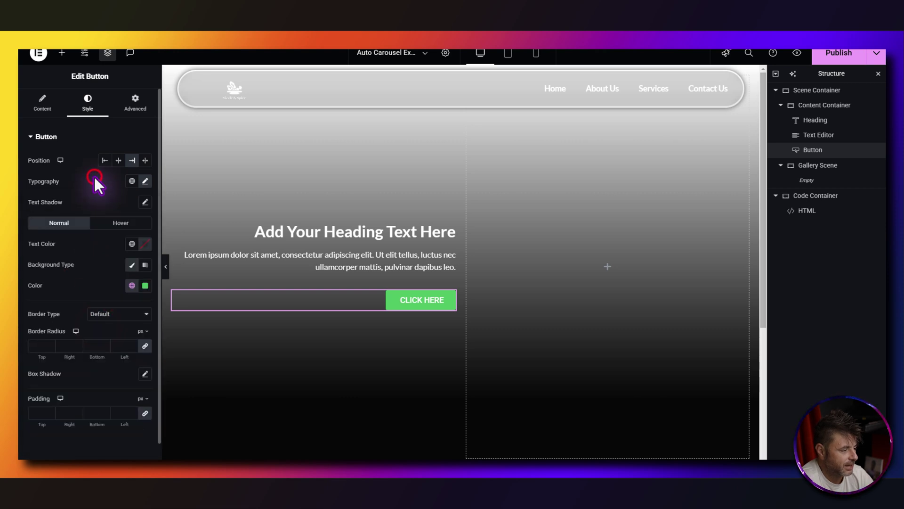
# Make the button's background color fully transparent and its text color white.
pyautogui.click(145, 285)
pyautogui.moveTo(200, 416); pyautogui.dragTo(92, 416)
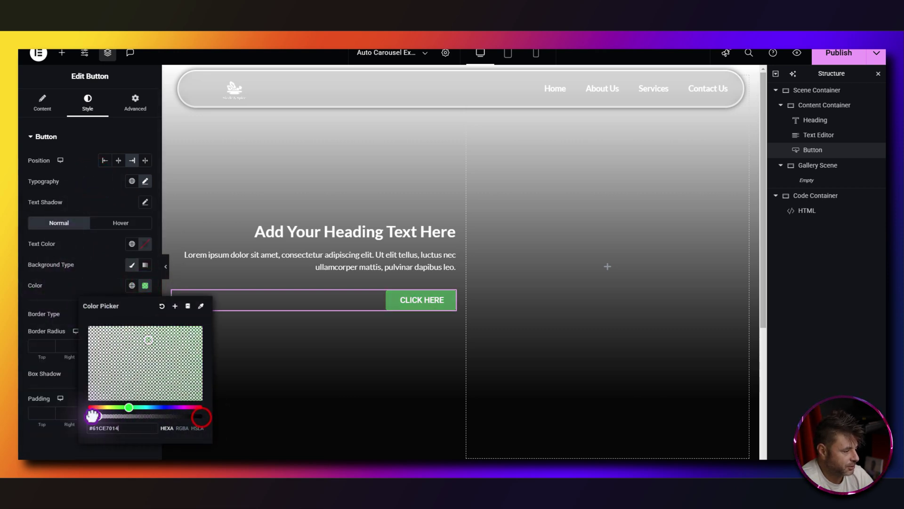
pyautogui.click(109, 269)
pyautogui.click(143, 244)
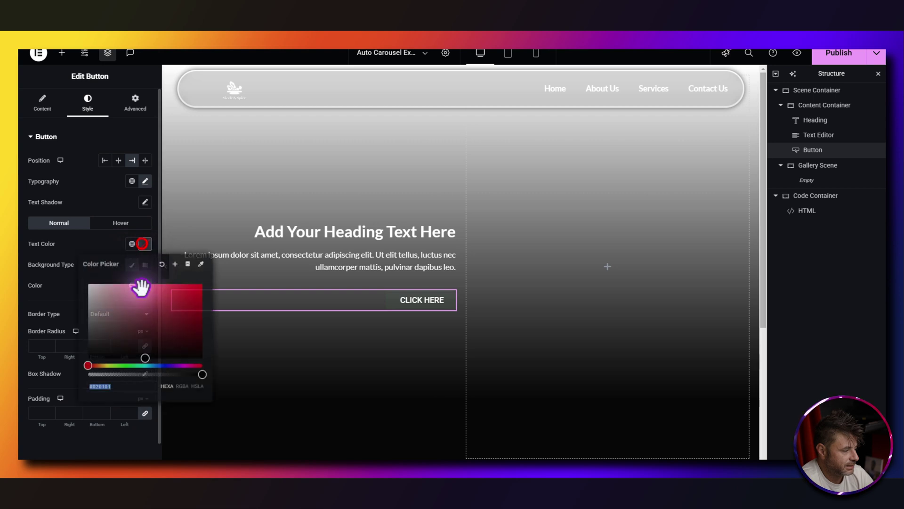
pyautogui.click(132, 305)
pyautogui.click(92, 247)
# Give the button a Solid border with a width of 2 px on all sides.
pyautogui.click(92, 313)
pyautogui.click(99, 347)
pyautogui.click(46, 345)
pyautogui.write('2')
# Set the button's border color to white and its border radius to 100 px on all corners.
pyautogui.click(143, 374)
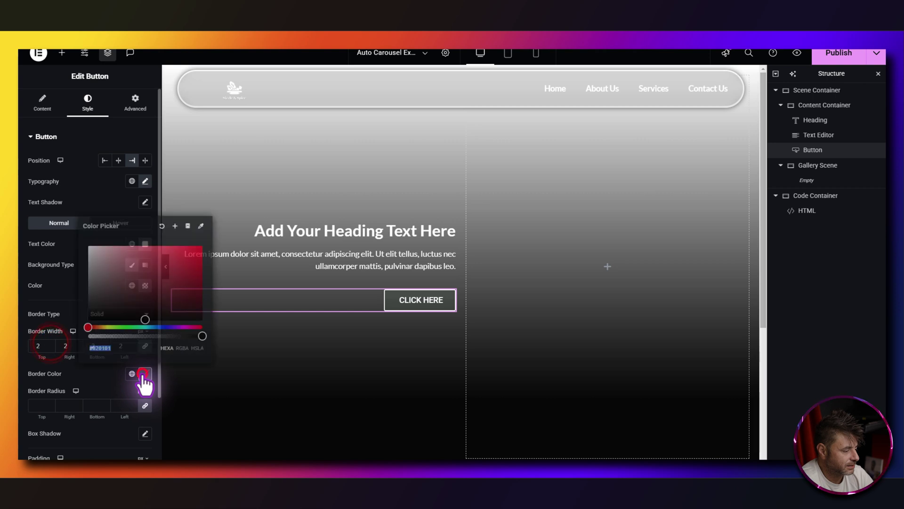
pyautogui.moveTo(133, 293); pyautogui.dragTo(81, 246)
pyautogui.click(66, 279)
pyautogui.click(34, 406)
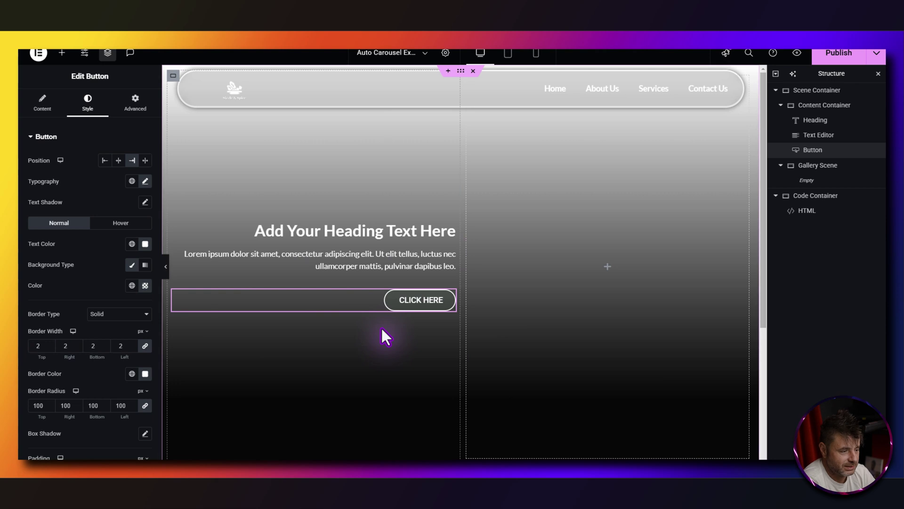
# Set the Gallery Scene container's width to 100% and center both its justify content and align items.
pyautogui.click(834, 168)
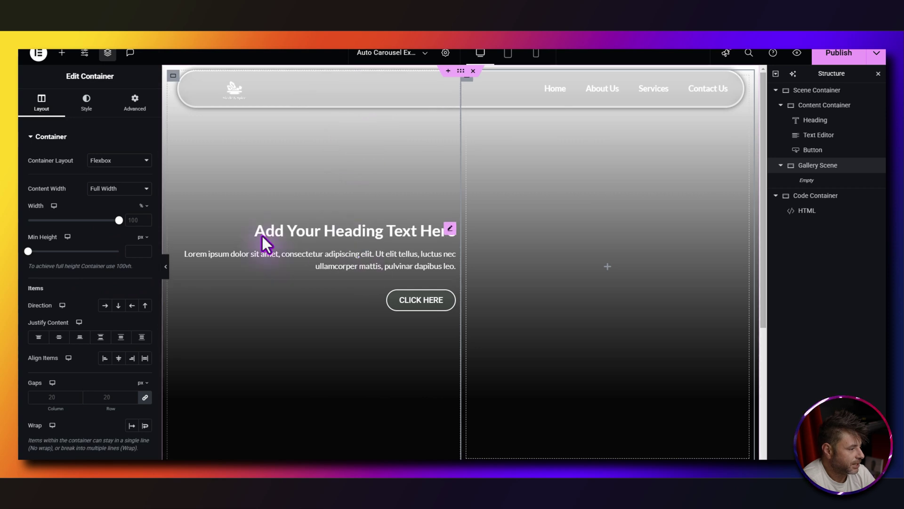
pyautogui.click(120, 221)
pyautogui.click(59, 337)
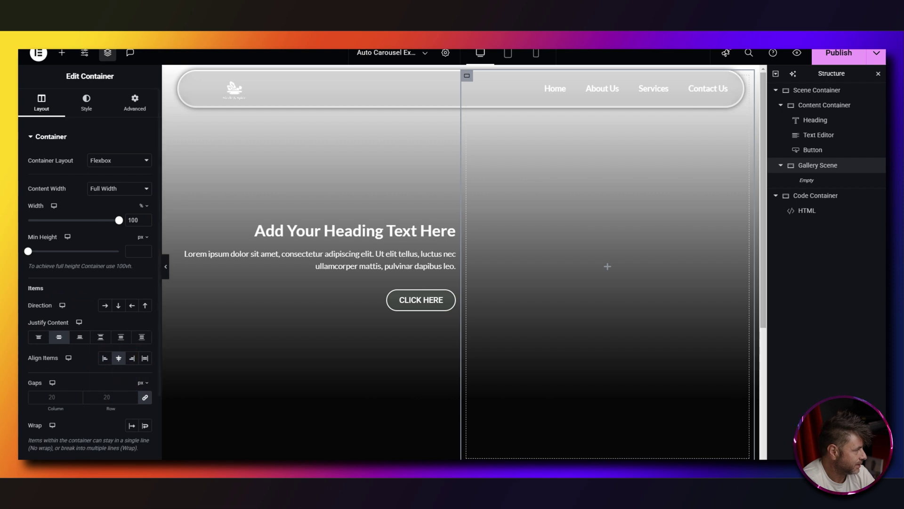
# Assign the Gallery Scene container the CSS class Reboot-Auto-Gallery-Parent, copied from the blog post's class list.
pyautogui.click(136, 104)
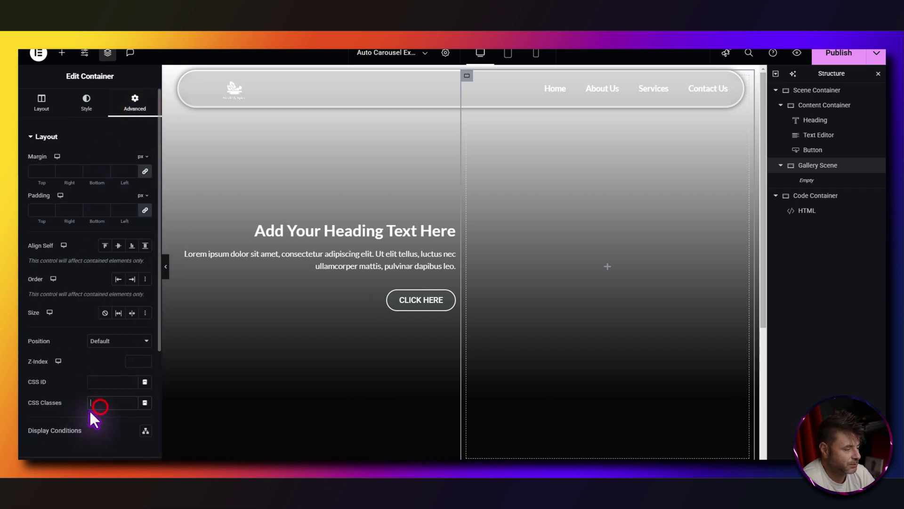
pyautogui.click(112, 402)
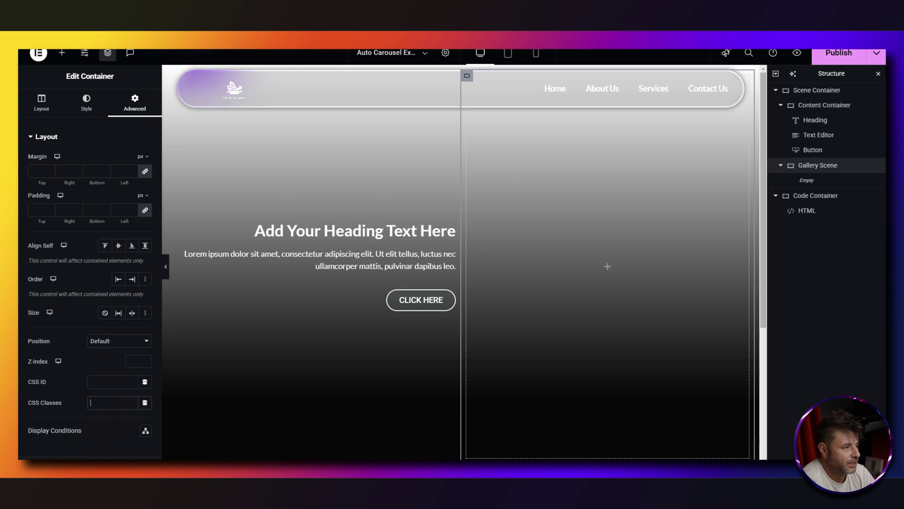
pyautogui.hotkey('alt', 'Tab')
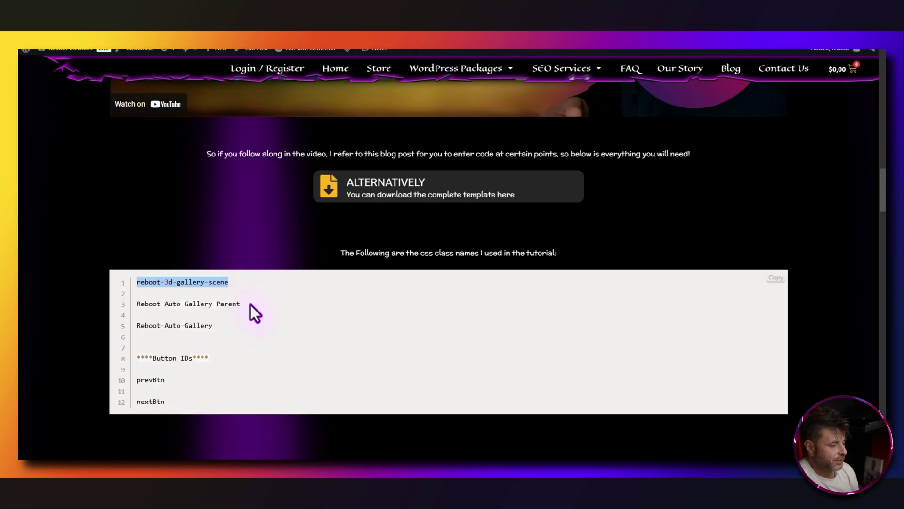
pyautogui.moveTo(251, 305); pyautogui.dragTo(136, 304)
pyautogui.hotkey('ctrl', 'c')
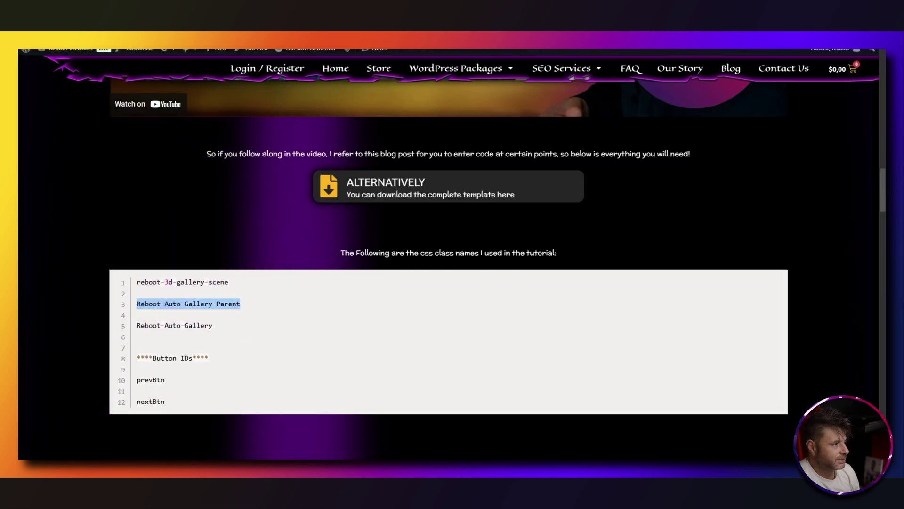
pyautogui.hotkey('alt', 'Tab')
pyautogui.click(107, 406)
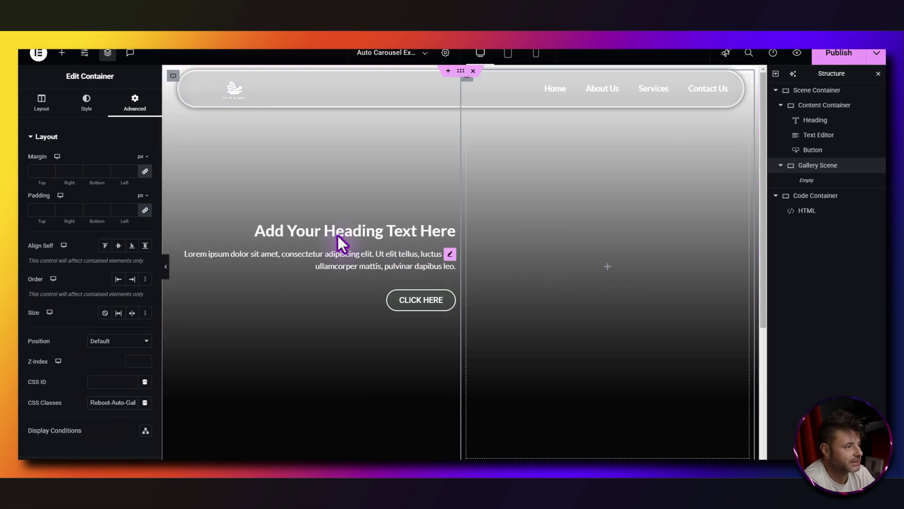
# Add a new container inside the Gallery Scene and duplicate it.
pyautogui.click(62, 53)
pyautogui.moveTo(60, 180); pyautogui.dragTo(558, 253)
pyautogui.rightClick(822, 181)
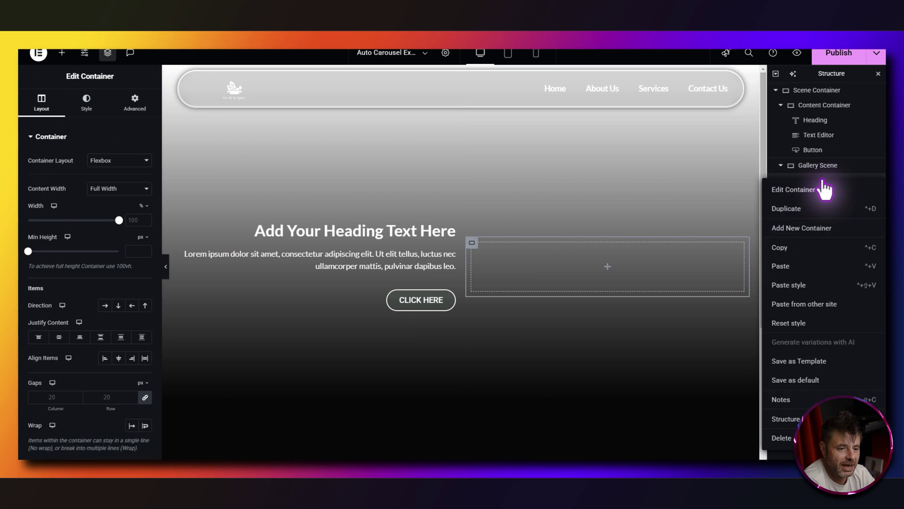
pyautogui.click(808, 207)
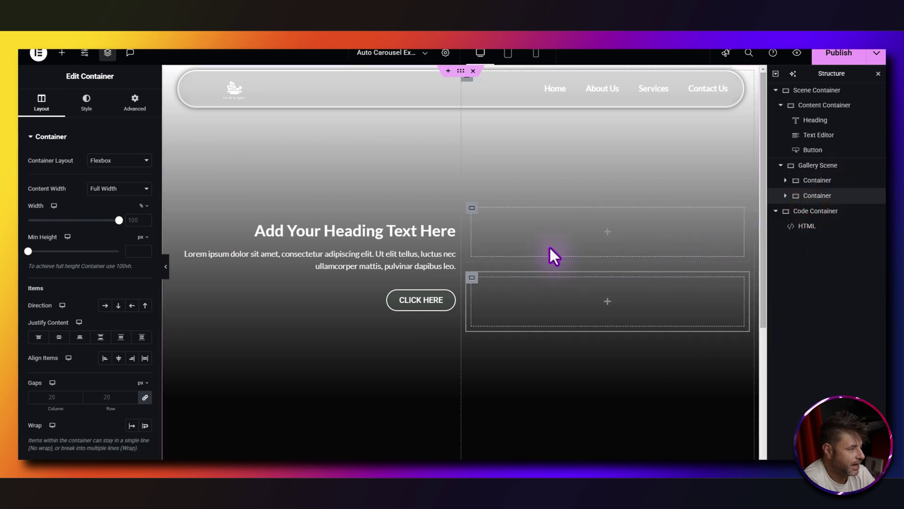
# Rename the Gallery Scene's first inner container as Buttons Container and the second as Gallery.
pyautogui.doubleClick(822, 181)
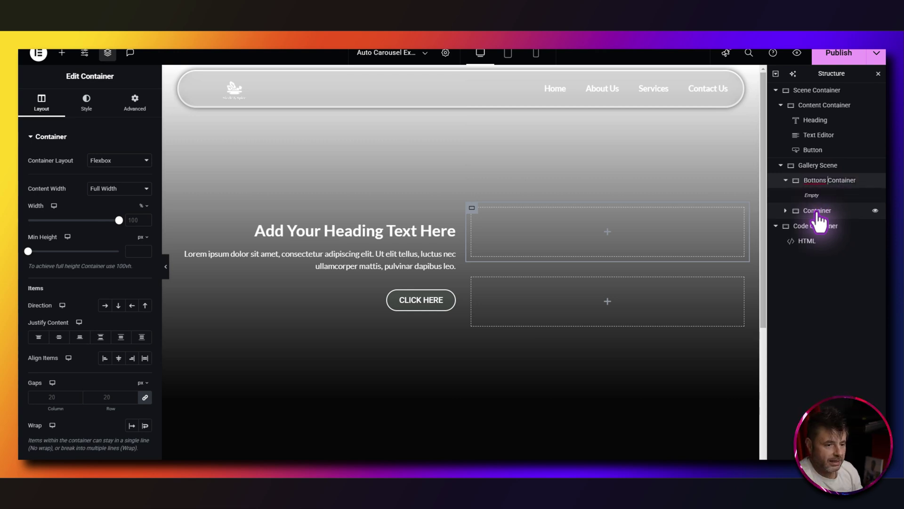
pyautogui.press('Return')
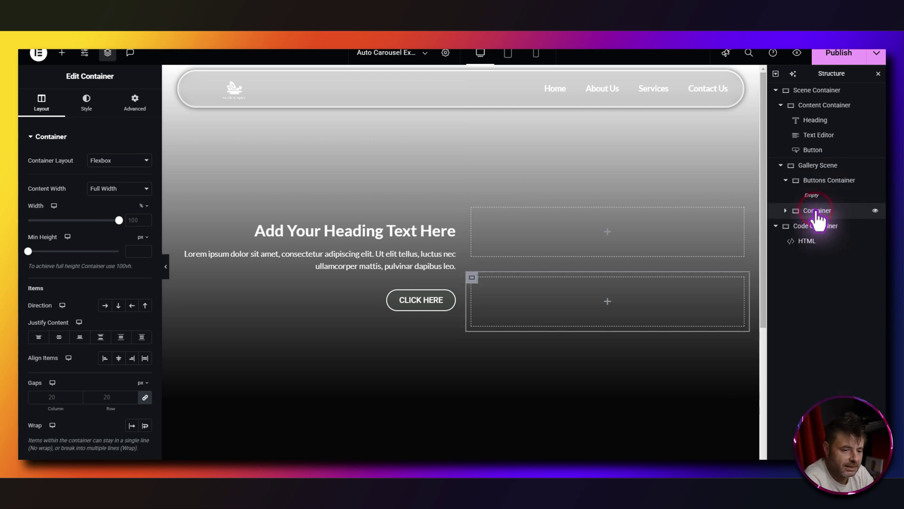
pyautogui.doubleClick(817, 211)
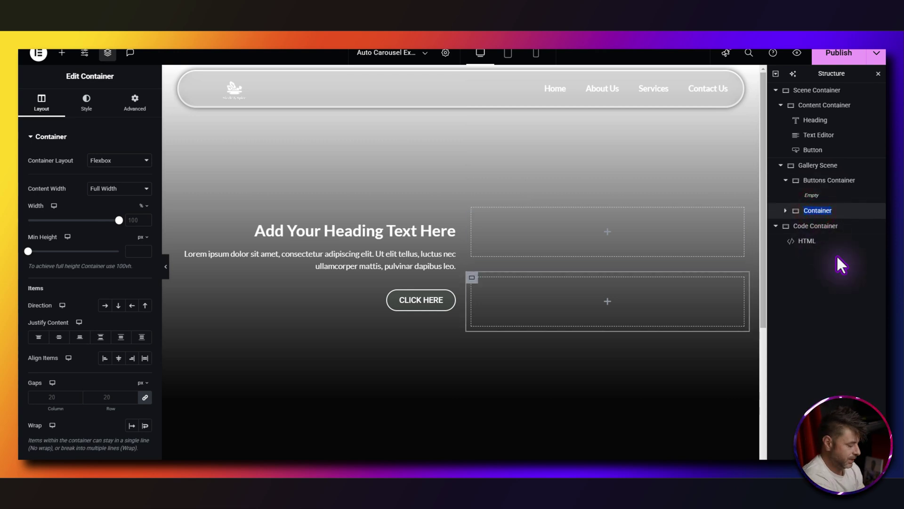
pyautogui.write('Gallery')
# Set the Buttons Container's direction to Row - horizontal and its justify content to space around.
pyautogui.click(811, 180)
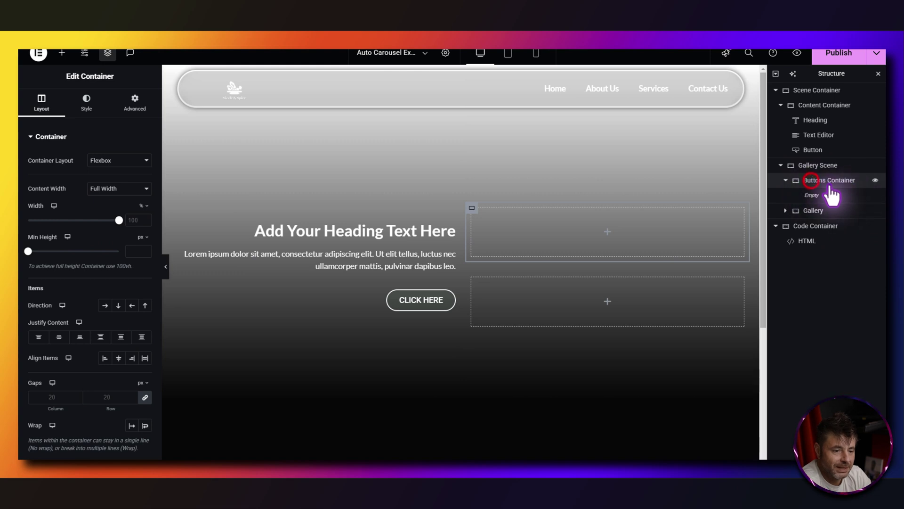
pyautogui.click(104, 305)
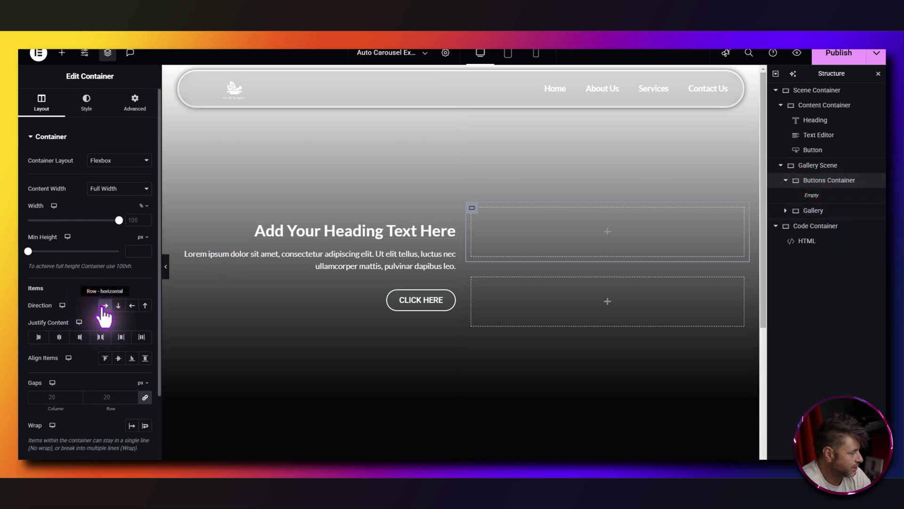
pyautogui.click(121, 338)
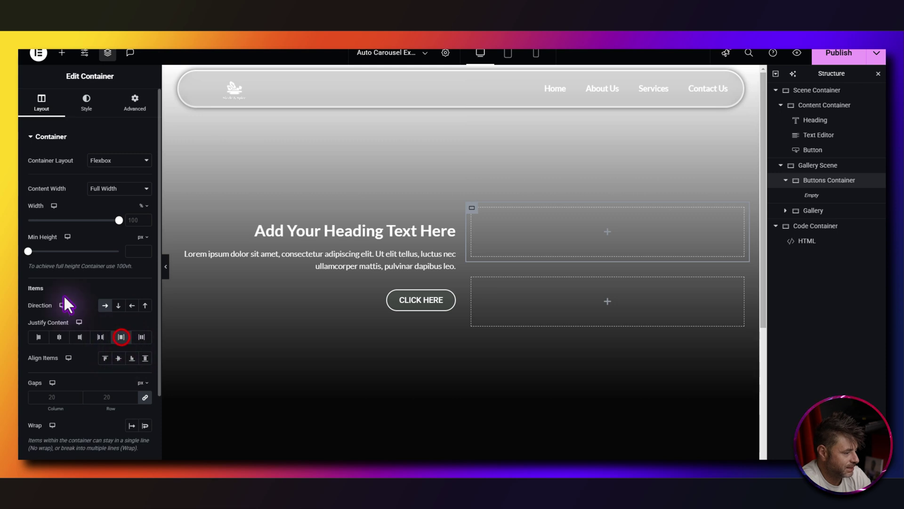
# Set the Buttons Container's position to Absolute and clear its vertical offset value.
pyautogui.click(129, 109)
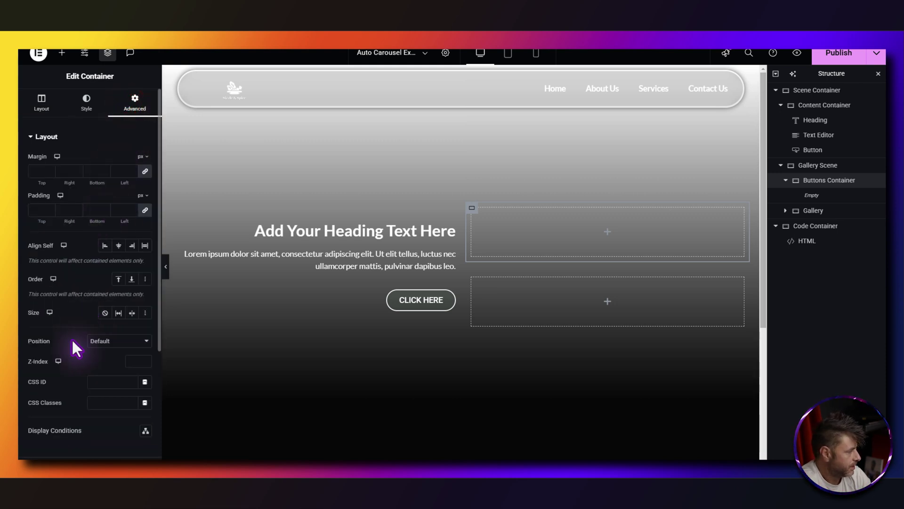
pyautogui.click(107, 340)
pyautogui.click(94, 364)
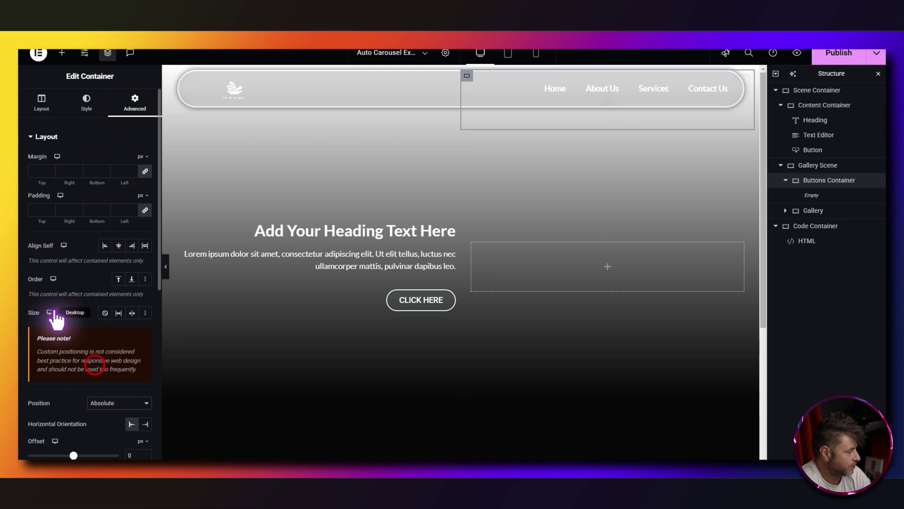
pyautogui.scroll(-2, 93, 431)
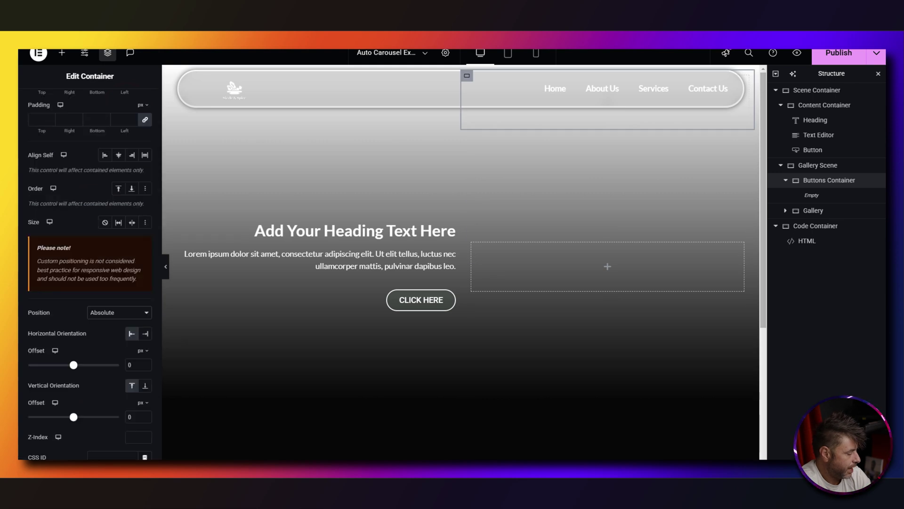
pyautogui.doubleClick(133, 417)
pyautogui.press('BackSpace')
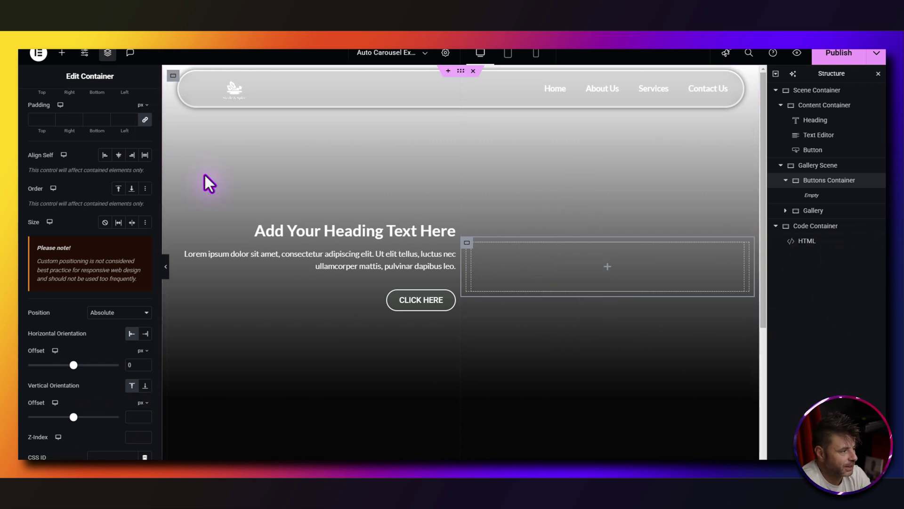
# Add a Button widget to the gallery area and place it inside the Buttons Container.
pyautogui.click(62, 52)
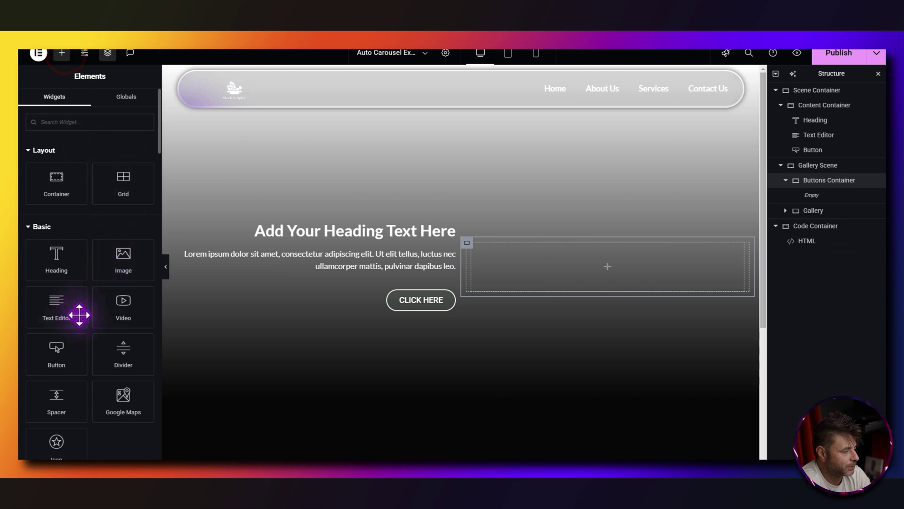
pyautogui.moveTo(57, 353); pyautogui.dragTo(586, 271)
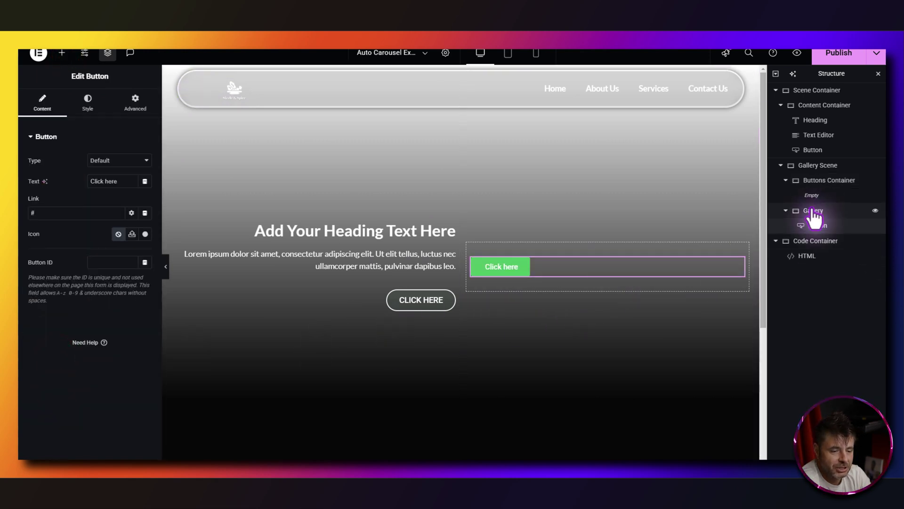
pyautogui.moveTo(808, 234); pyautogui.dragTo(812, 195)
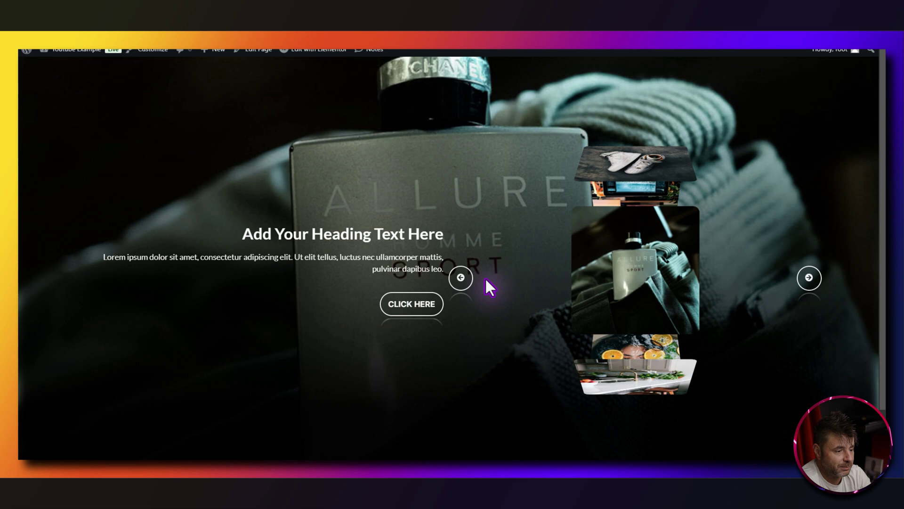
# Try the previous and next arrow buttons on the finished demo page to check how they rotate the gallery.
pyautogui.click(460, 278)
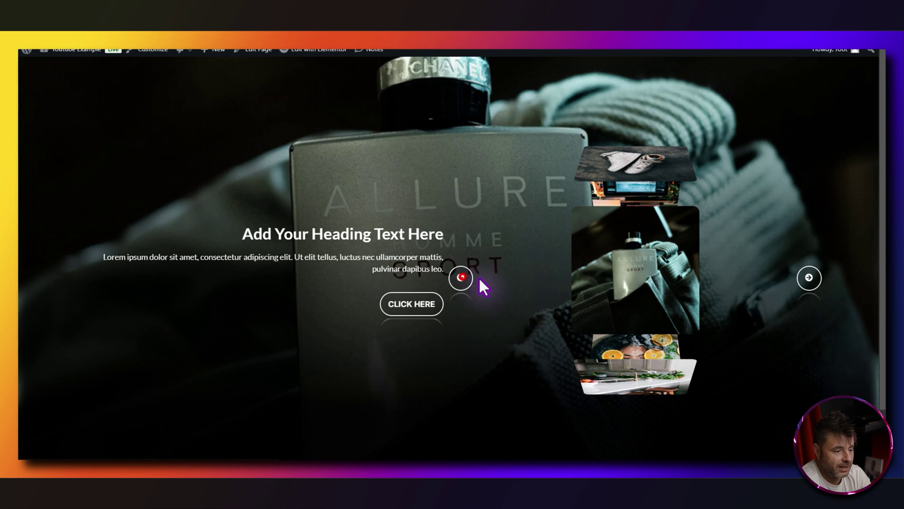
pyautogui.click(809, 277)
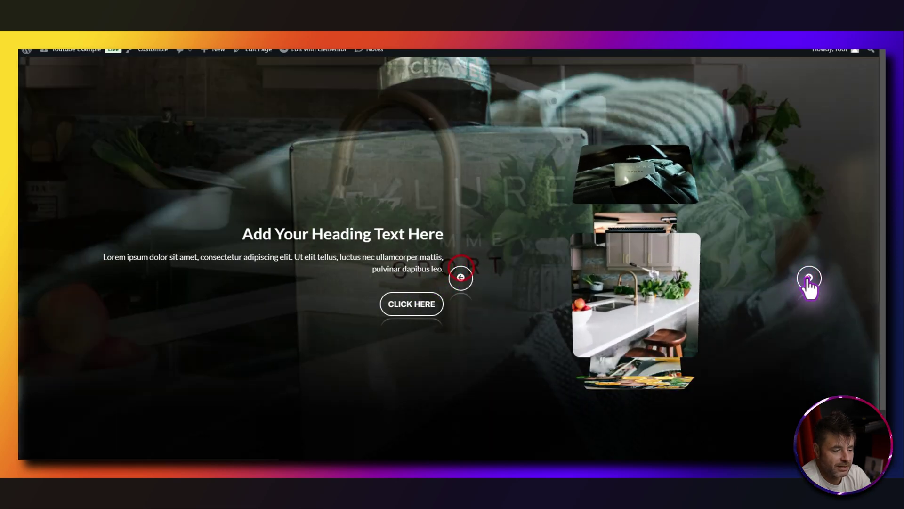
pyautogui.click(807, 278)
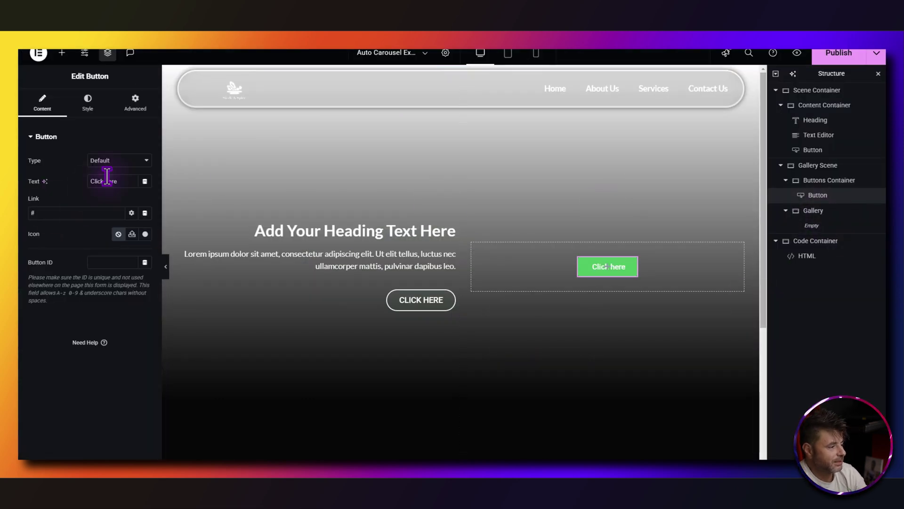
# Clear the new button's text and give it a circled arrow icon from the icon library.
pyautogui.moveTo(74, 176); pyautogui.dragTo(72, 175)
pyautogui.press('BackSpace')
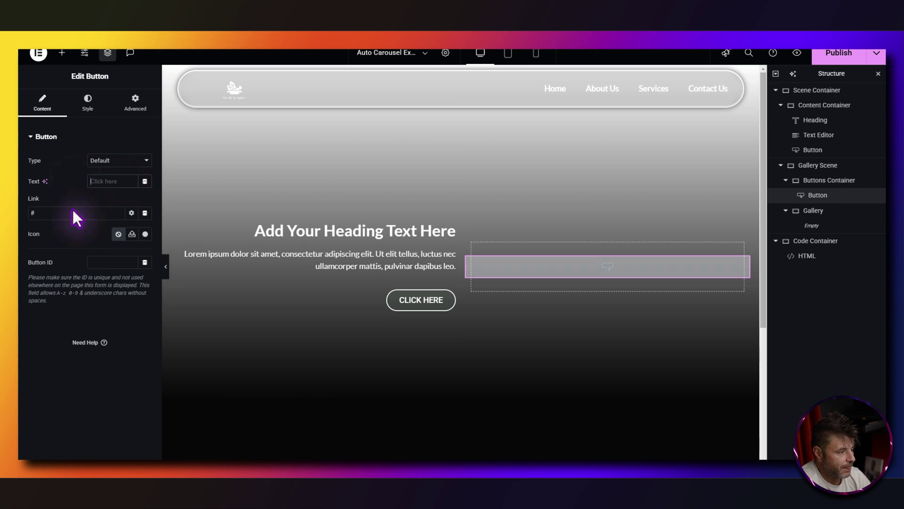
pyautogui.click(145, 234)
pyautogui.click(468, 234)
pyautogui.click(731, 441)
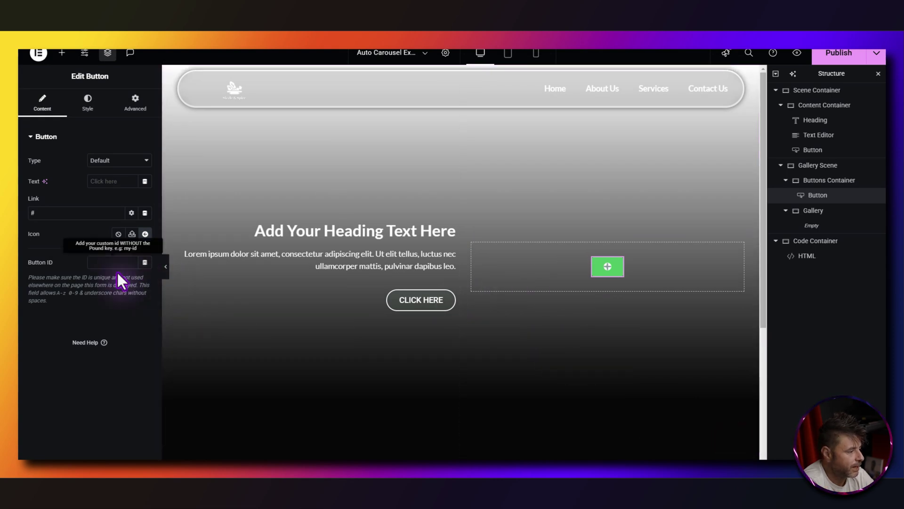
# Center the arrow button's position, then set its text color to white and adjust its typography size.
pyautogui.click(87, 101)
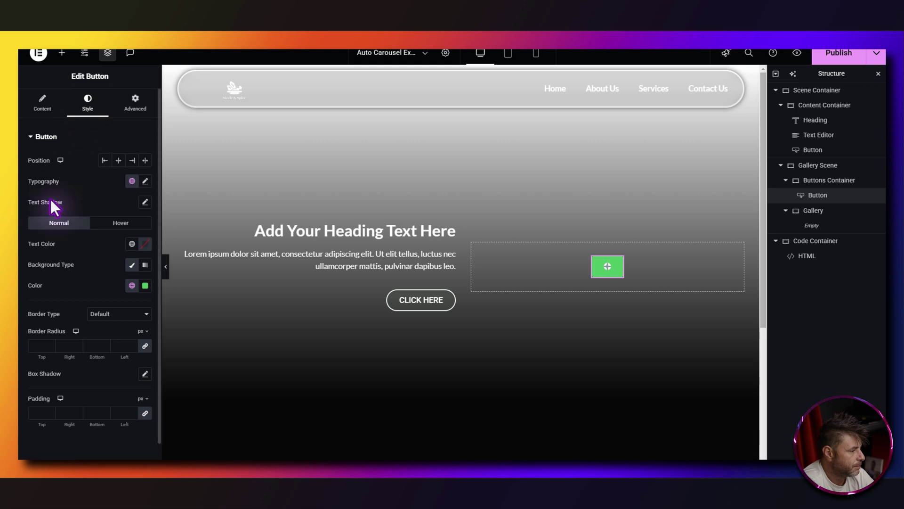
pyautogui.click(114, 158)
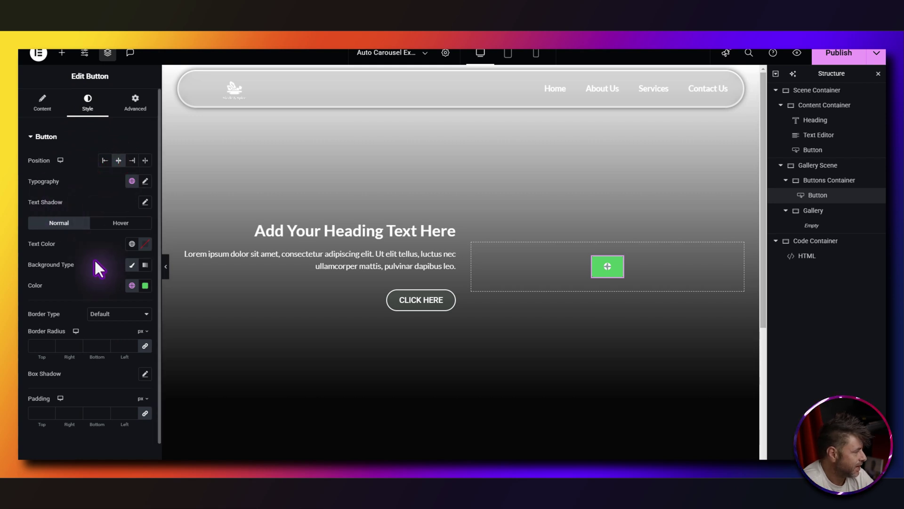
pyautogui.click(147, 244)
pyautogui.moveTo(141, 307); pyautogui.dragTo(83, 248)
pyautogui.click(83, 248)
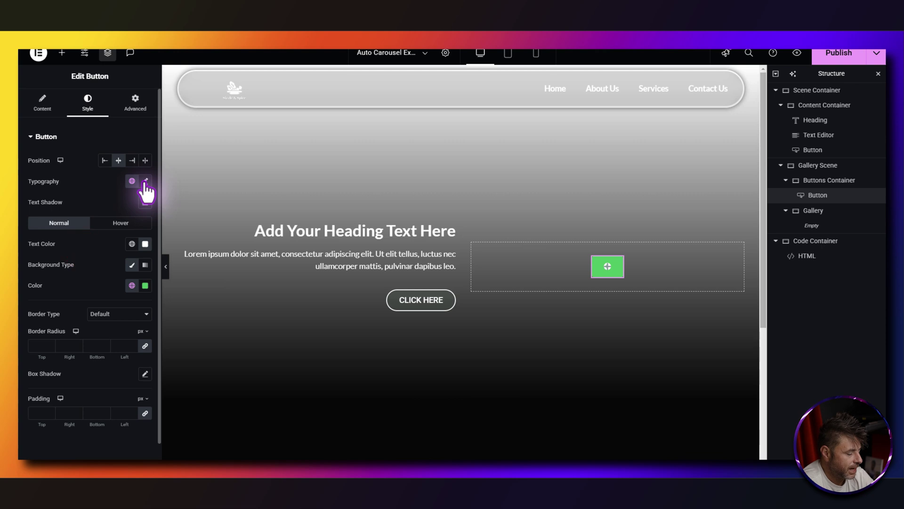
pyautogui.click(145, 181)
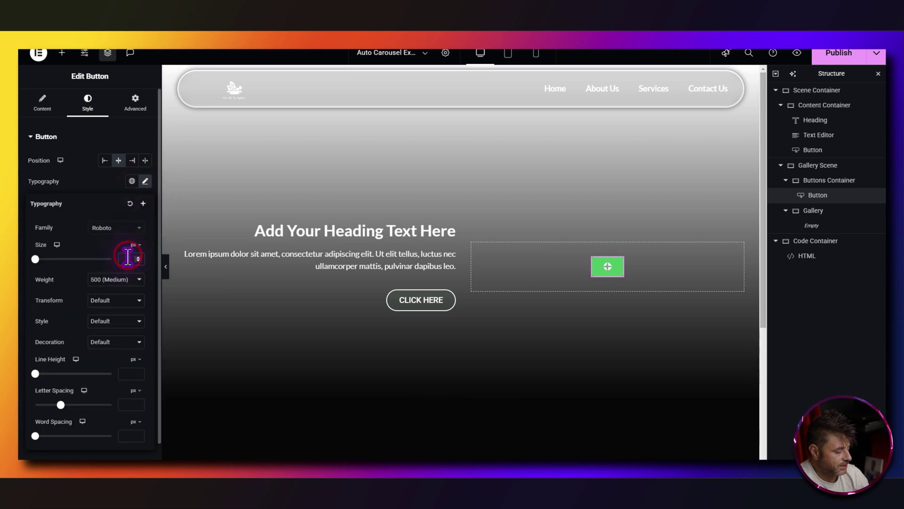
pyautogui.click(85, 185)
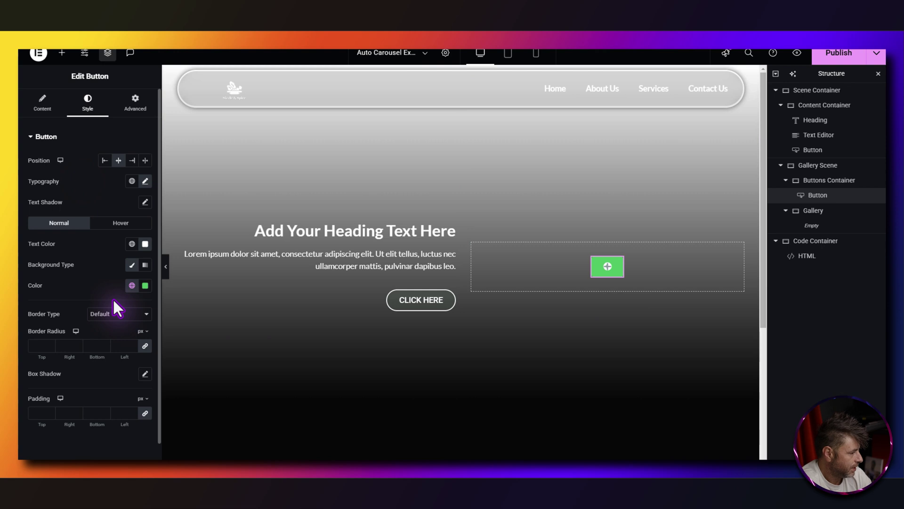
# Make the arrow button's background color fully transparent.
pyautogui.click(145, 285)
pyautogui.moveTo(202, 416); pyautogui.dragTo(88, 416)
pyautogui.click(80, 272)
# Give the arrow button a Solid white border, 2 px wide on all sides, with a 100 px border radius.
pyautogui.click(126, 313)
pyautogui.click(112, 348)
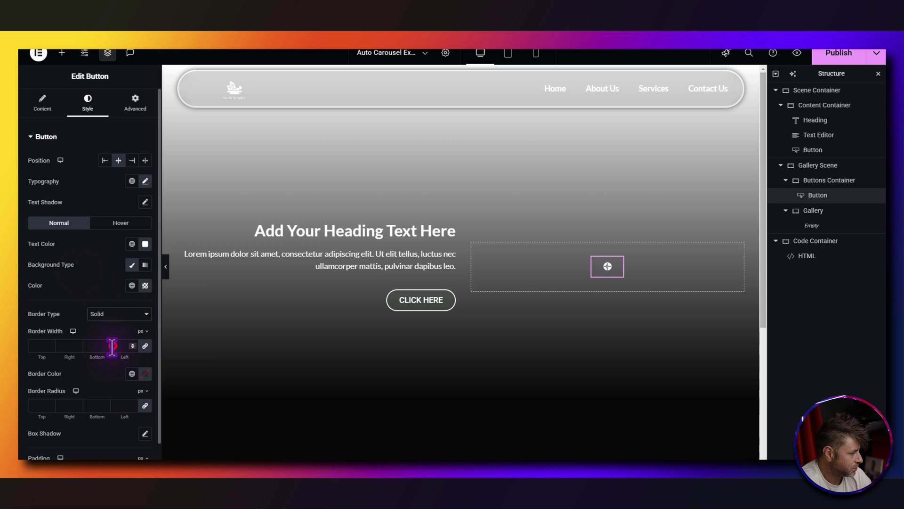
pyautogui.click(50, 345)
pyautogui.click(134, 375)
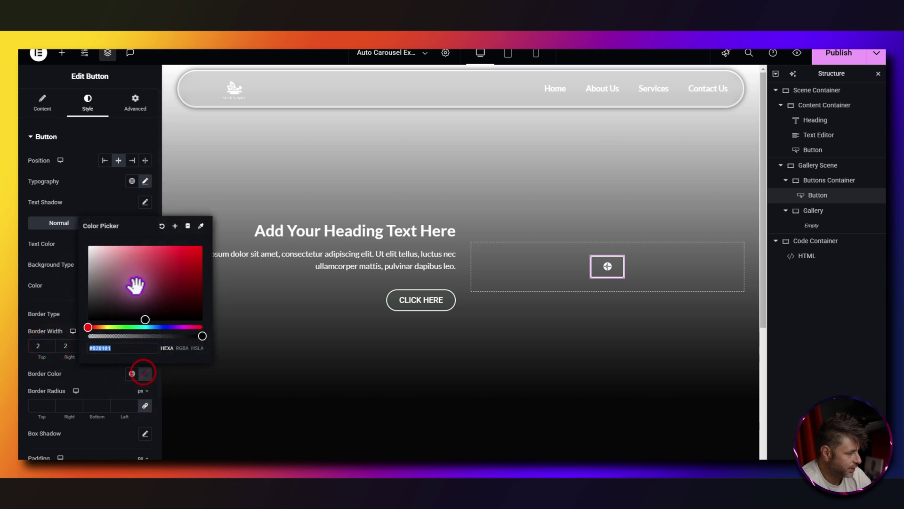
pyautogui.click(37, 399)
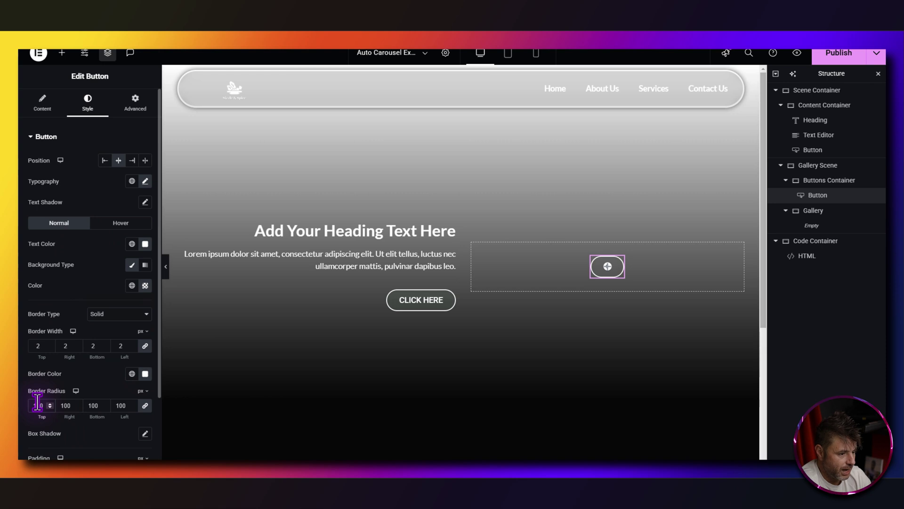
# Unlink the arrow button's padding sides and set them to 14 px top and bottom, 15 px right and left.
pyautogui.scroll(-3, 60, 381)
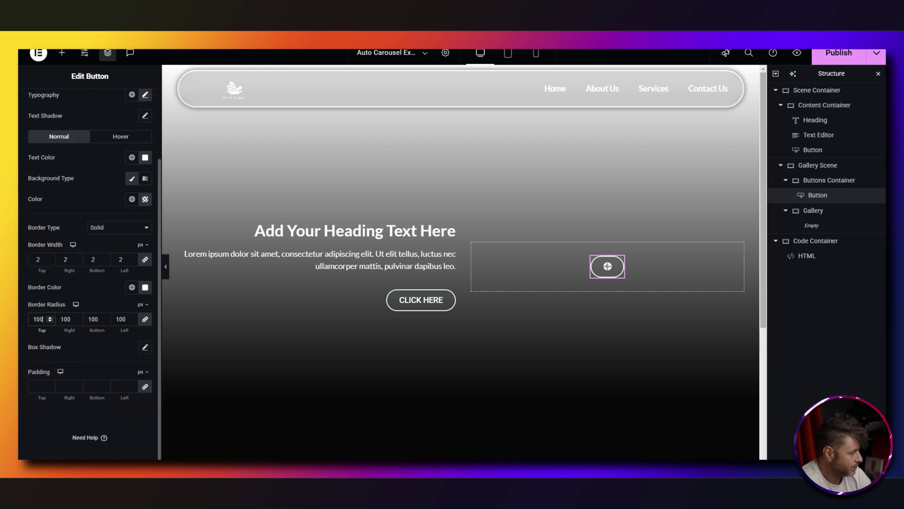
pyautogui.click(145, 386)
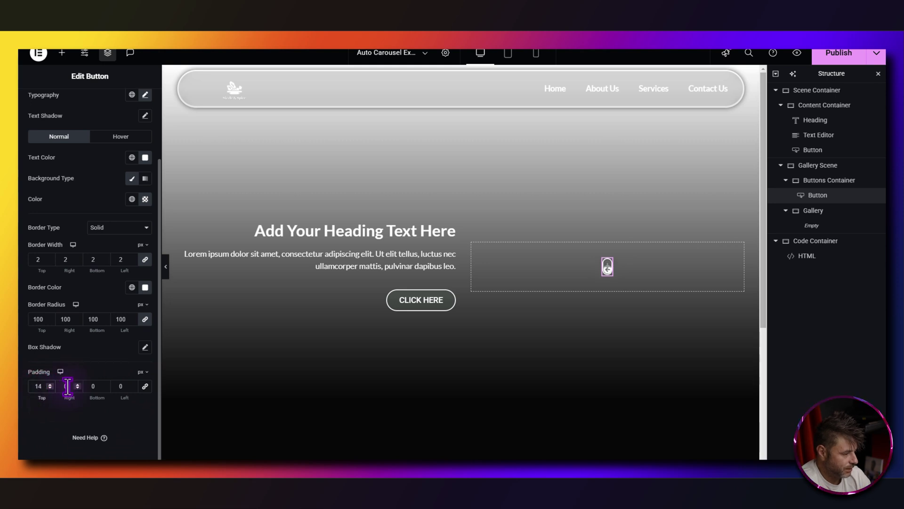
pyautogui.write('5')
pyautogui.write('14')
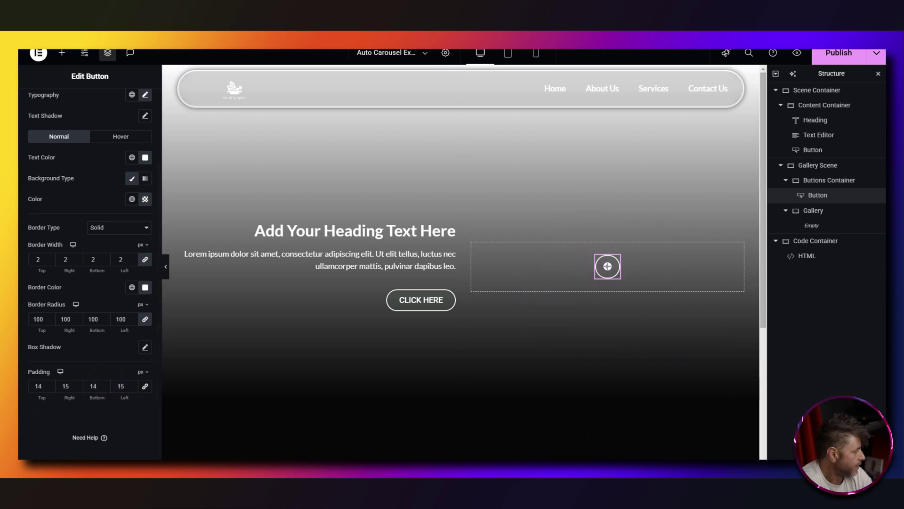
# Give the arrow button the CSS ID prevBtn, copied from the blog post's button ID list, and a Z-Index of 5.
pyautogui.scroll(4, 83, 270)
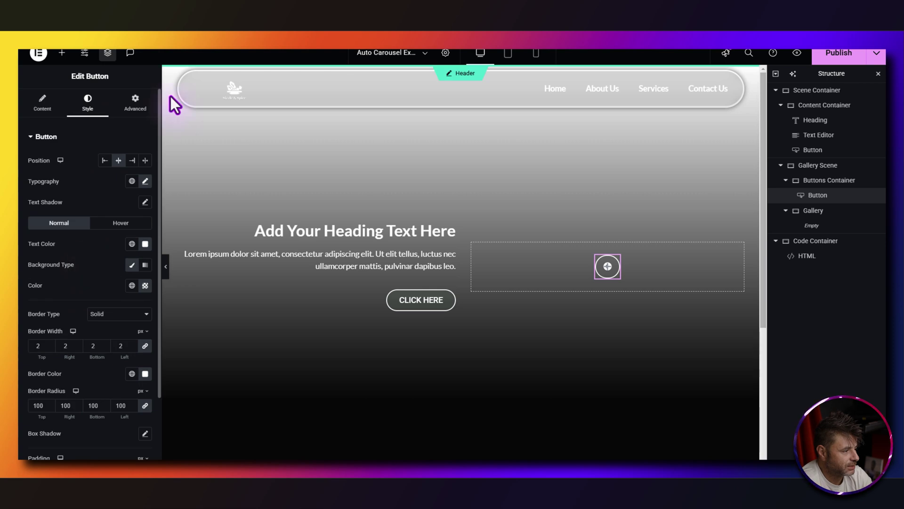
pyautogui.click(135, 101)
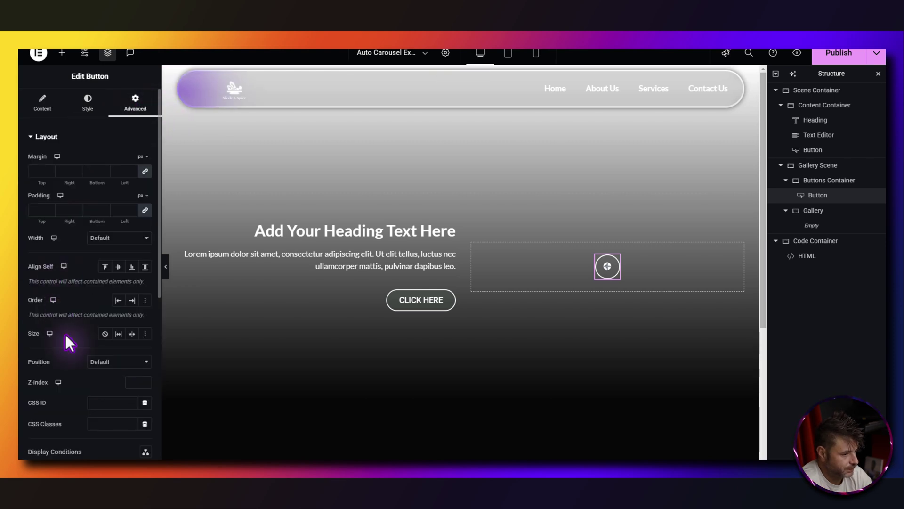
pyautogui.click(96, 403)
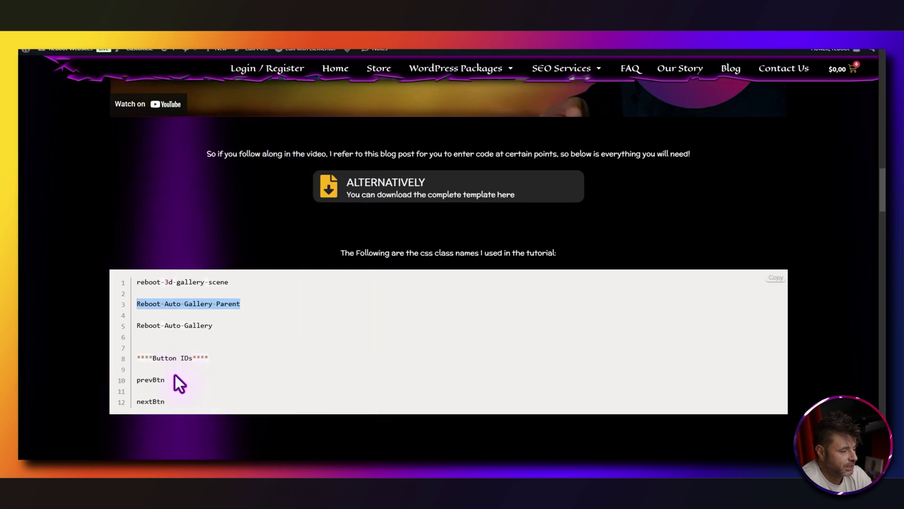
pyautogui.doubleClick(174, 380)
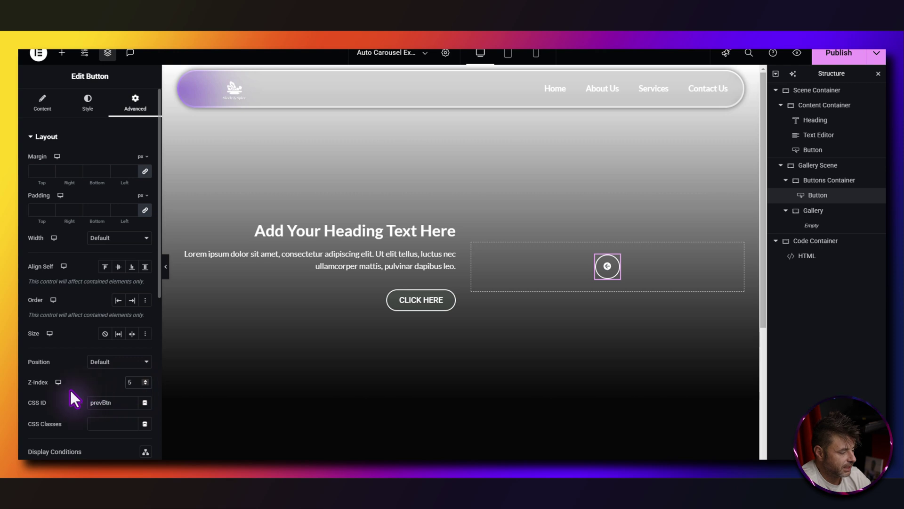
pyautogui.scroll(-1, 70, 377)
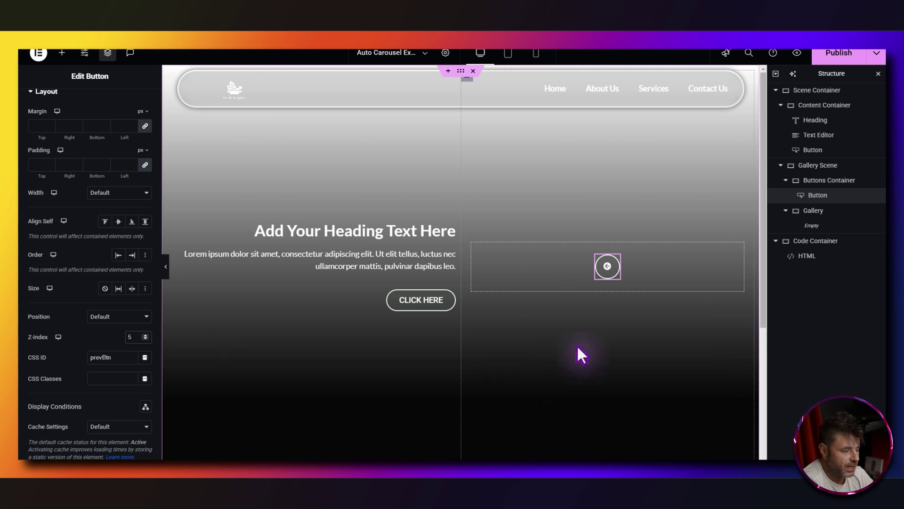
pyautogui.scroll(-2, 57, 401)
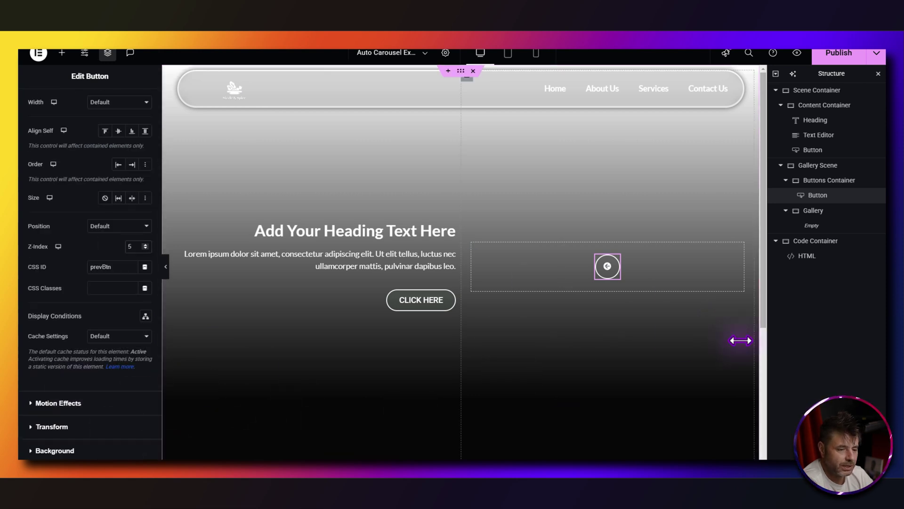
pyautogui.scroll(-5, 740, 340)
# Duplicate the arrow button in the Buttons Container and change the copy's icon to the solid right-pointing circled arrow.
pyautogui.rightClick(815, 197)
pyautogui.click(796, 226)
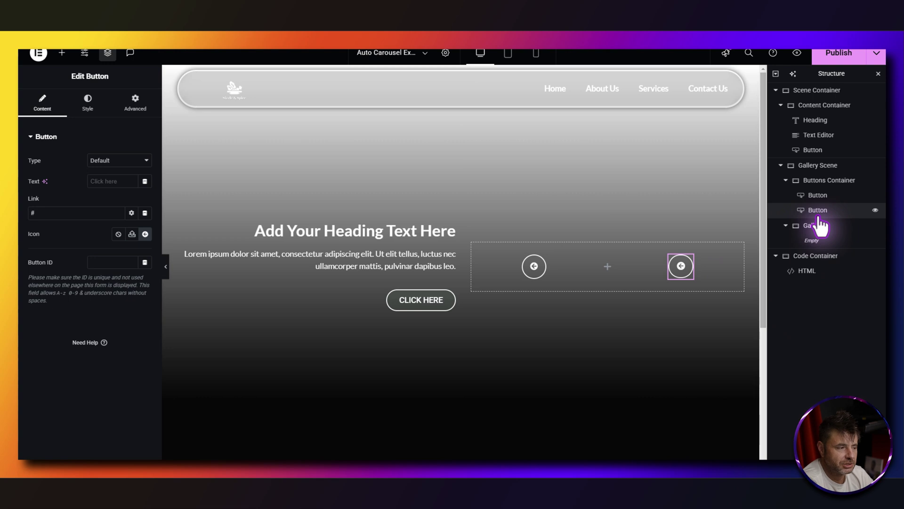
pyautogui.click(145, 233)
pyautogui.click(526, 222)
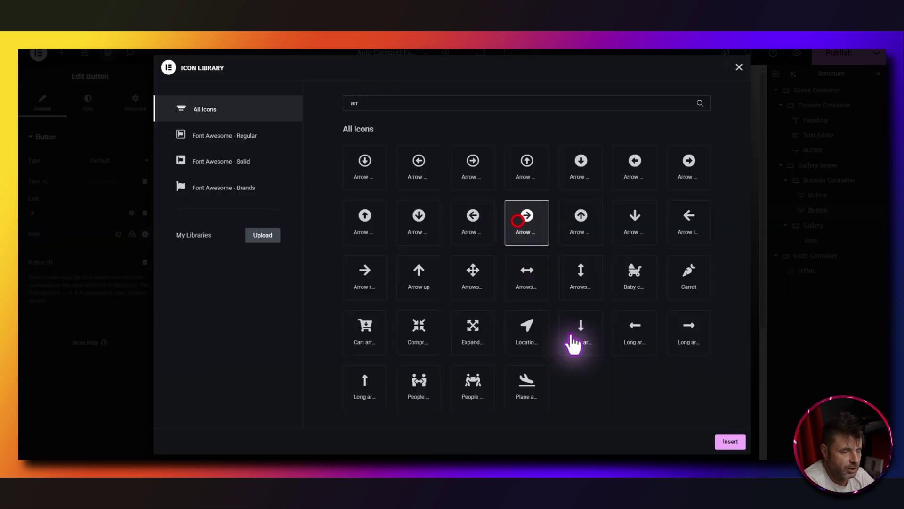
pyautogui.click(731, 443)
# Copy nextBtn from the blog post's button ID list and set it as the second arrow button's CSS ID.
pyautogui.click(135, 99)
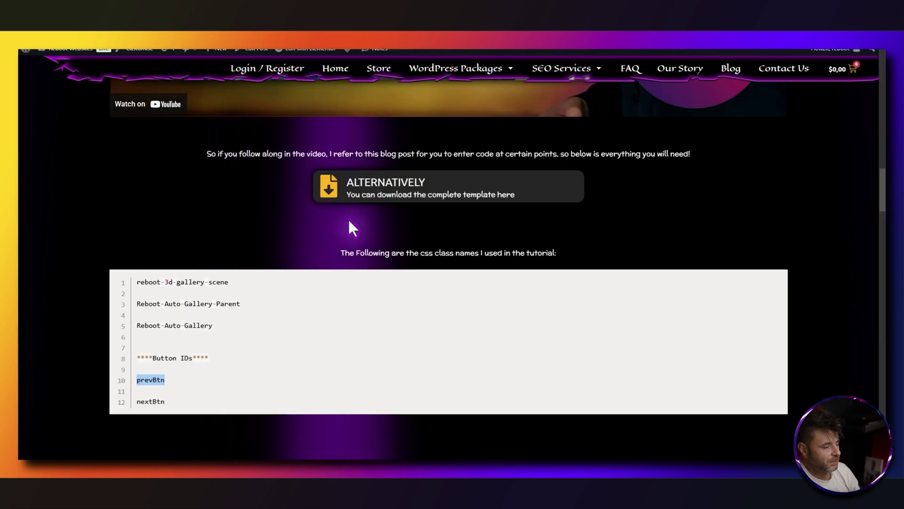
pyautogui.moveTo(149, 403); pyautogui.dragTo(137, 402)
pyautogui.hotkey('ctrl', 'c')
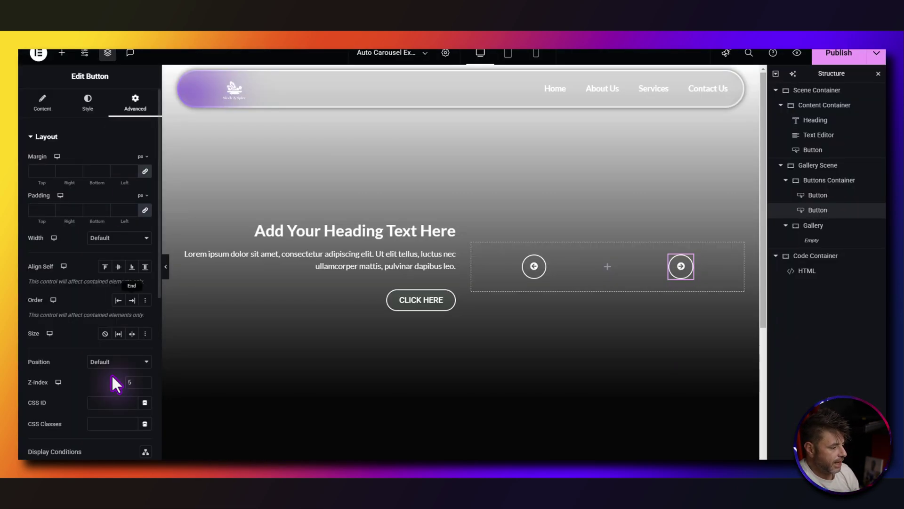
pyautogui.click(101, 402)
pyautogui.hotkey('ctrl', 'v')
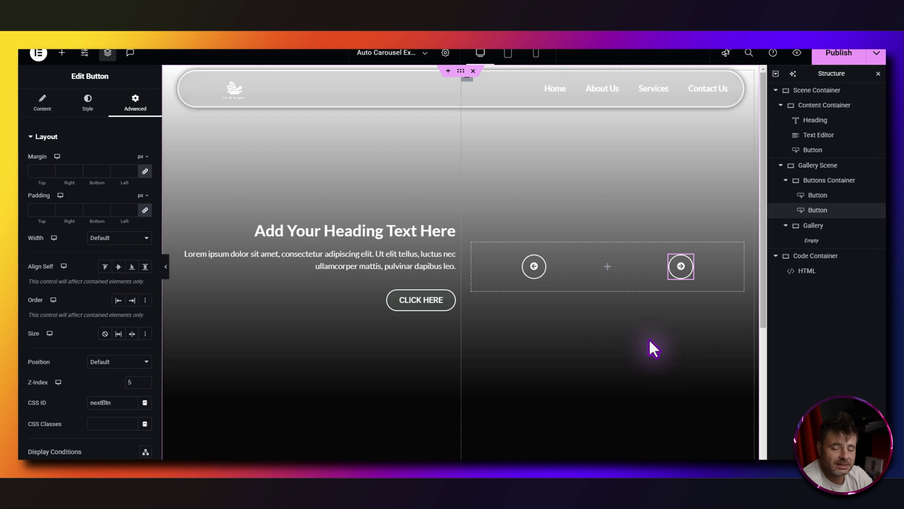
# Add an Image widget inside the Gallery container and insert the perfume bottle photo from the media library.
pyautogui.click(814, 226)
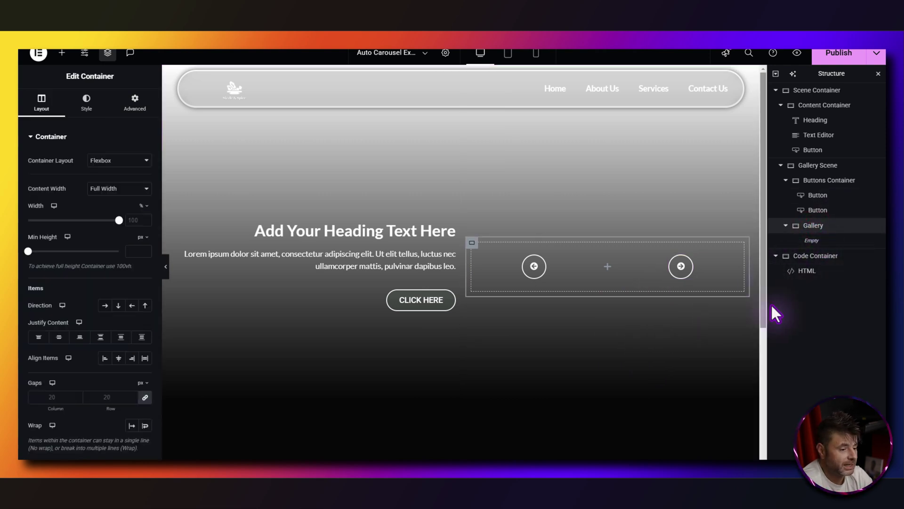
pyautogui.click(61, 52)
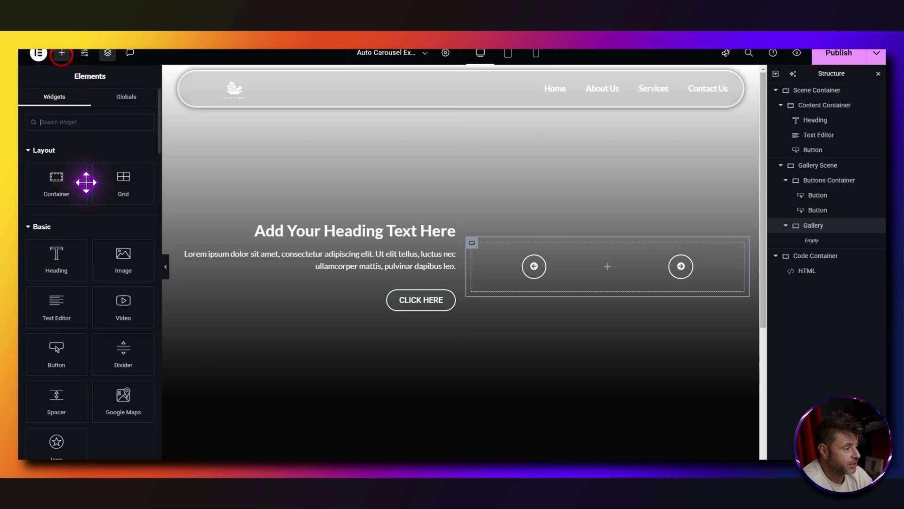
pyautogui.moveTo(122, 258); pyautogui.dragTo(626, 266)
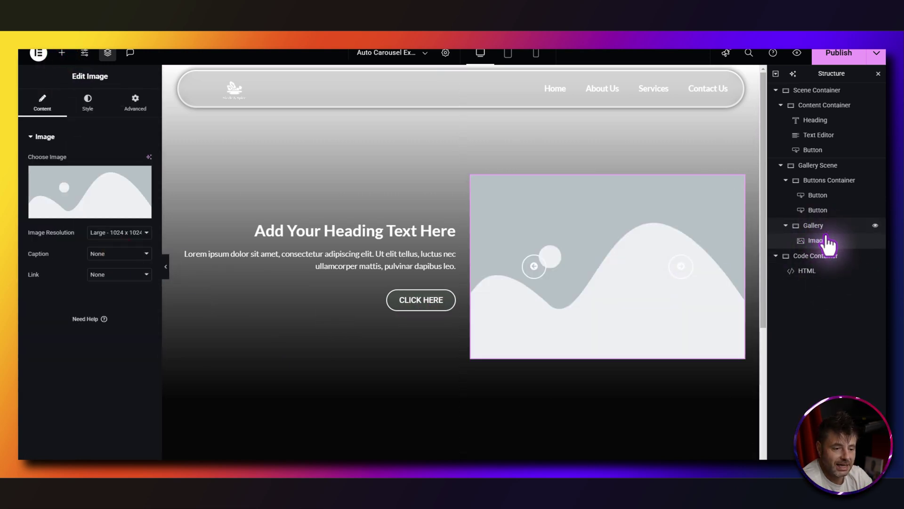
pyautogui.click(83, 191)
pyautogui.click(446, 240)
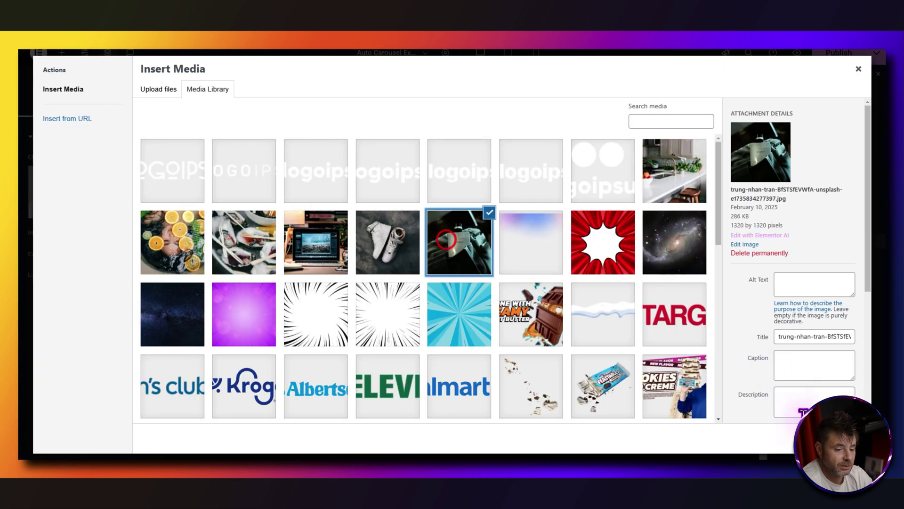
pyautogui.click(446, 240)
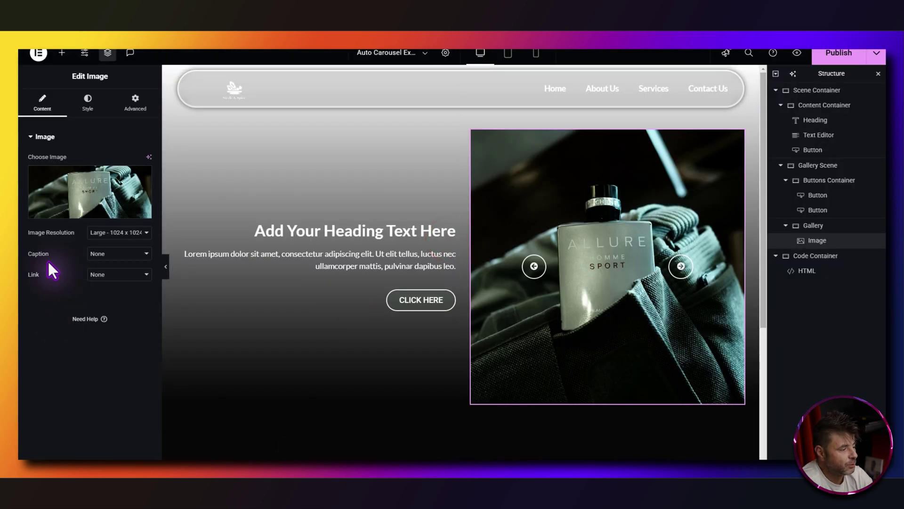
# Link the perfume image to its Media File and keep the Lightbox option at Default.
pyautogui.click(95, 274)
pyautogui.click(99, 298)
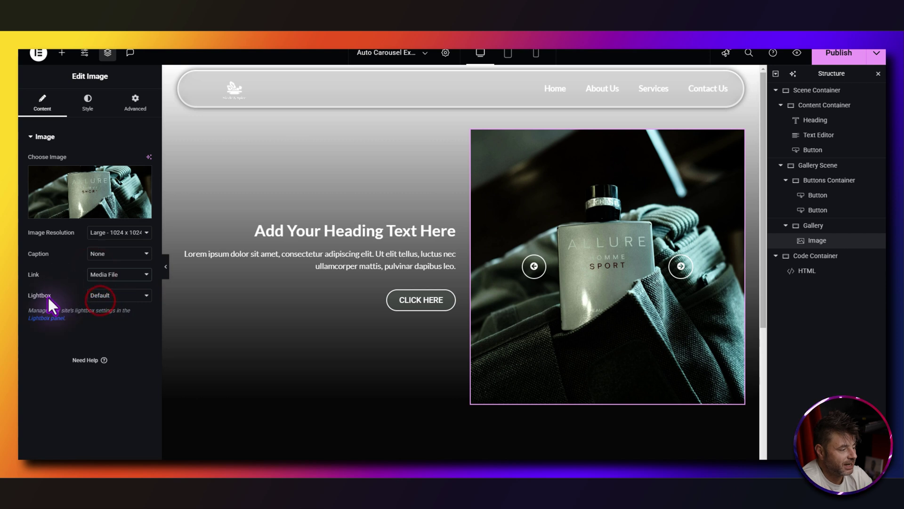
pyautogui.click(96, 295)
pyautogui.click(64, 280)
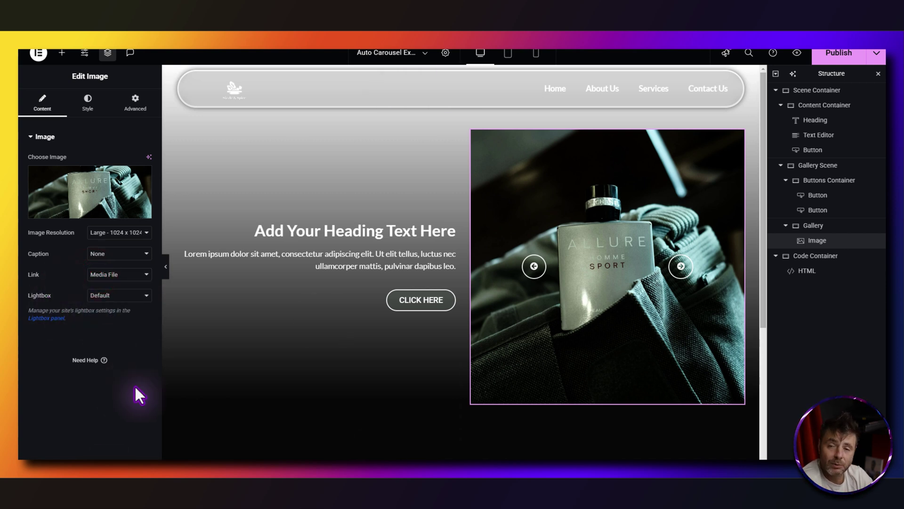
# Set the perfume image's width and height to 200 px each.
pyautogui.click(88, 99)
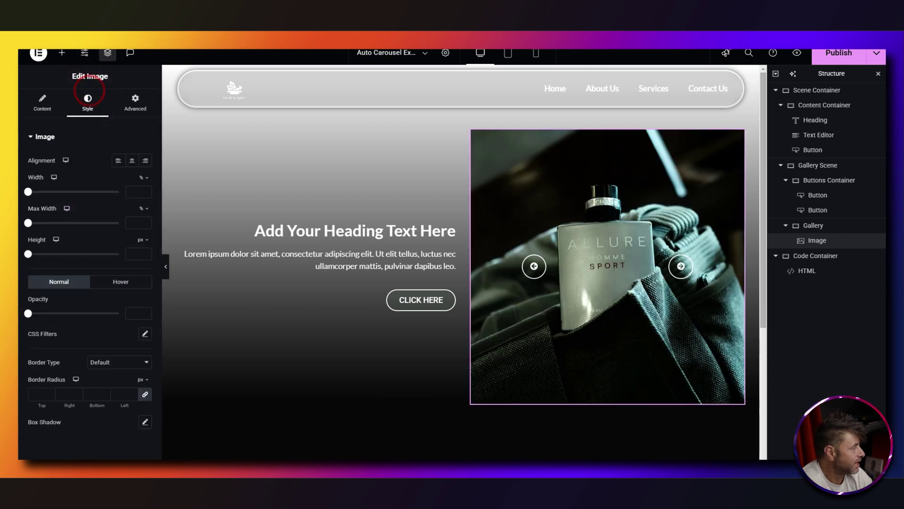
pyautogui.click(142, 178)
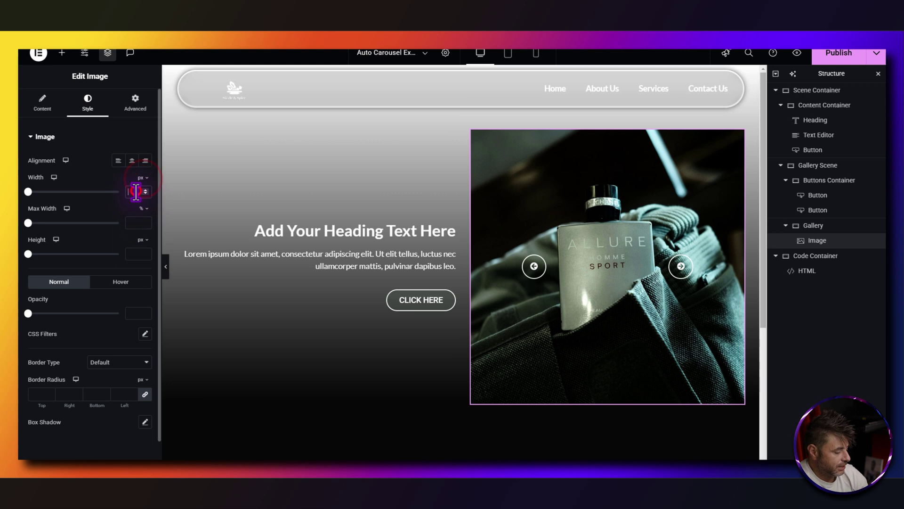
pyautogui.write('200')
pyautogui.click(126, 255)
pyautogui.write('200')
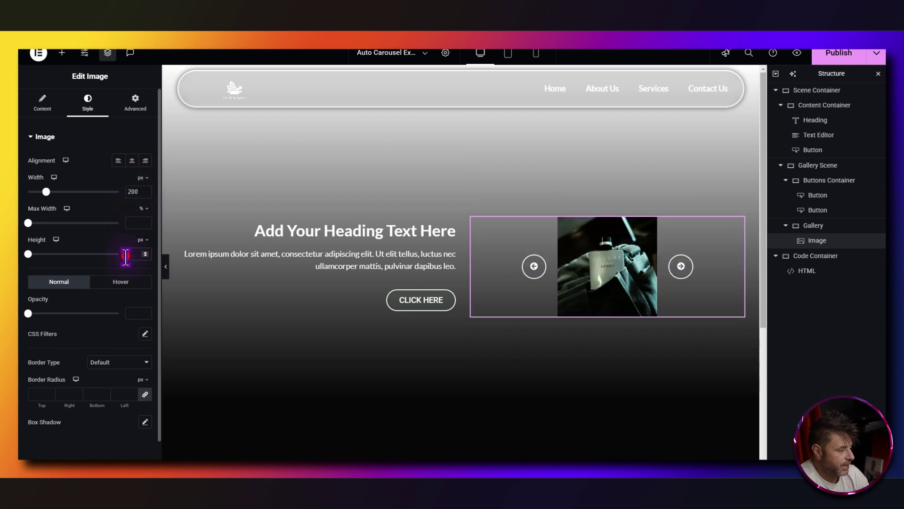
# Set the perfume image's Object Fit to Cover and its border radius to 10 px on all corners.
pyautogui.click(119, 274)
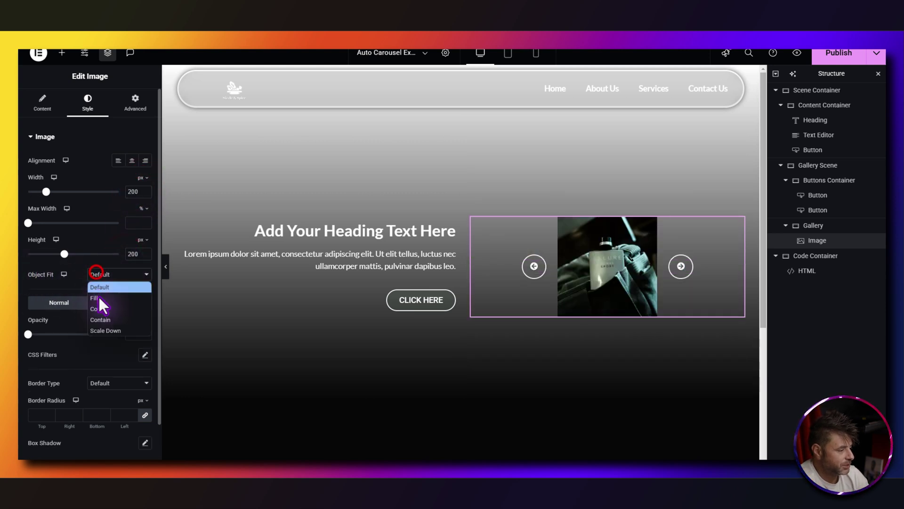
pyautogui.click(100, 310)
pyautogui.scroll(-3, 71, 347)
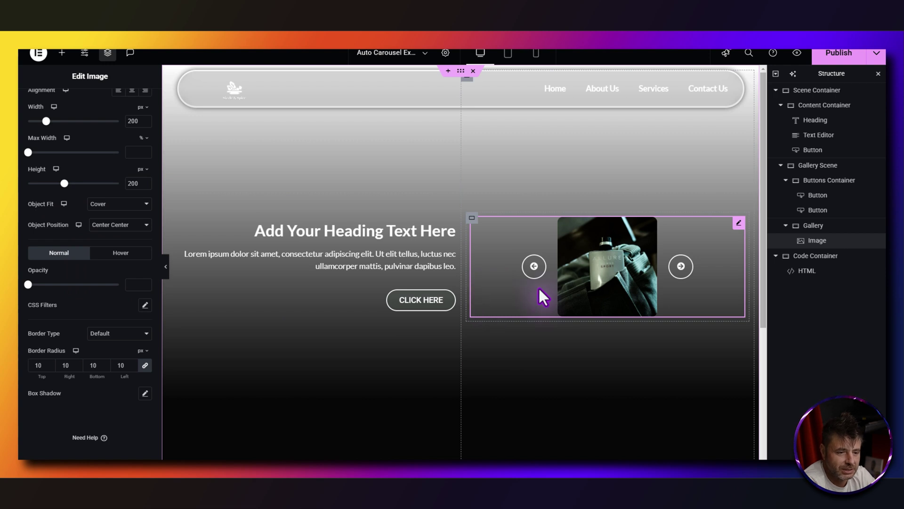
# Duplicate the perfume image in the Gallery container until it holds six images.
pyautogui.rightClick(820, 246)
pyautogui.click(801, 265)
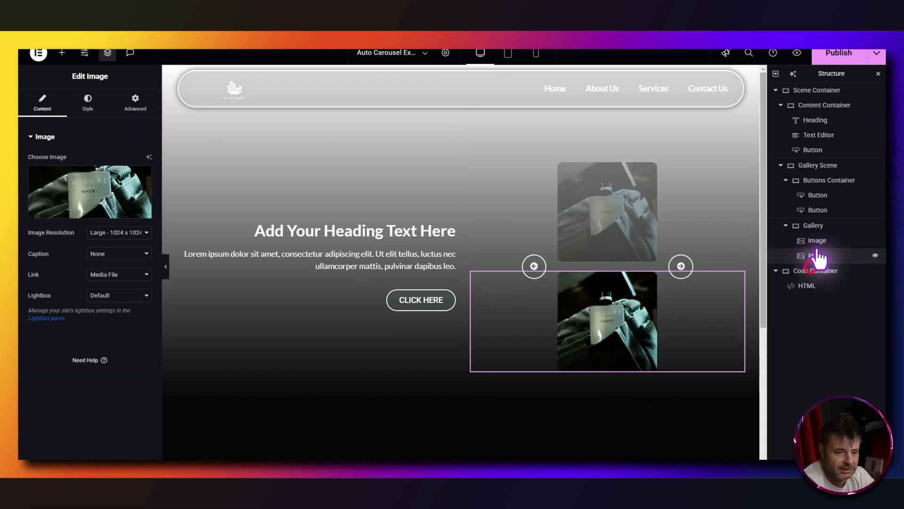
pyautogui.rightClick(819, 257)
pyautogui.click(802, 267)
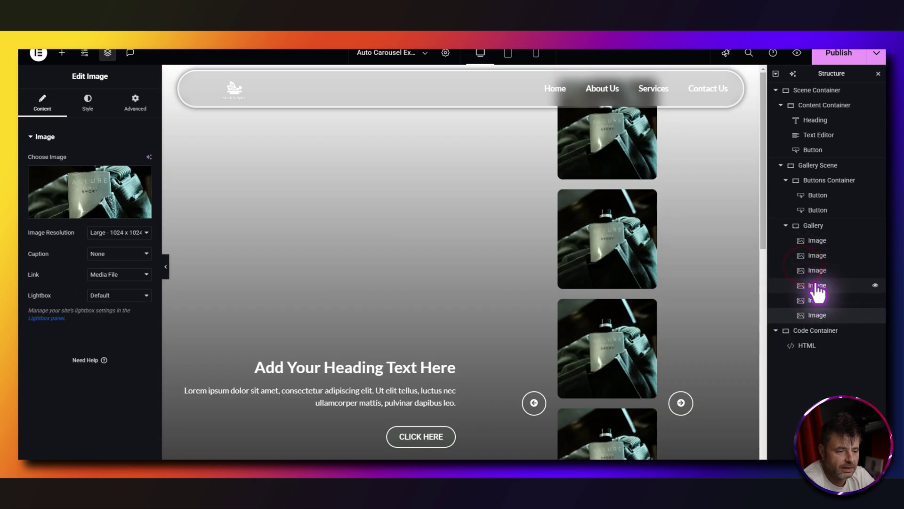
# Replace the five duplicated gallery images, in order, with the sneakers, laptop desk, oysters, orange slices and kitchen photos from the media library.
pyautogui.click(815, 255)
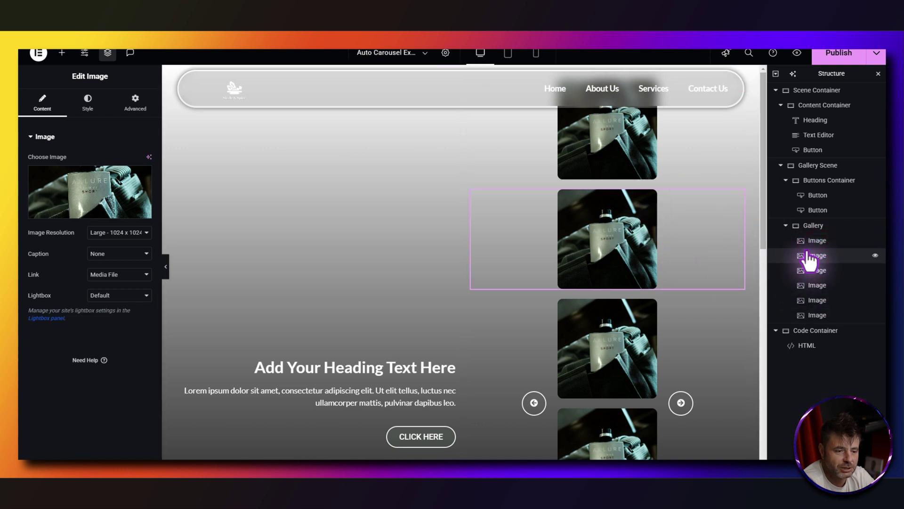
pyautogui.click(111, 186)
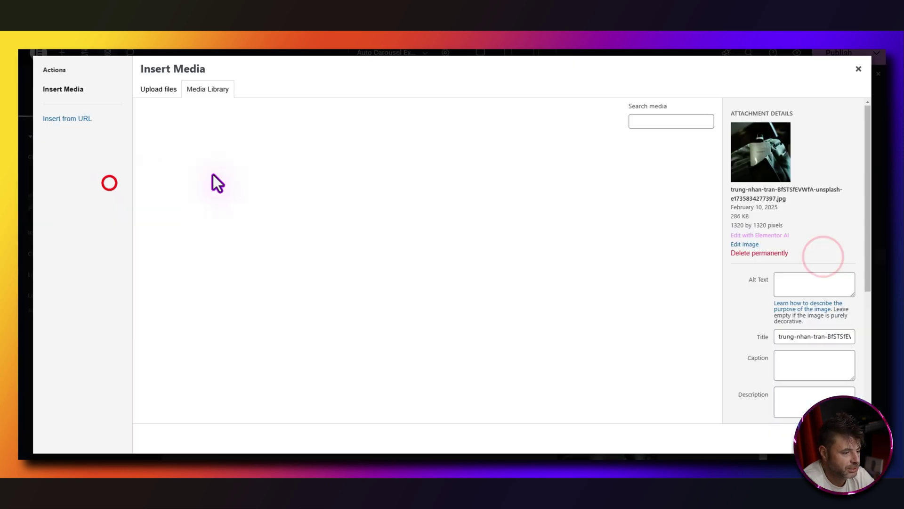
pyautogui.click(391, 229)
pyautogui.click(819, 285)
pyautogui.click(101, 192)
pyautogui.click(459, 242)
pyautogui.click(81, 181)
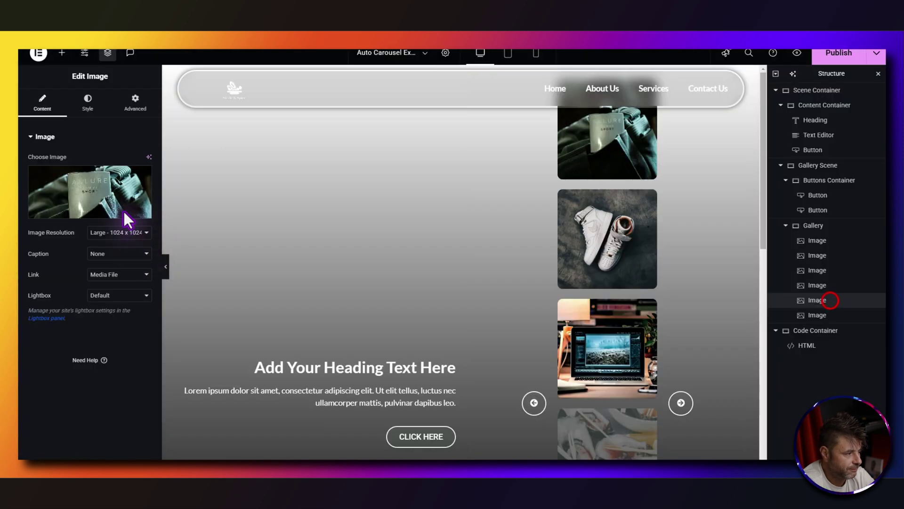
pyautogui.click(90, 188)
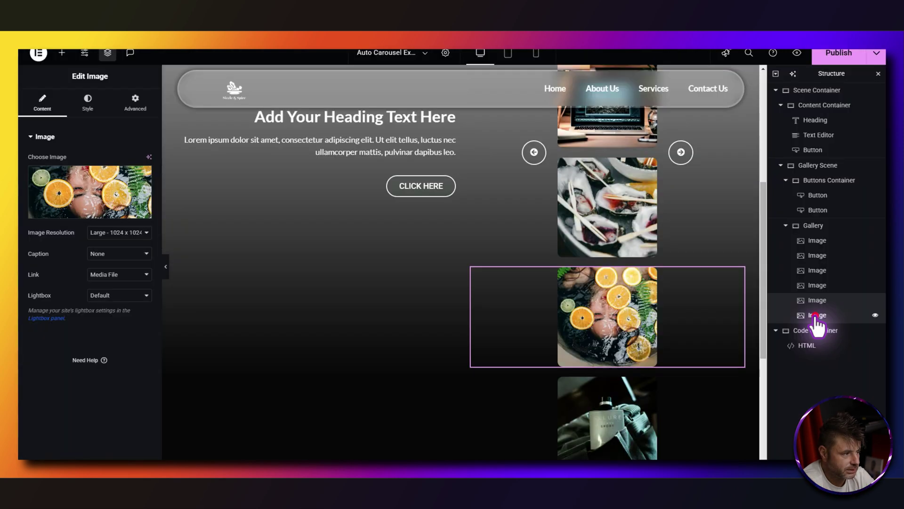
pyautogui.click(817, 315)
pyautogui.click(85, 183)
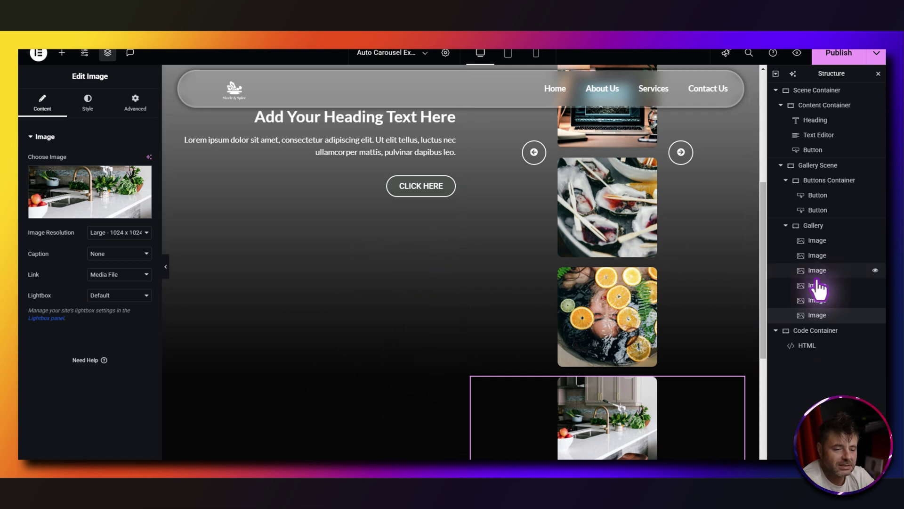
# Set the Gallery container to 100% width, 215 px minimum height and vertical column direction, with content justified and items aligned to center.
pyautogui.click(811, 230)
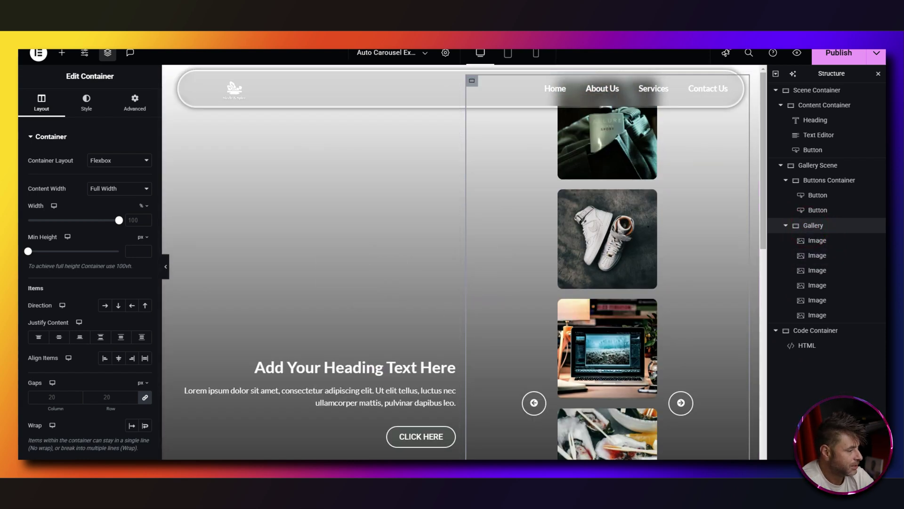
pyautogui.click(118, 219)
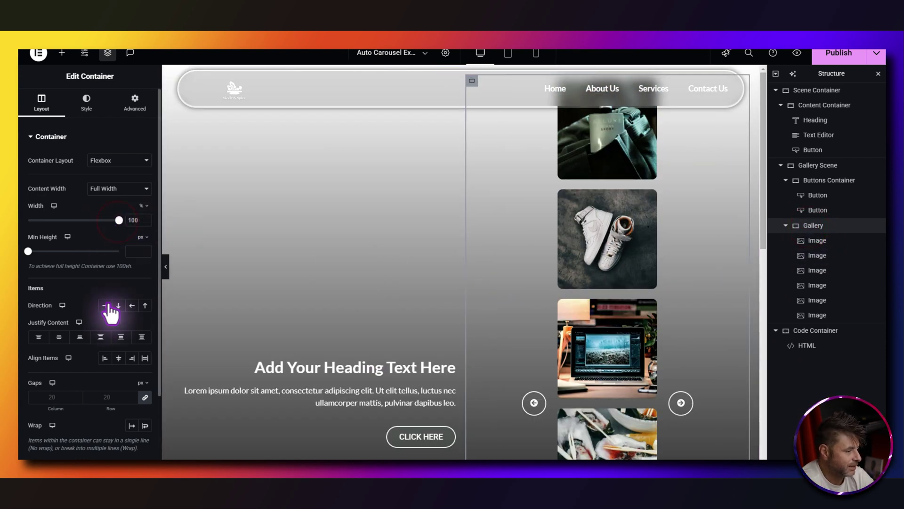
pyautogui.moveTo(119, 220)
pyautogui.mouseDown()
pyautogui.moveTo(101, 222)
pyautogui.moveTo(121, 221)
pyautogui.mouseUp()
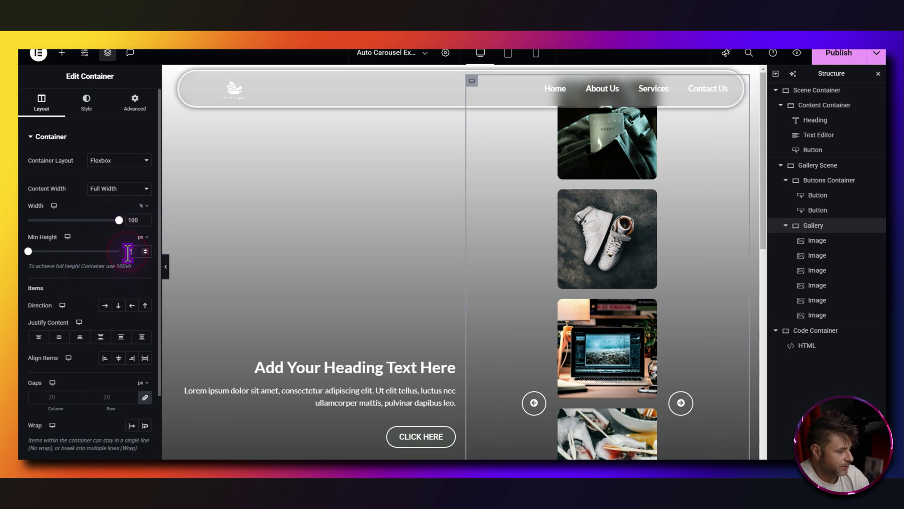
pyautogui.click(117, 305)
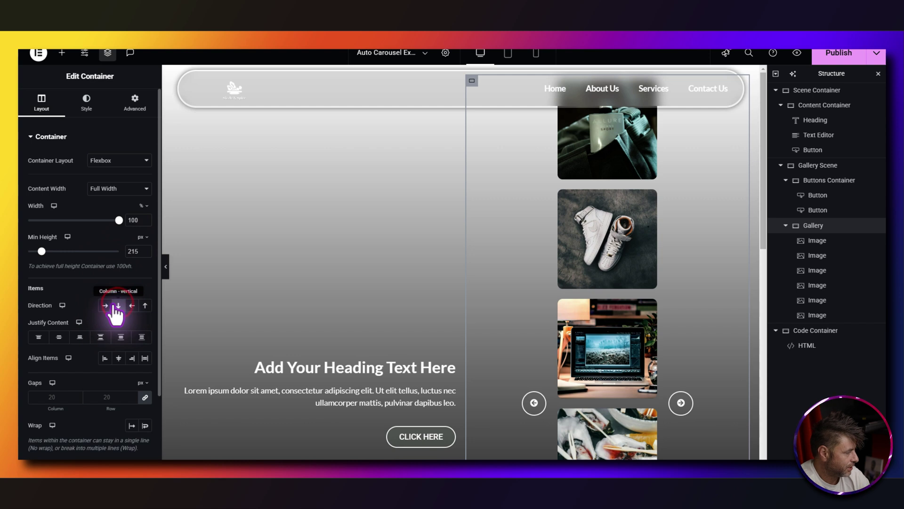
pyautogui.click(61, 337)
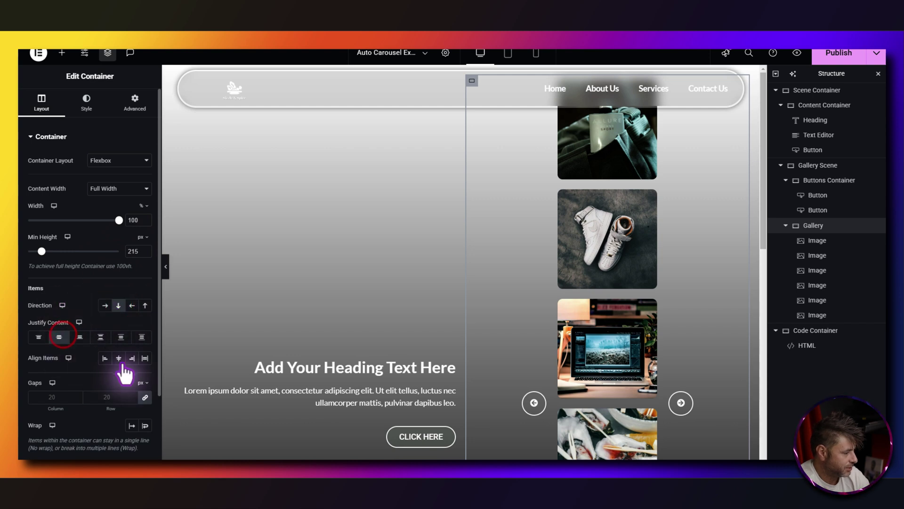
# Copy the class name Reboot-Auto-Gallery from the tutorial code page and assign it as the Gallery container's CSS class.
pyautogui.click(135, 101)
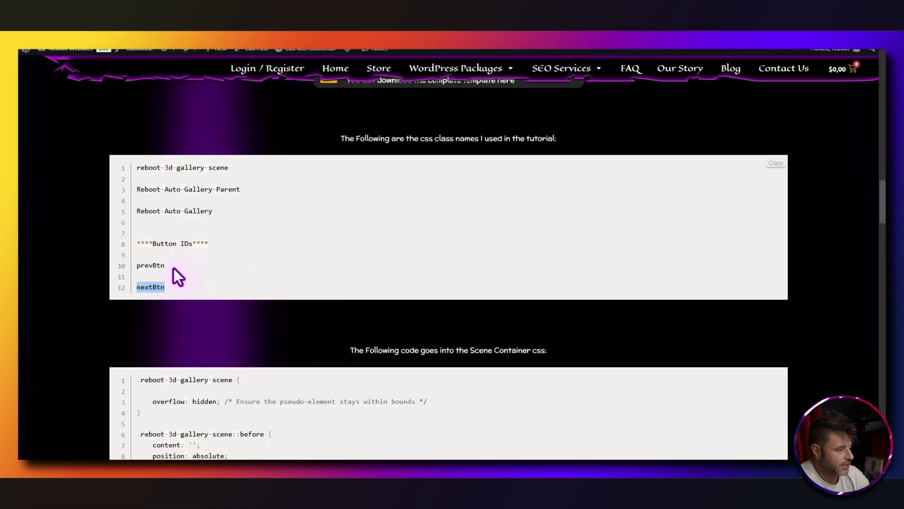
pyautogui.moveTo(216, 211); pyautogui.dragTo(136, 212)
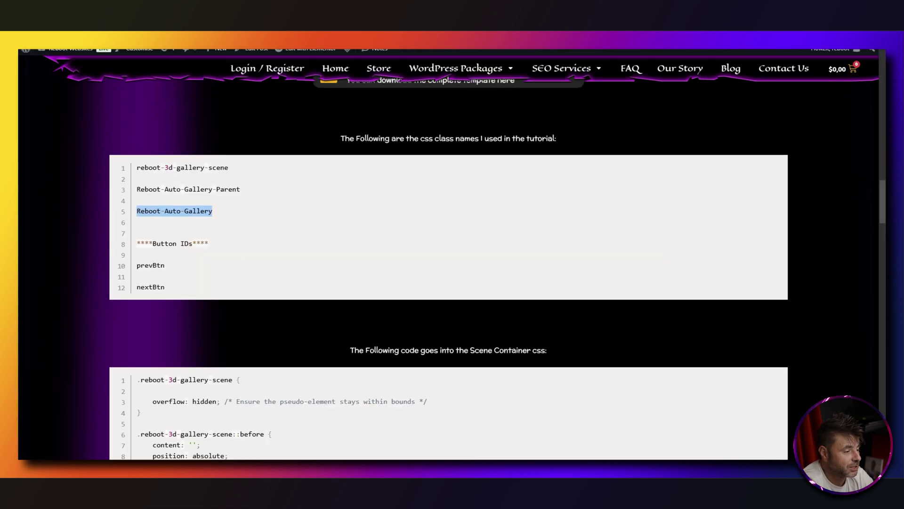
# Copy the Scene Container CSS from the tutorial code page and paste it into the Scene Container's custom CSS.
pyautogui.scroll(-4, 226, 259)
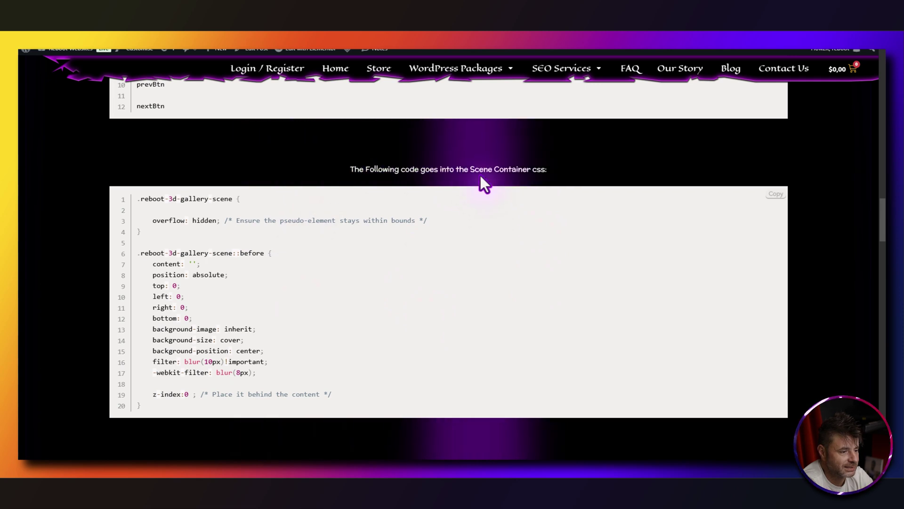
pyautogui.click(775, 194)
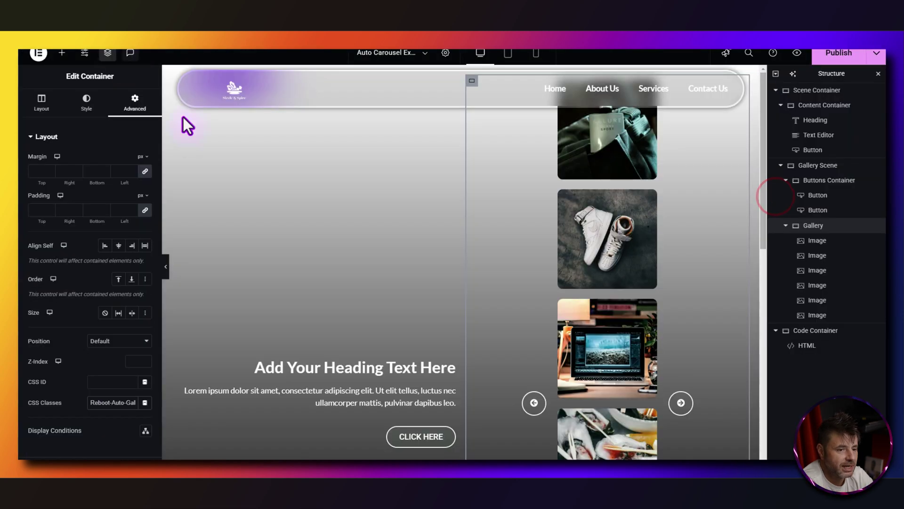
pyautogui.click(817, 90)
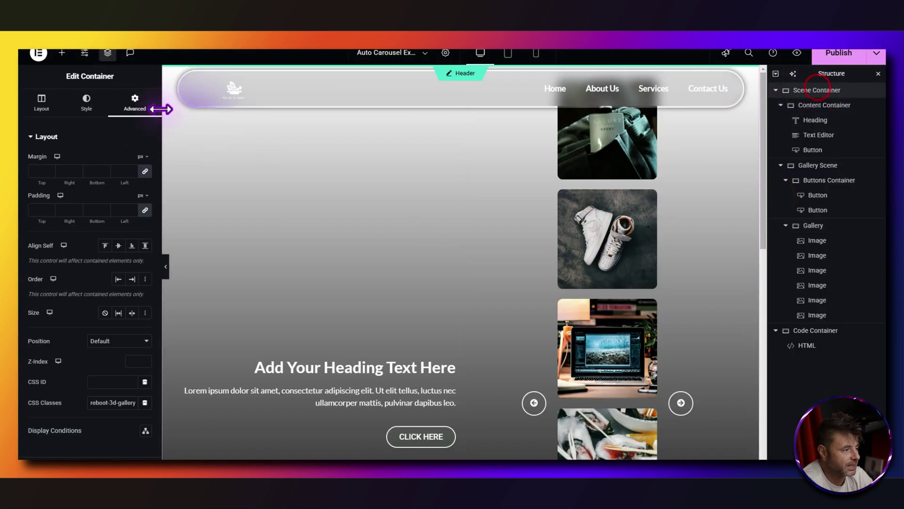
pyautogui.scroll(-3, 97, 367)
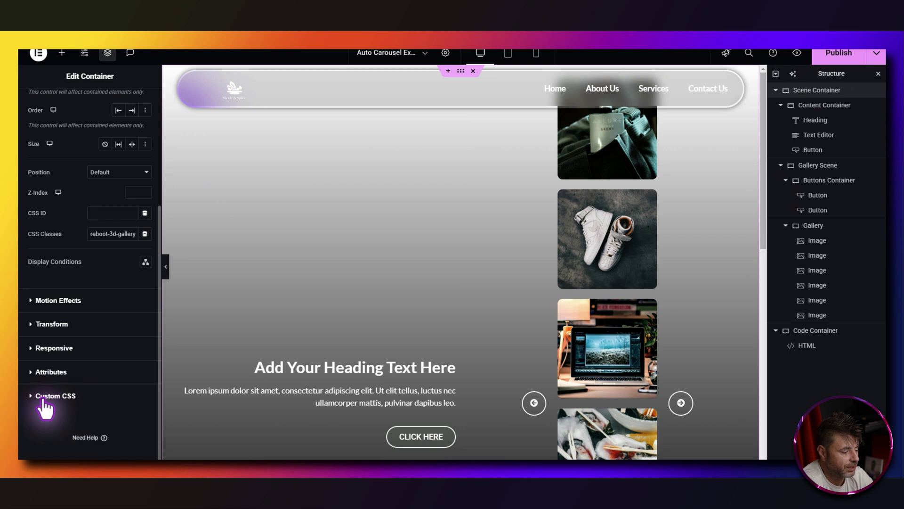
pyautogui.click(43, 397)
pyautogui.click(110, 324)
# Copy the .Reboot-Auto-Gallery-Parent CSS from the tutorial code page into the Gallery Scene container's custom CSS.
pyautogui.click(812, 166)
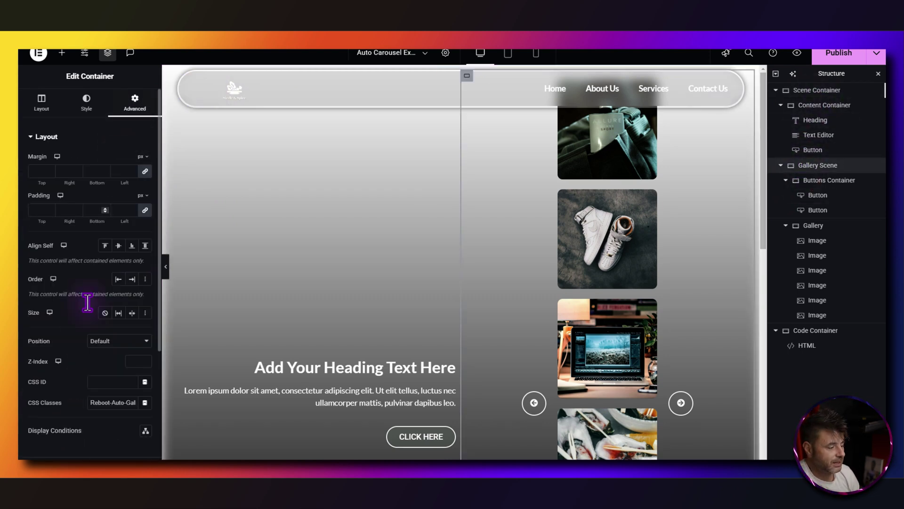
pyautogui.scroll(-3, 86, 325)
pyautogui.click(63, 397)
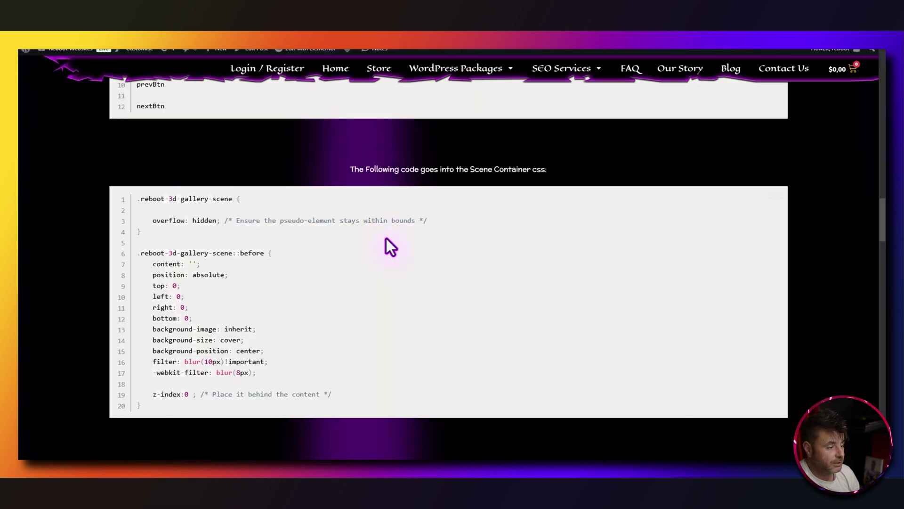
pyautogui.scroll(-5, 384, 246)
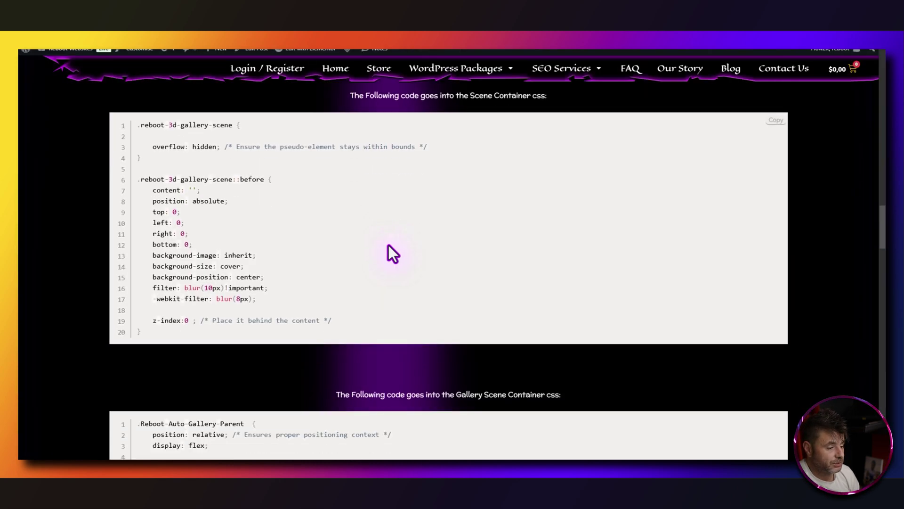
pyautogui.click(775, 300)
pyautogui.hotkey('alt', 'Tab')
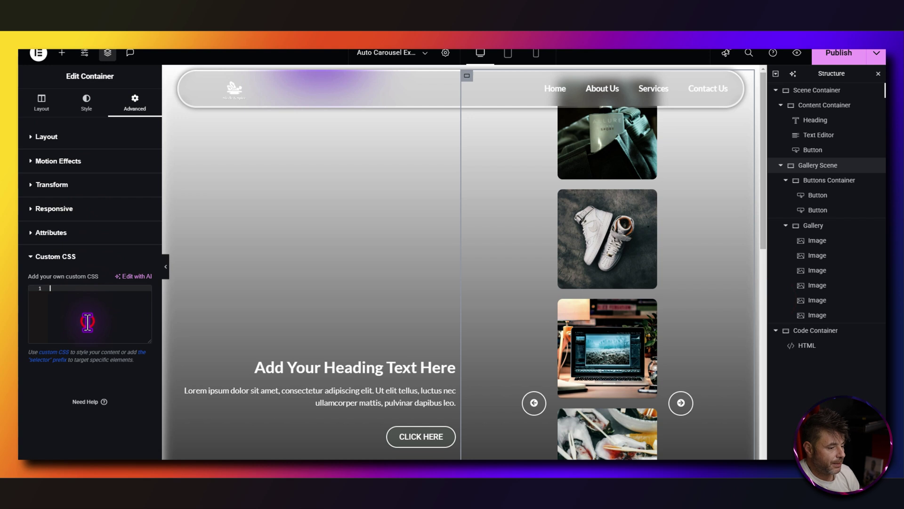
pyautogui.hotkey('ctrl', 'v')
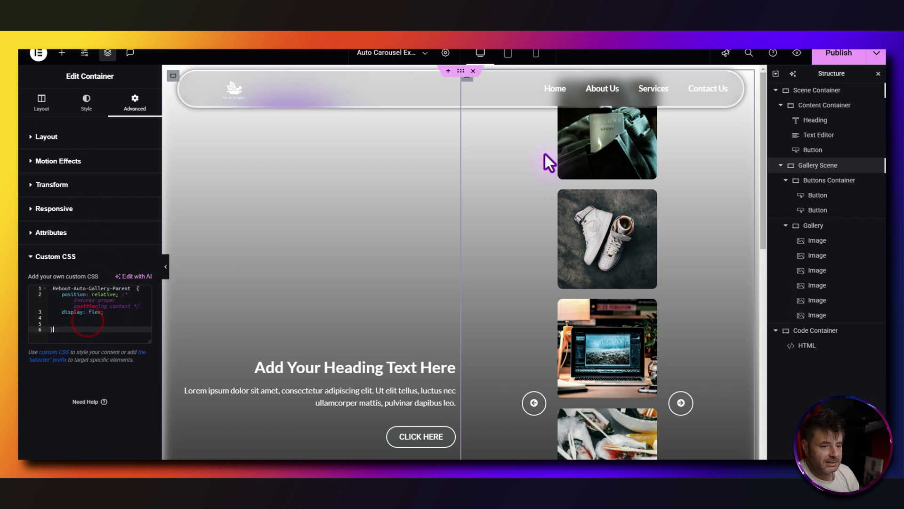
# Copy the Gallery Container CSS from the tutorial code page and paste it into the Gallery container's custom CSS.
pyautogui.click(815, 226)
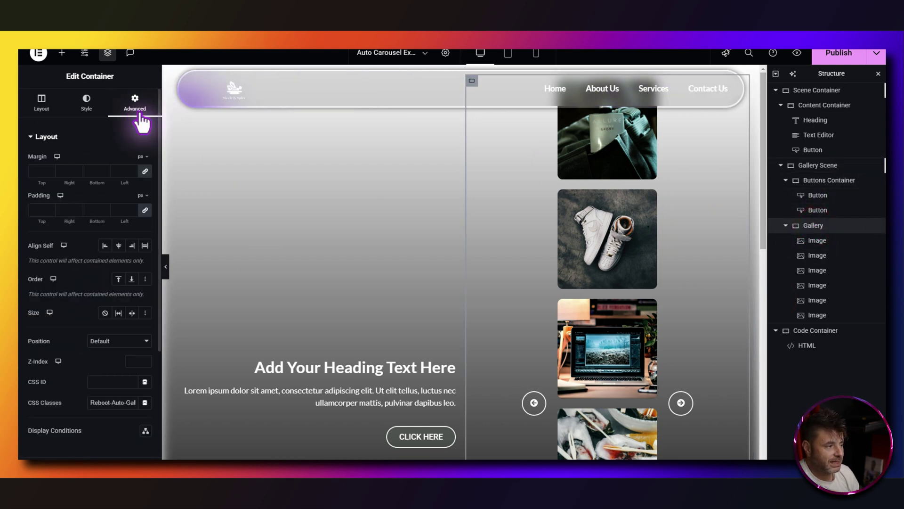
pyautogui.scroll(-4, 85, 329)
pyautogui.click(74, 394)
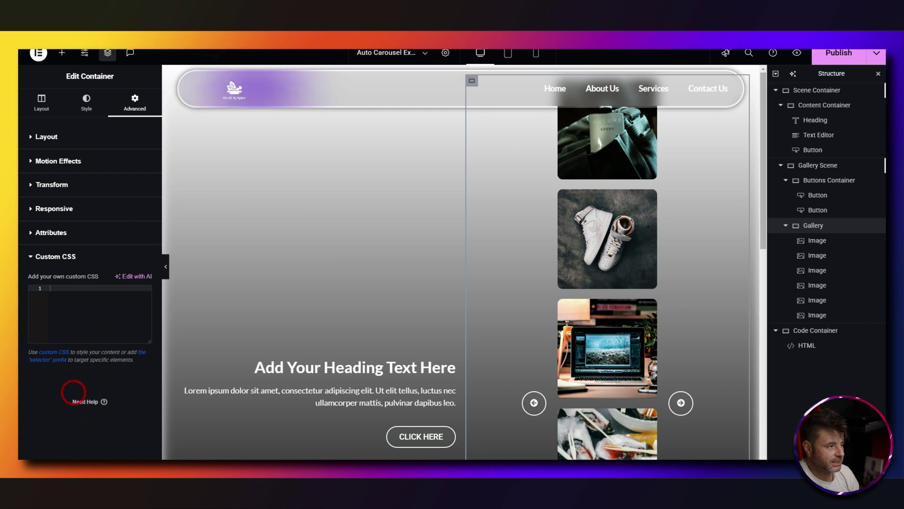
pyautogui.hotkey('ctrl', 'Tab')
pyautogui.scroll(-5, 355, 285)
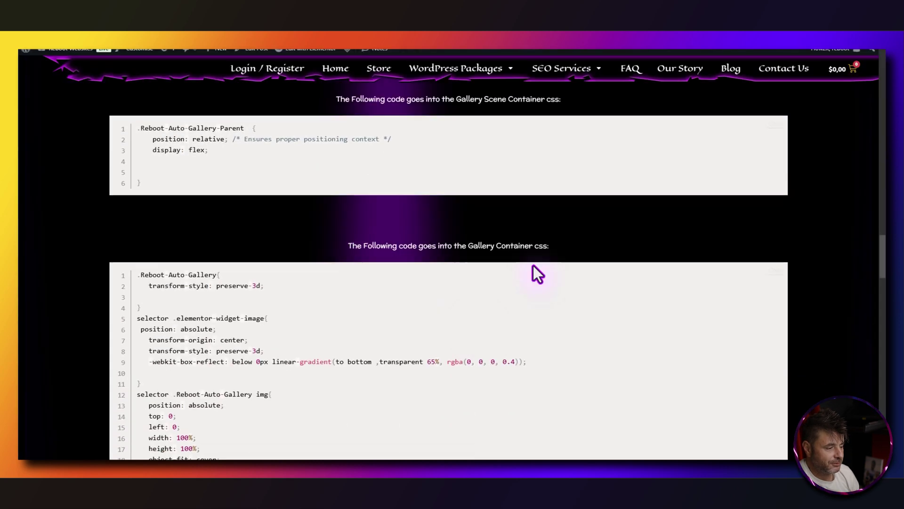
pyautogui.click(774, 205)
pyautogui.hotkey('ctrl', 'Tab')
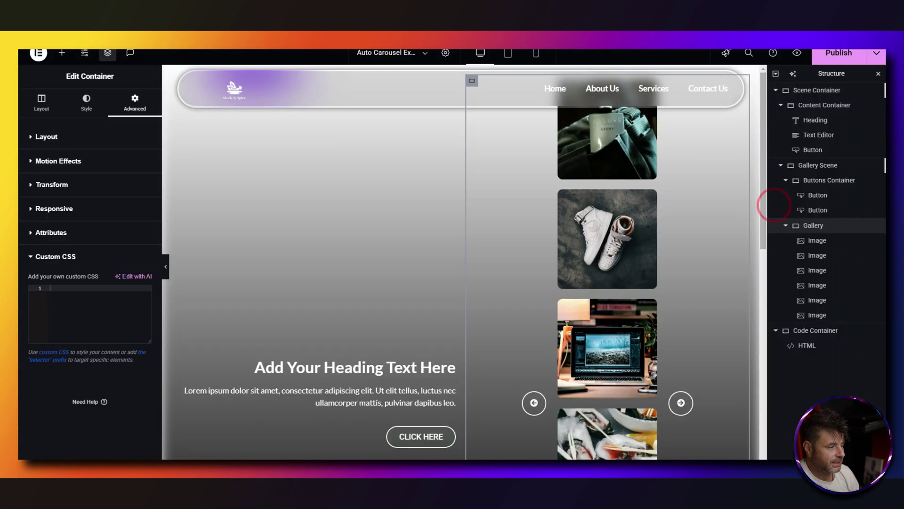
pyautogui.hotkey('ctrl', 'v')
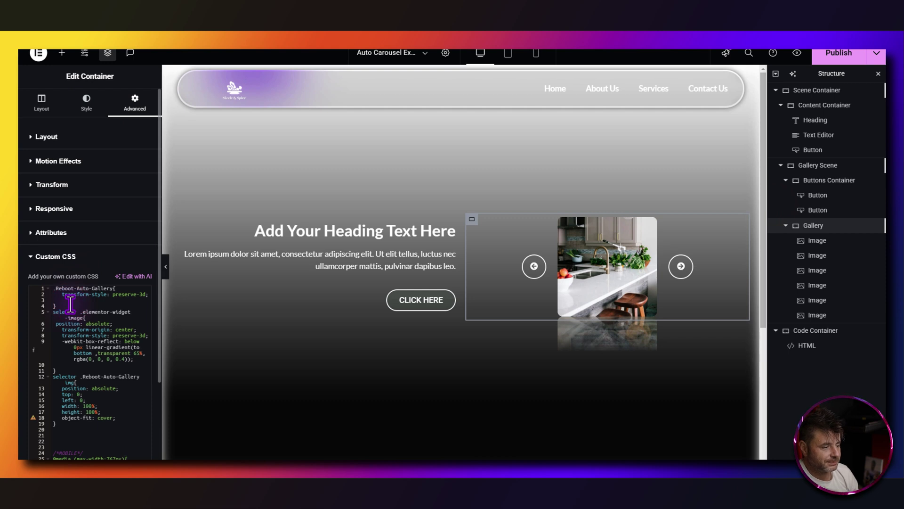
# Copy the HTML widget script from the tutorial code page and paste it into the Code Container's HTML widget.
pyautogui.hotkey('ctrl', 'Tab')
pyautogui.scroll(-5, 424, 335)
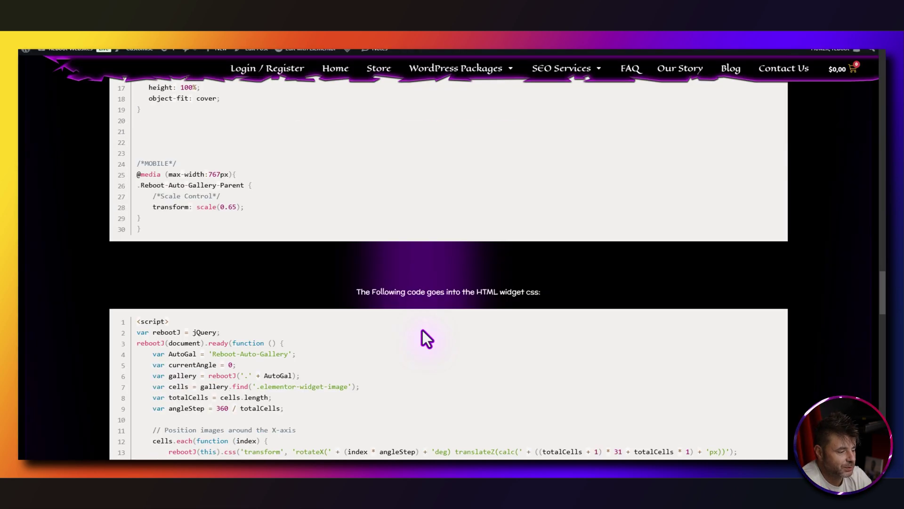
pyautogui.scroll(-3, 422, 331)
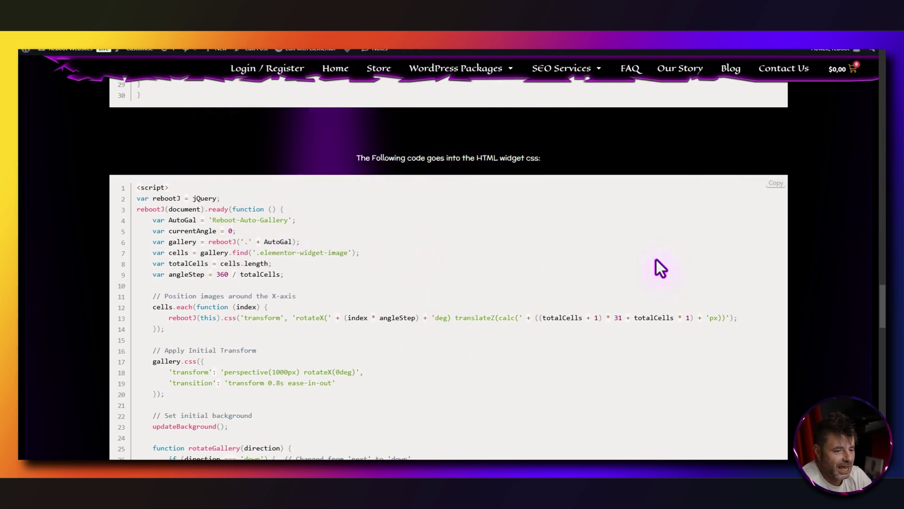
pyautogui.click(776, 183)
pyautogui.hotkey('ctrl', 'Tab')
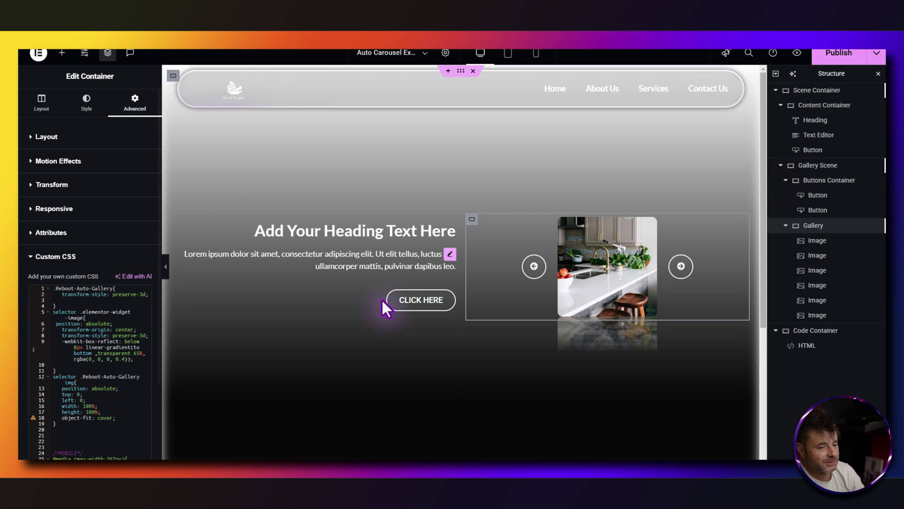
pyautogui.click(806, 347)
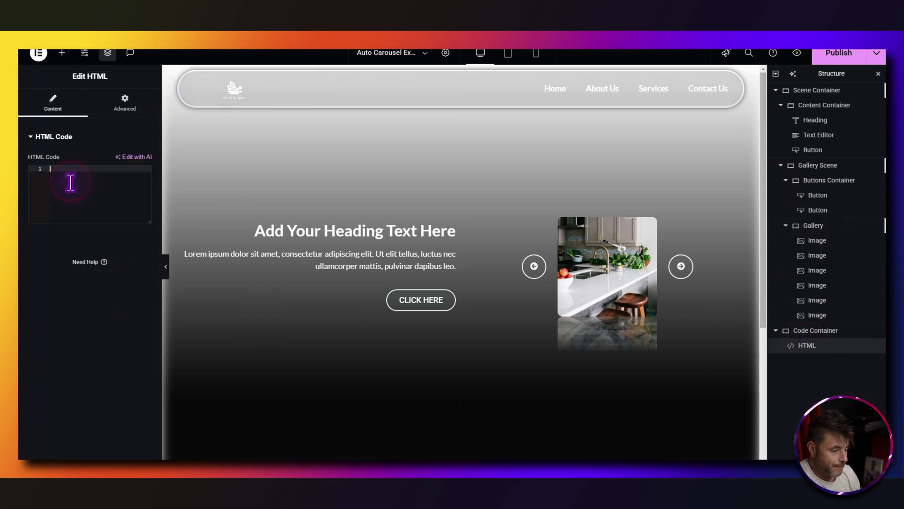
pyautogui.hotkey('ctrl', 'v')
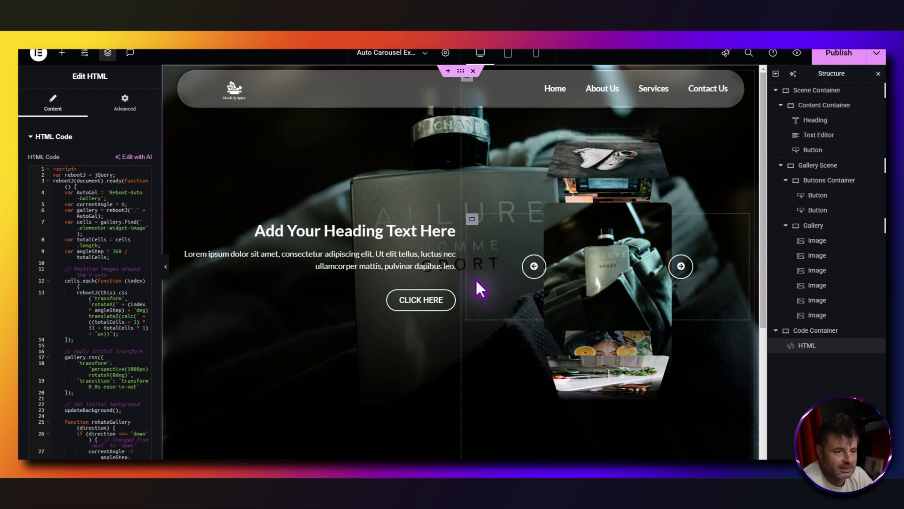
# Preview the page and test rotating the gallery with the previous and next arrow buttons.
pyautogui.click(796, 53)
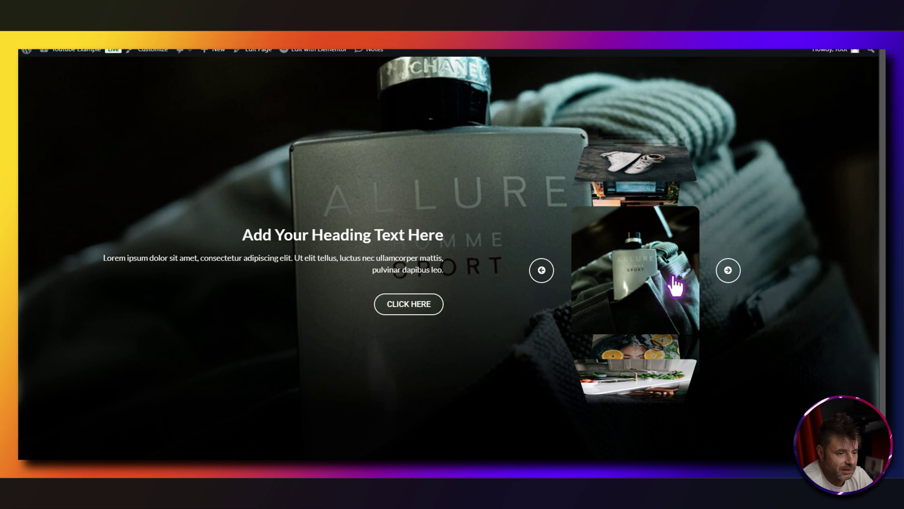
pyautogui.click(540, 271)
pyautogui.click(728, 270)
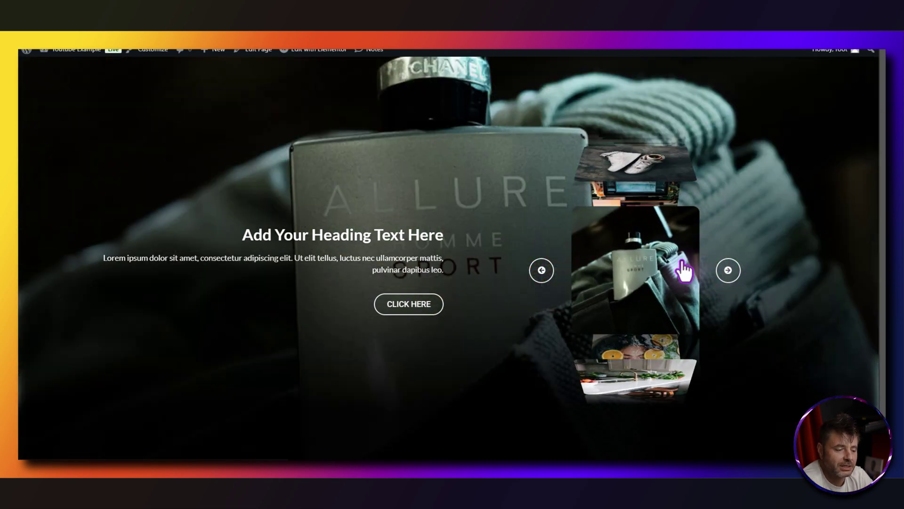
pyautogui.click(541, 272)
pyautogui.click(728, 271)
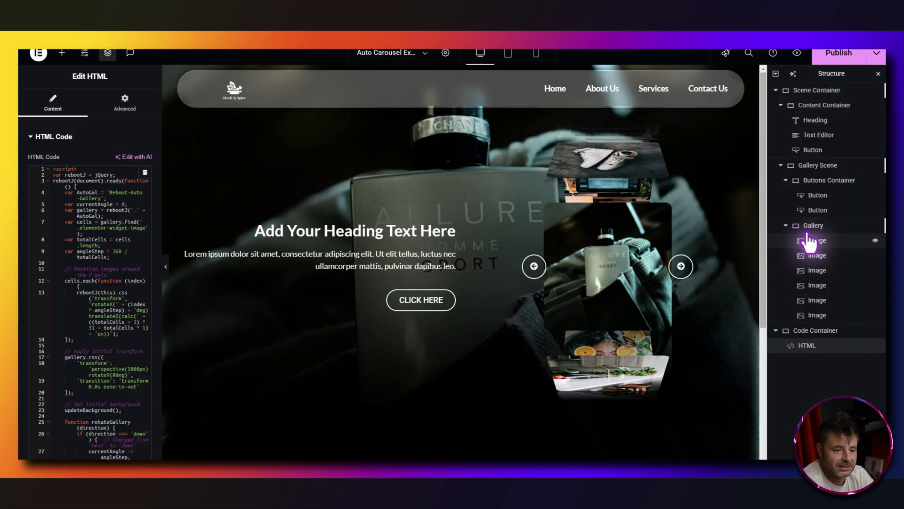
# Reduce the Gallery container's width to 58% and set its Align Self to Center.
pyautogui.click(811, 226)
pyautogui.click(44, 100)
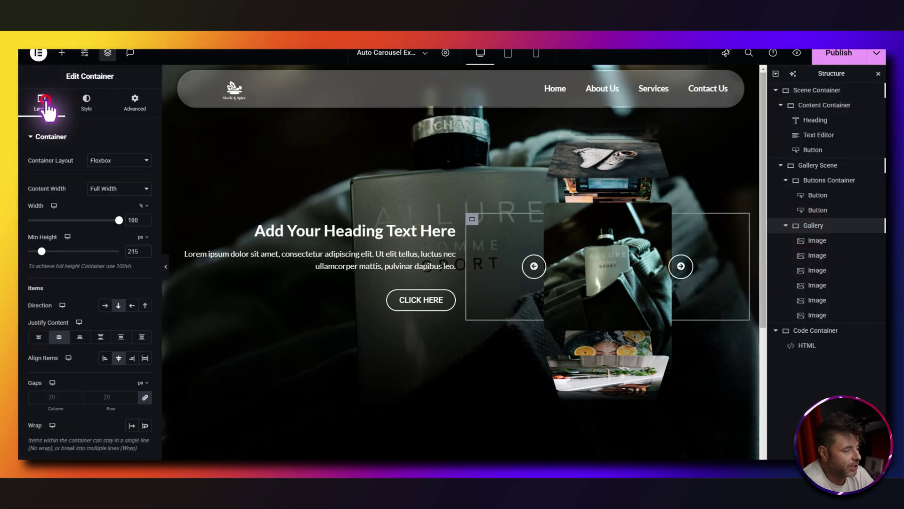
pyautogui.moveTo(119, 219); pyautogui.dragTo(80, 219)
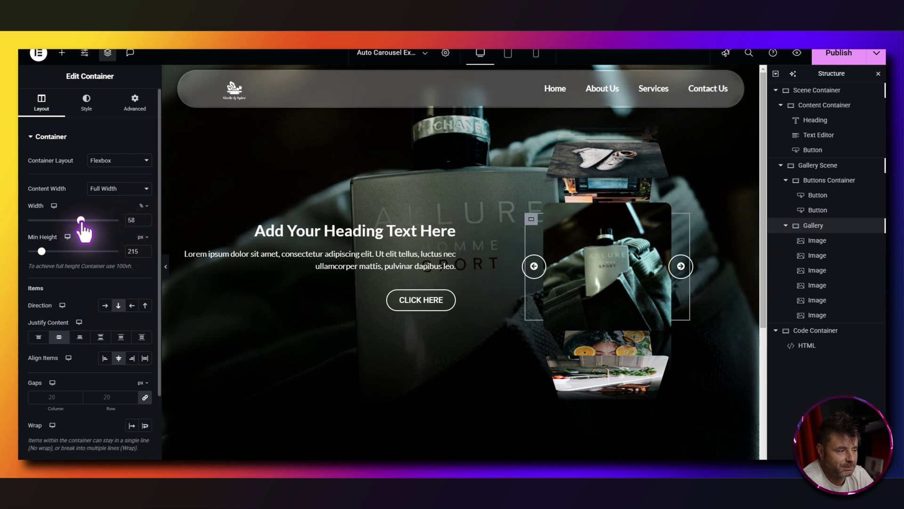
pyautogui.click(135, 98)
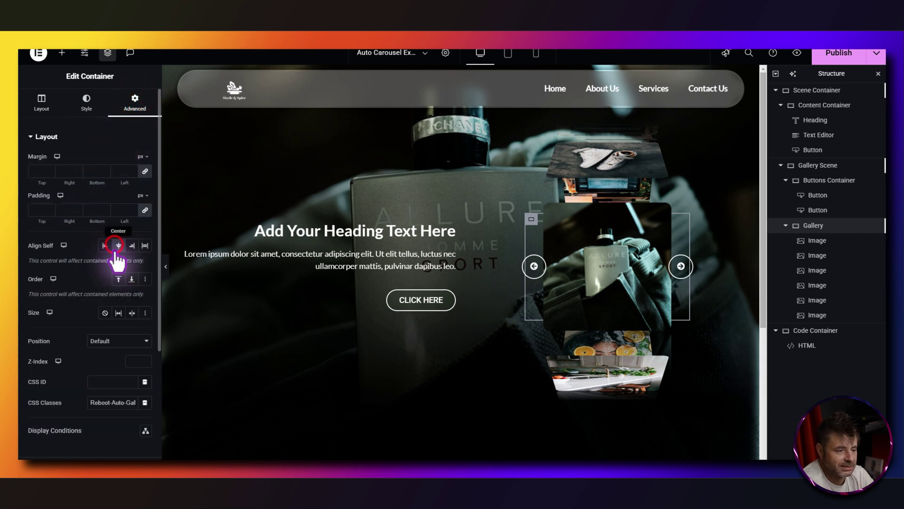
# Preview the page again and test both arrow buttons with the narrower Gallery container.
pyautogui.click(796, 53)
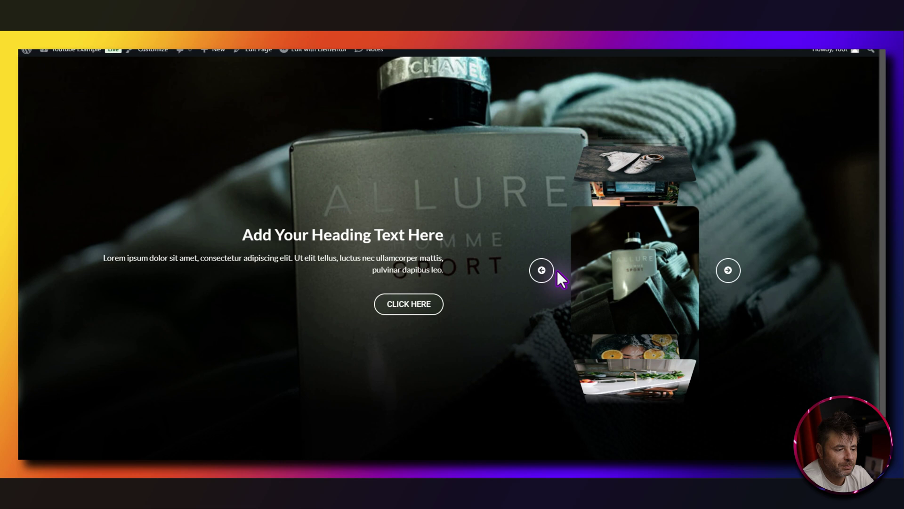
pyautogui.click(545, 268)
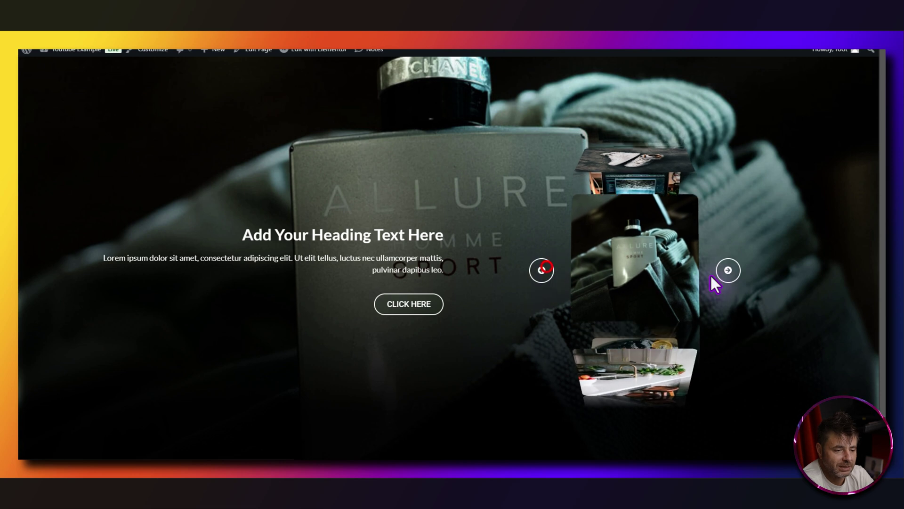
pyautogui.click(728, 270)
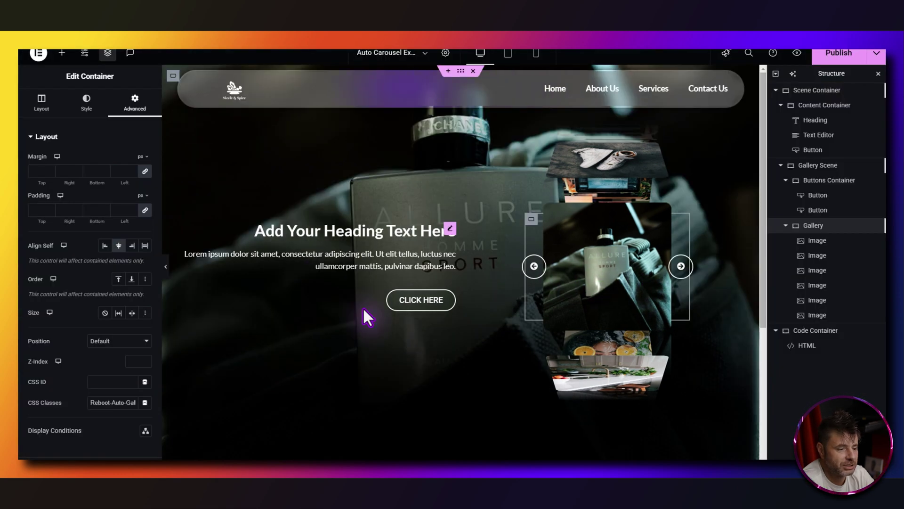
# Set the Buttons Container's Justify Content to Space Between.
pyautogui.click(820, 179)
pyautogui.click(42, 99)
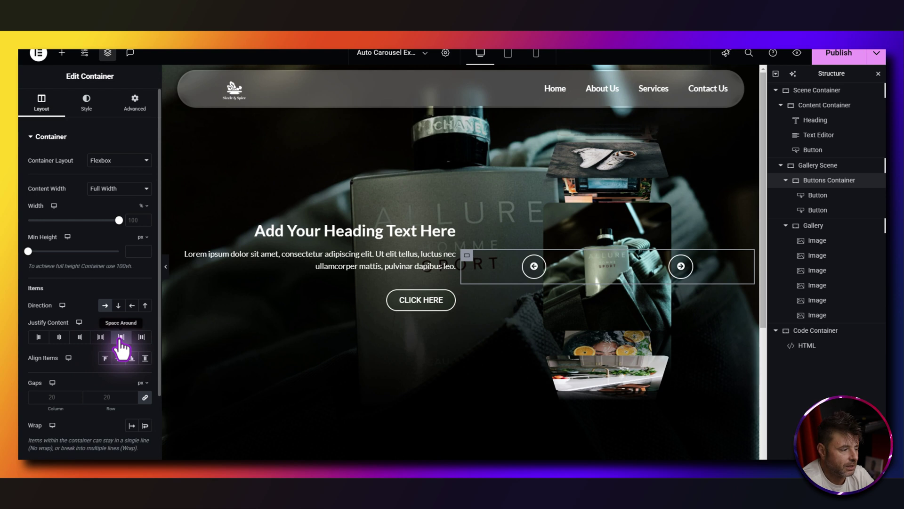
pyautogui.click(100, 337)
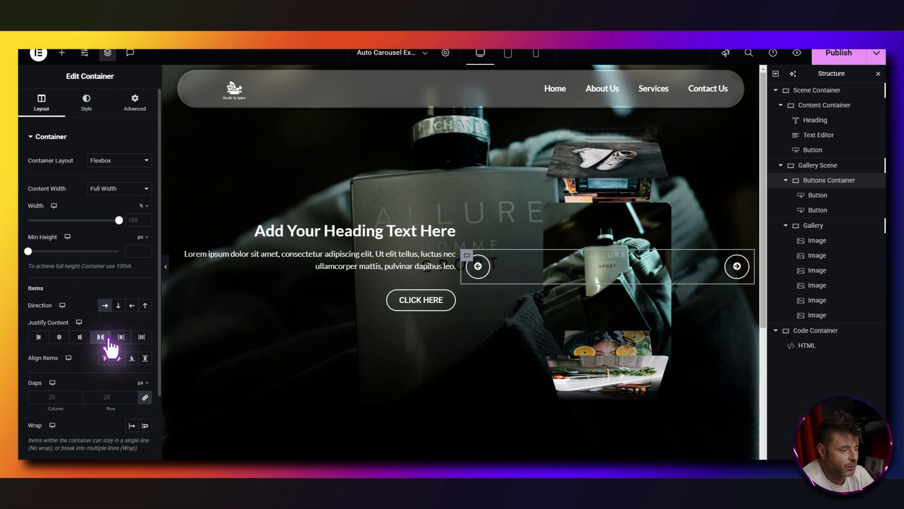
# Unlink the Buttons Container's padding and set 20 px on the right and left sides, with 0 above and below.
pyautogui.click(135, 101)
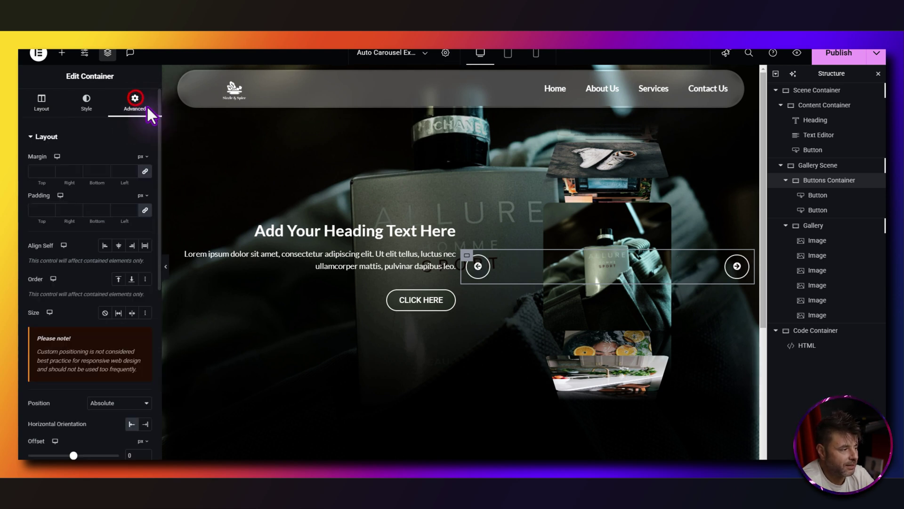
pyautogui.click(145, 210)
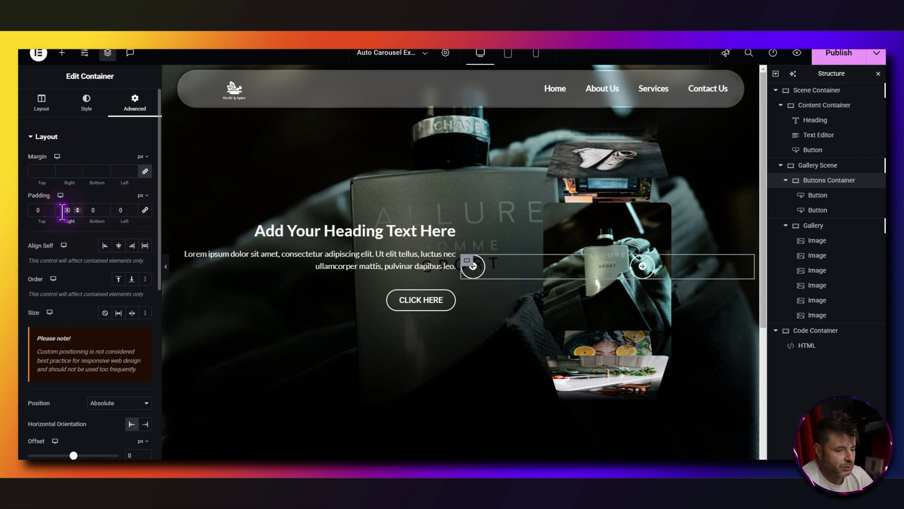
pyautogui.press('BackSpace')
pyautogui.click(118, 211)
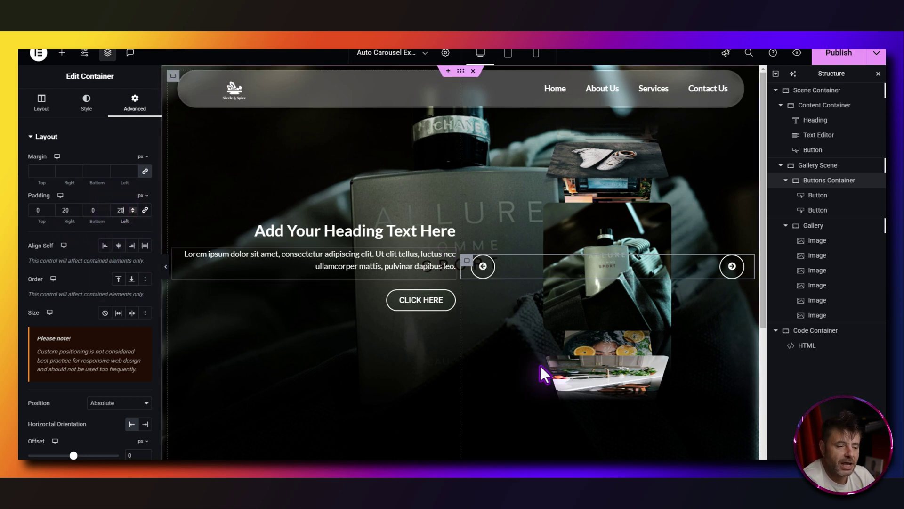
# Preview the page and test the previous and next arrow buttons with their wider spacing.
pyautogui.click(797, 53)
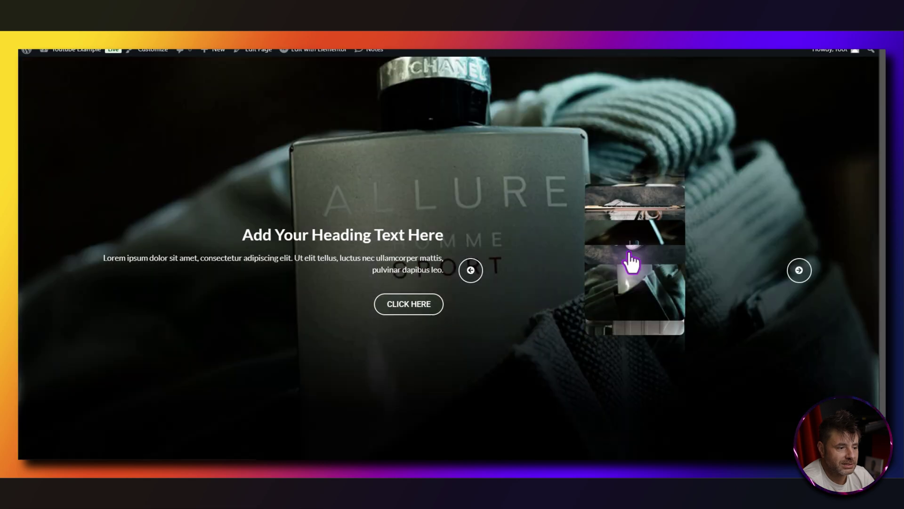
pyautogui.click(471, 270)
pyautogui.click(797, 271)
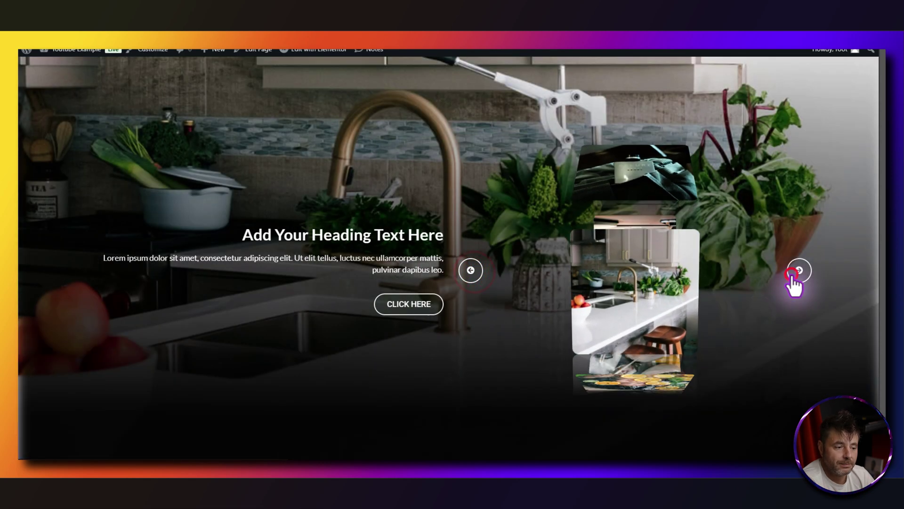
pyautogui.click(799, 270)
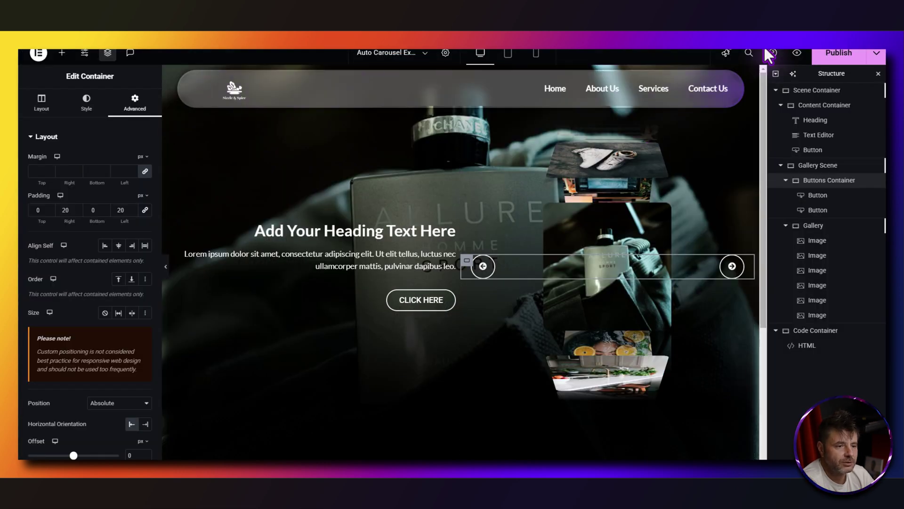
# In mobile view, unlink the Gallery container's margins and set its top margin to -92 px.
pyautogui.click(536, 53)
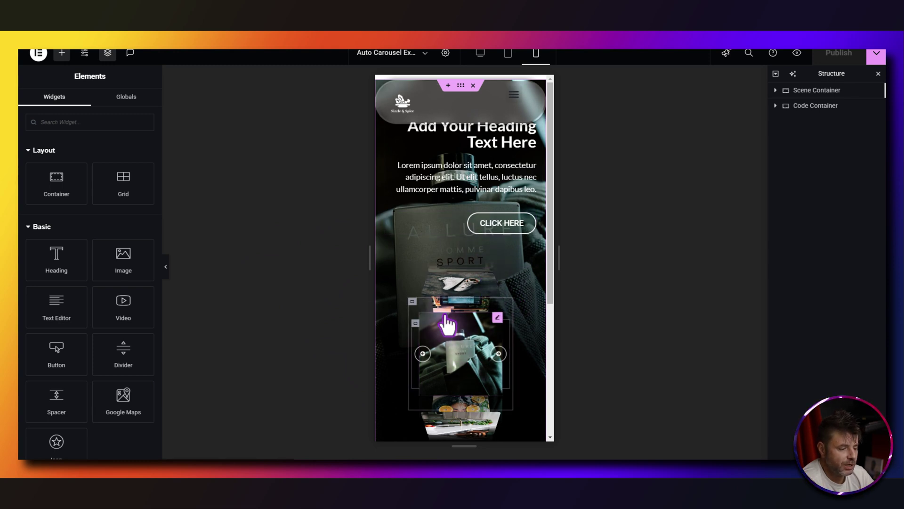
pyautogui.click(775, 90)
pyautogui.click(780, 121)
pyautogui.click(798, 151)
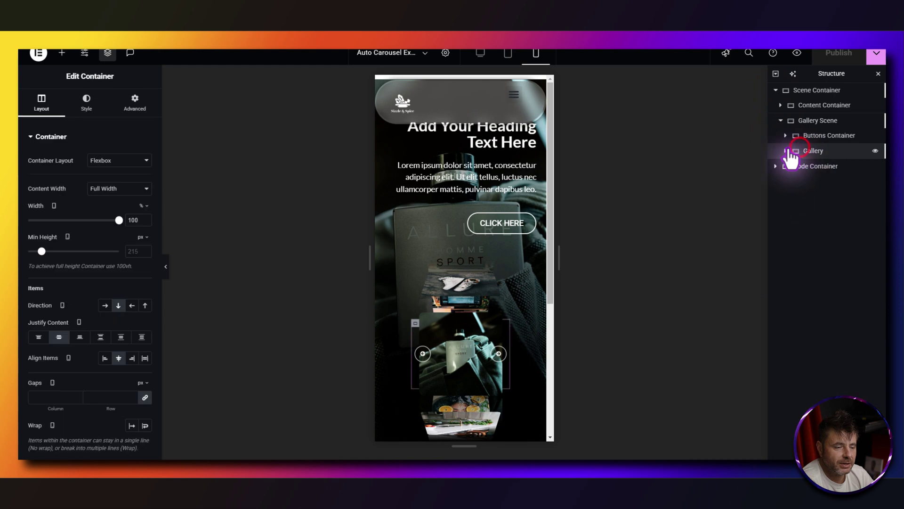
pyautogui.click(136, 104)
pyautogui.click(144, 171)
pyautogui.doubleClick(47, 170)
pyautogui.write('-18')
pyautogui.press('Down')
pyautogui.press('Down')
pyautogui.press('Down')
pyautogui.press('Down')
pyautogui.press('Down')
pyautogui.press('Down')
pyautogui.press('Down')
pyautogui.press('Down')
pyautogui.press('Down')
pyautogui.press('Down')
pyautogui.press('Down')
pyautogui.press('Down')
pyautogui.press('Down')
pyautogui.press('Down')
pyautogui.press('Down')
pyautogui.press('Down')
pyautogui.press('Down')
pyautogui.press('Down')
pyautogui.press('Down')
pyautogui.press('Down')
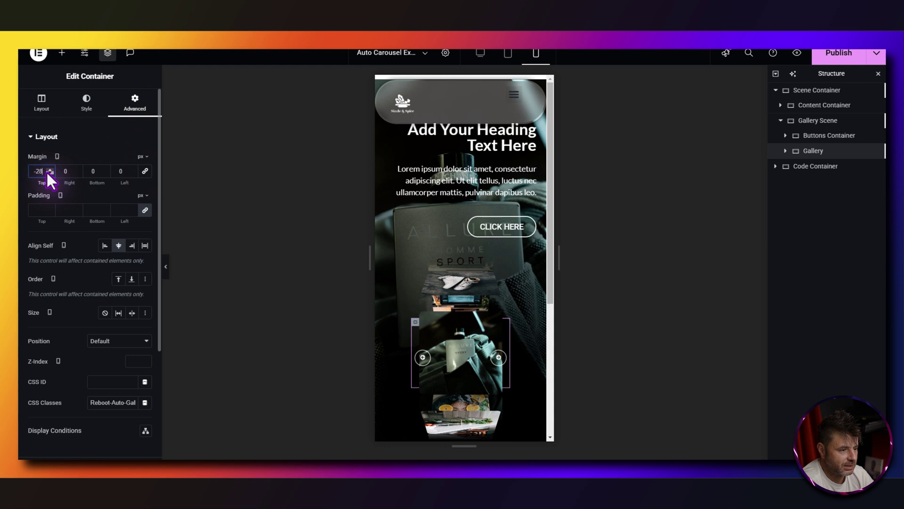
pyautogui.press('Down')
pyautogui.press('Down')
pyautogui.press('Down')
pyautogui.press('Down')
pyautogui.press('Down')
pyautogui.press('Down')
pyautogui.press('Down')
pyautogui.press('Down')
pyautogui.press('Down')
pyautogui.press('Down')
pyautogui.press('Down')
pyautogui.press('Down')
pyautogui.press('Down')
pyautogui.press('Down')
pyautogui.press('Down')
pyautogui.press('Down')
pyautogui.press('Down')
pyautogui.press('Down')
pyautogui.press('Down')
pyautogui.press('Down')
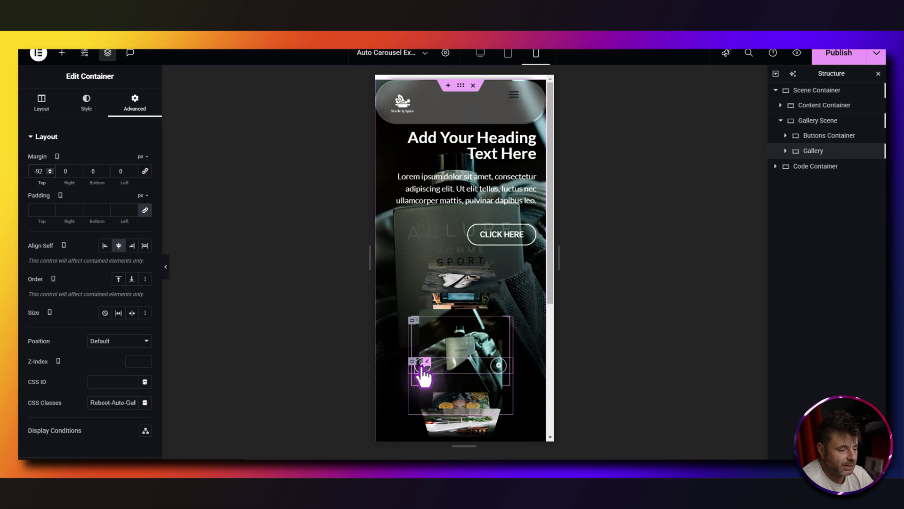
# Set the previous arrow button's mobile typography size to 30 px.
pyautogui.click(423, 366)
pyautogui.click(86, 101)
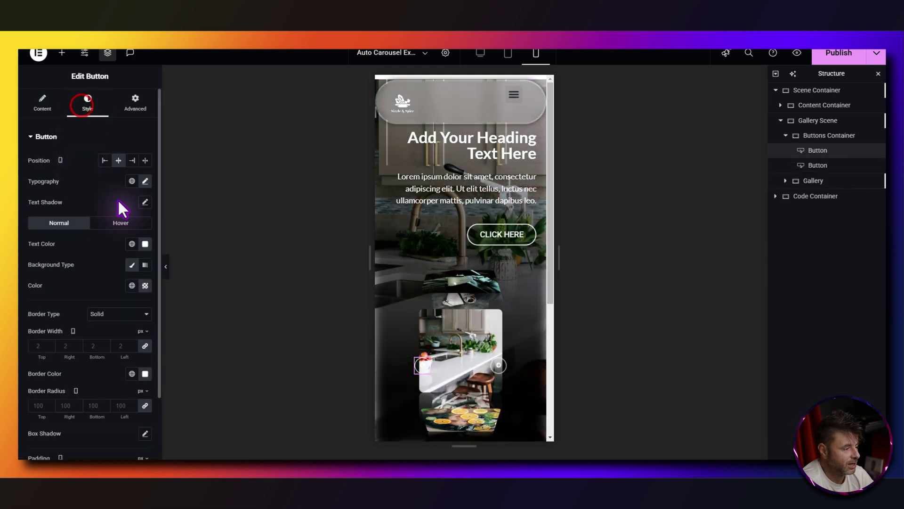
pyautogui.click(146, 203)
pyautogui.click(148, 201)
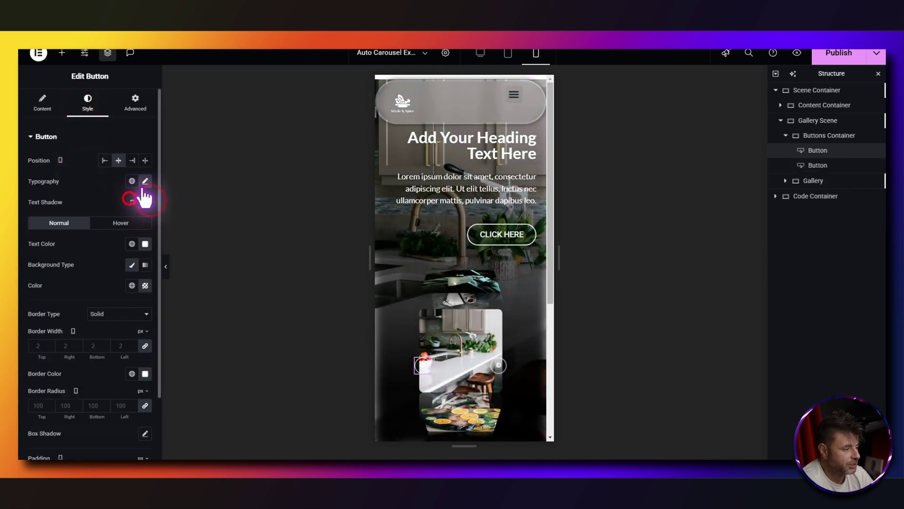
pyautogui.click(144, 182)
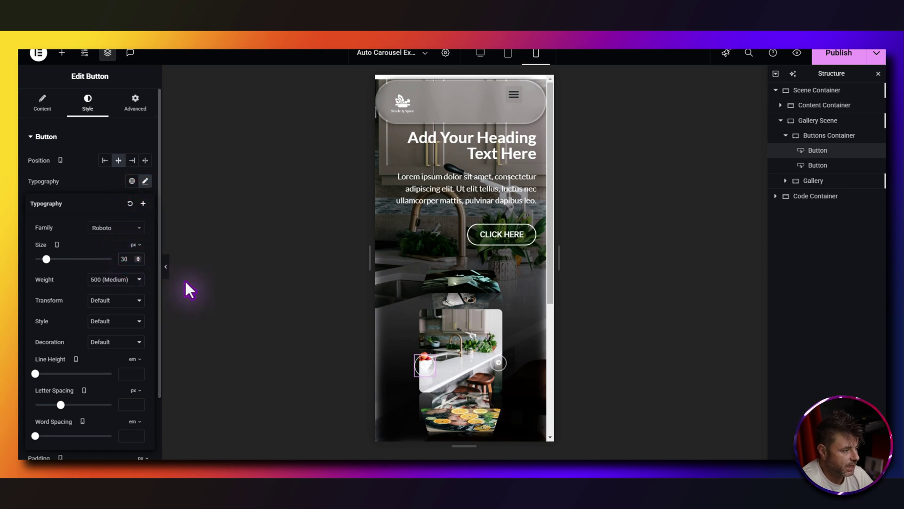
# Set the next arrow button's mobile typography size to 30 px to match the previous button.
pyautogui.click(503, 372)
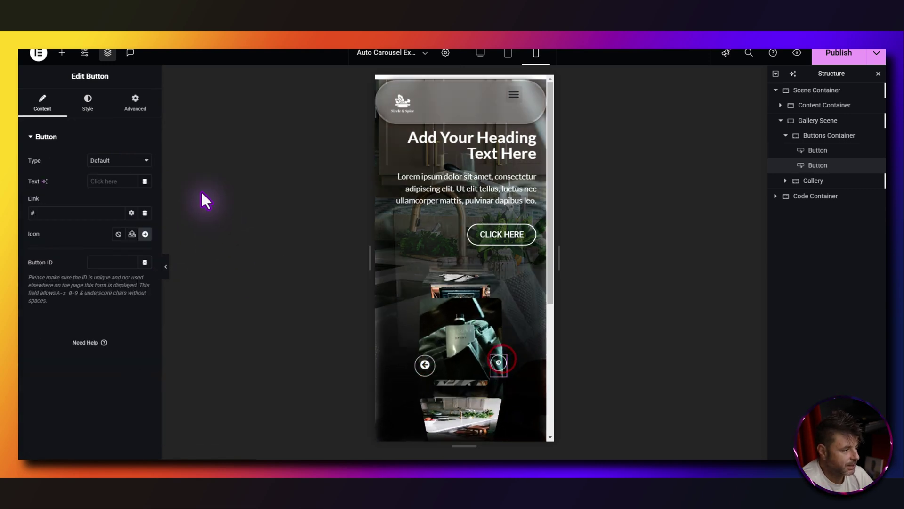
pyautogui.click(88, 100)
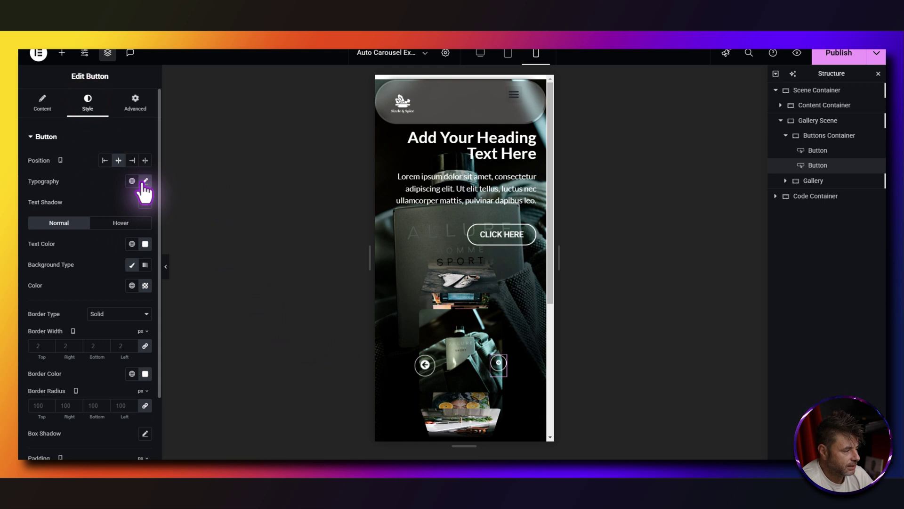
pyautogui.click(145, 181)
pyautogui.write('30')
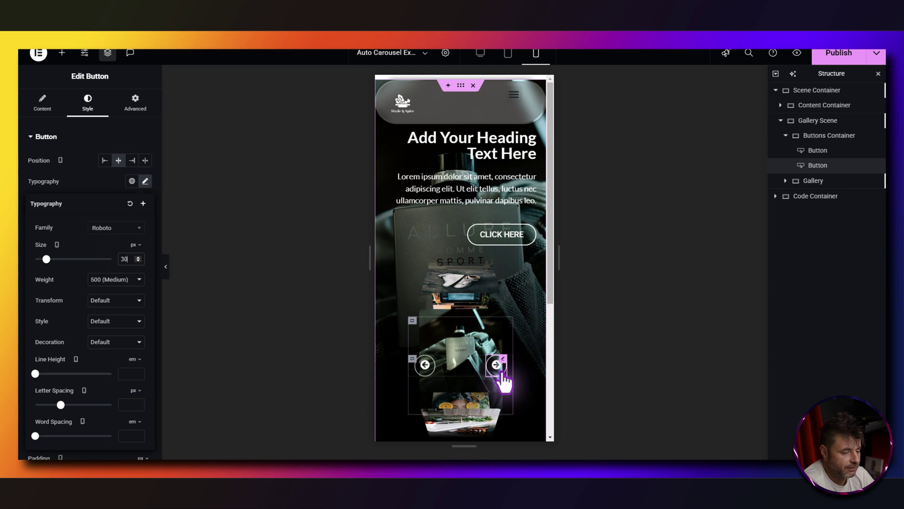
pyautogui.click(80, 174)
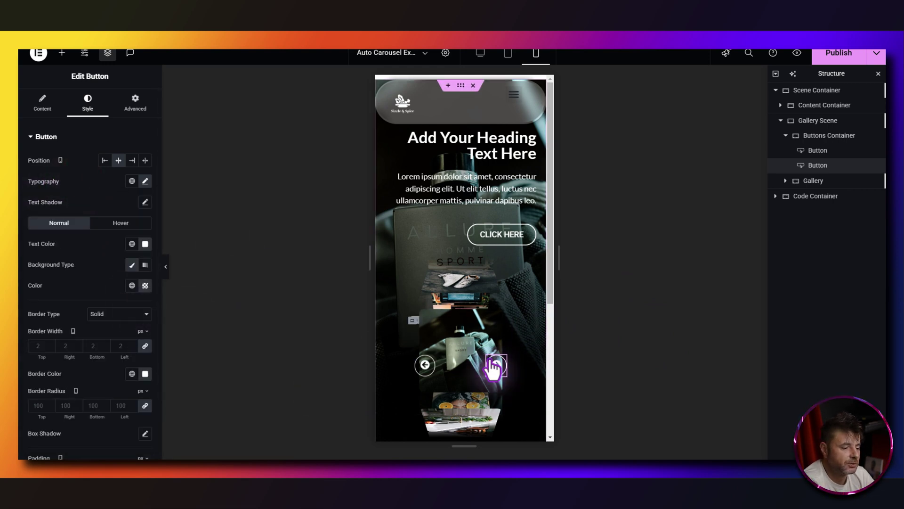
# Give the next arrow button an Absolute position with right horizontal orientation and a mobile horizontal offset of -58 px.
pyautogui.click(141, 110)
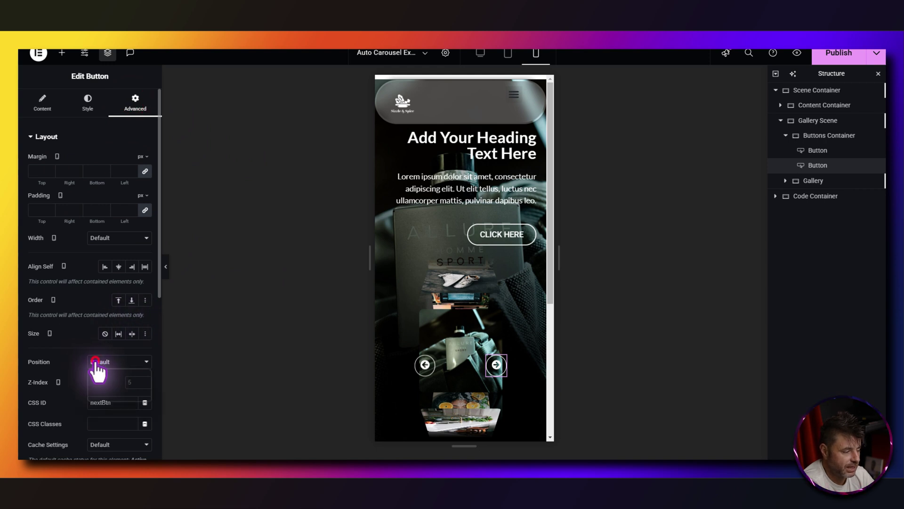
pyautogui.click(98, 385)
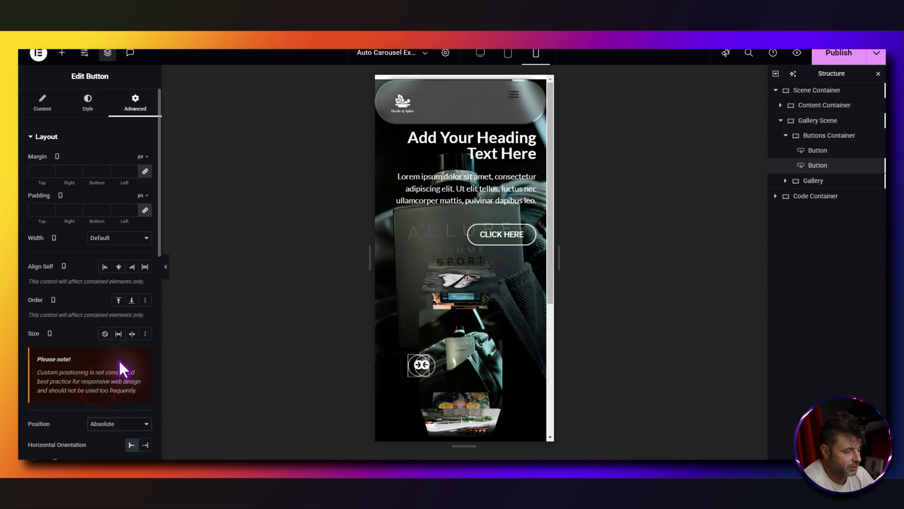
pyautogui.scroll(-3, 48, 327)
pyautogui.click(145, 309)
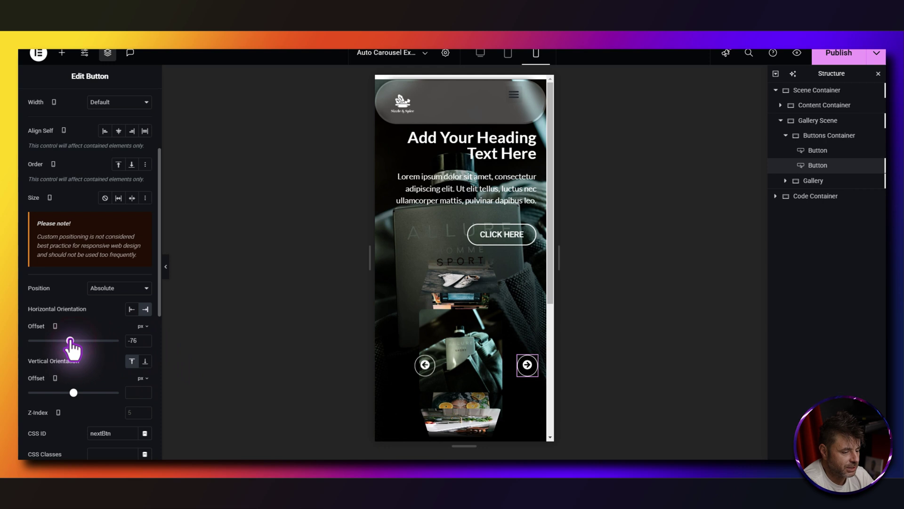
pyautogui.click(145, 342)
pyautogui.click(145, 342)
pyautogui.click(145, 343)
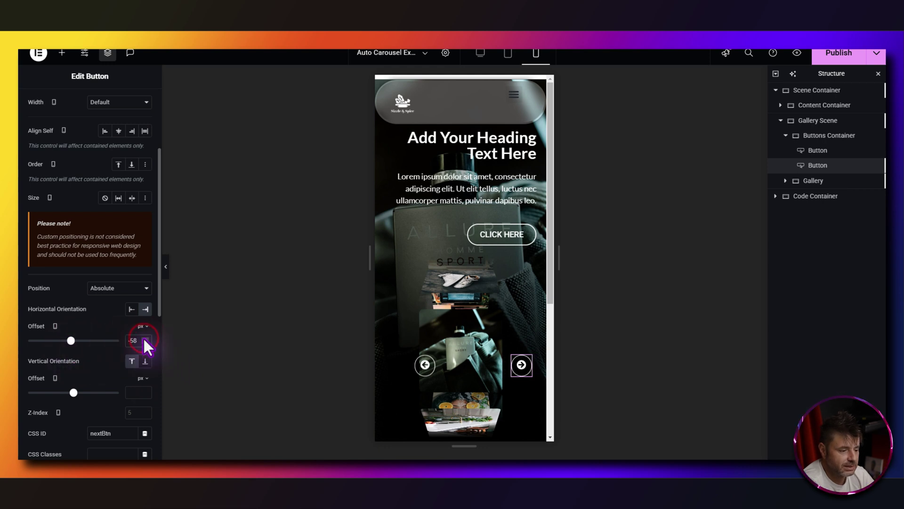
# Give the previous arrow button an Absolute position with a mobile horizontal offset of -55 px.
pyautogui.click(425, 365)
pyautogui.click(141, 99)
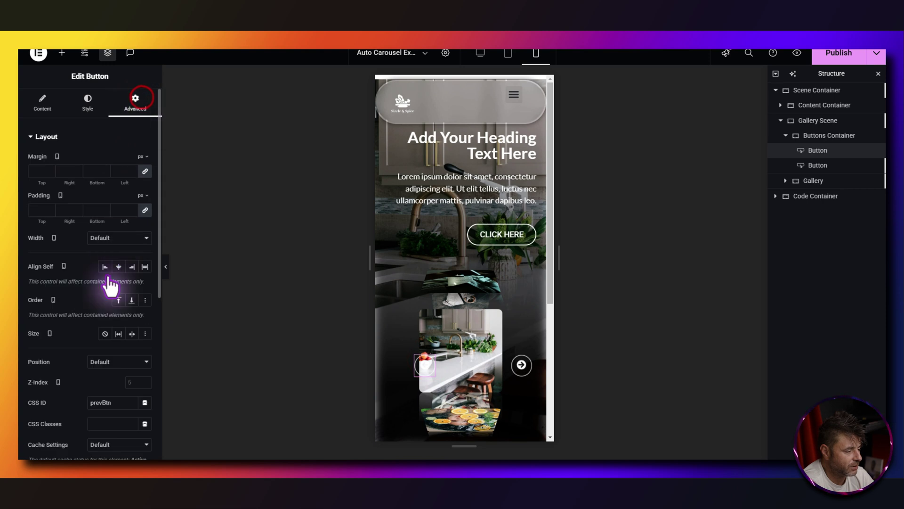
pyautogui.click(102, 385)
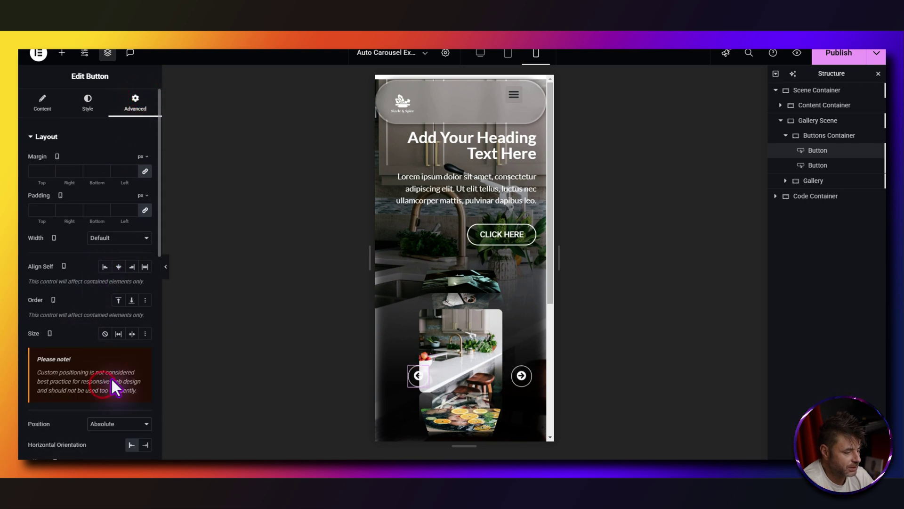
pyautogui.scroll(-2, 84, 399)
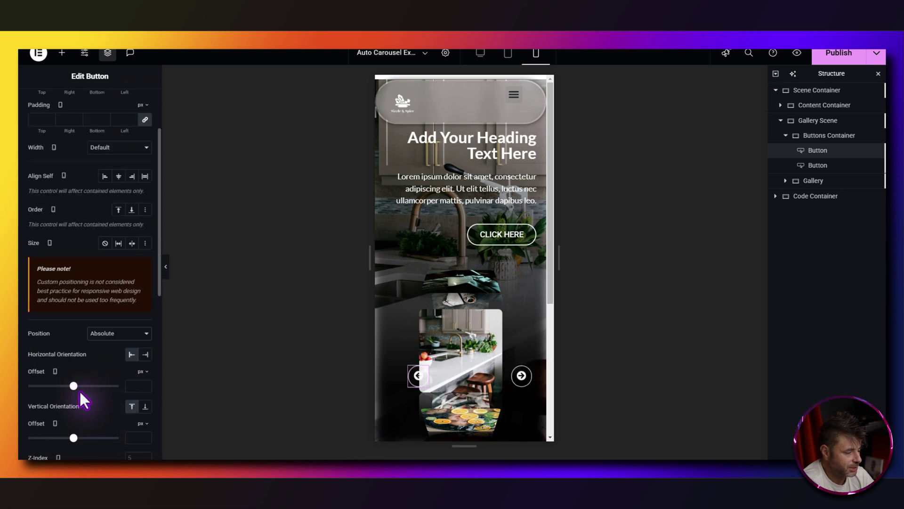
pyautogui.moveTo(73, 386); pyautogui.dragTo(69, 386)
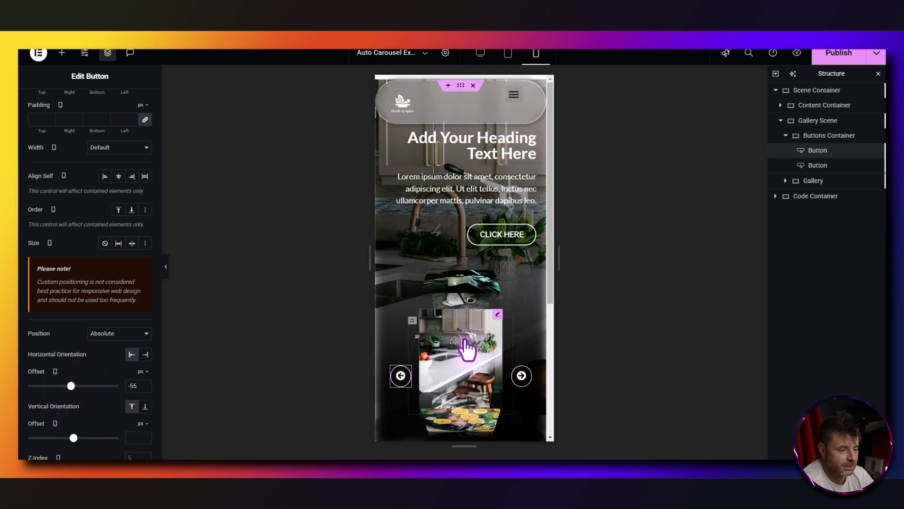
pyautogui.scroll(-4, 480, 347)
pyautogui.scroll(2, 477, 356)
pyautogui.scroll(2, 476, 358)
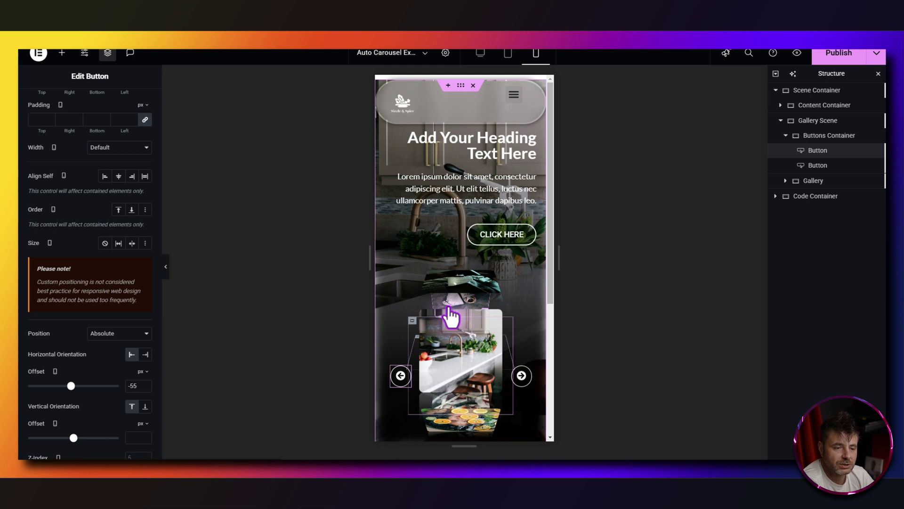
# Review the mobile scale rule in the Gallery container's Custom CSS and try both arrow buttons on the canvas.
pyautogui.click(810, 181)
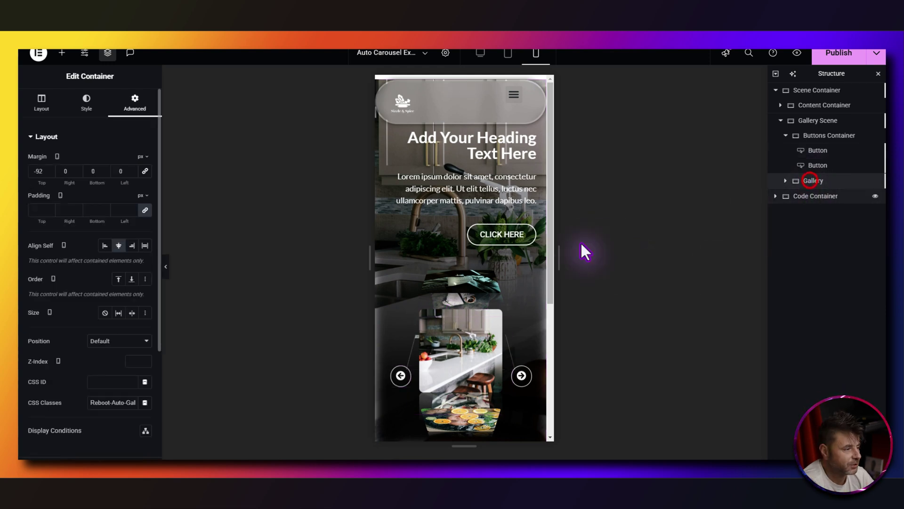
pyautogui.scroll(-5, 90, 424)
pyautogui.click(89, 447)
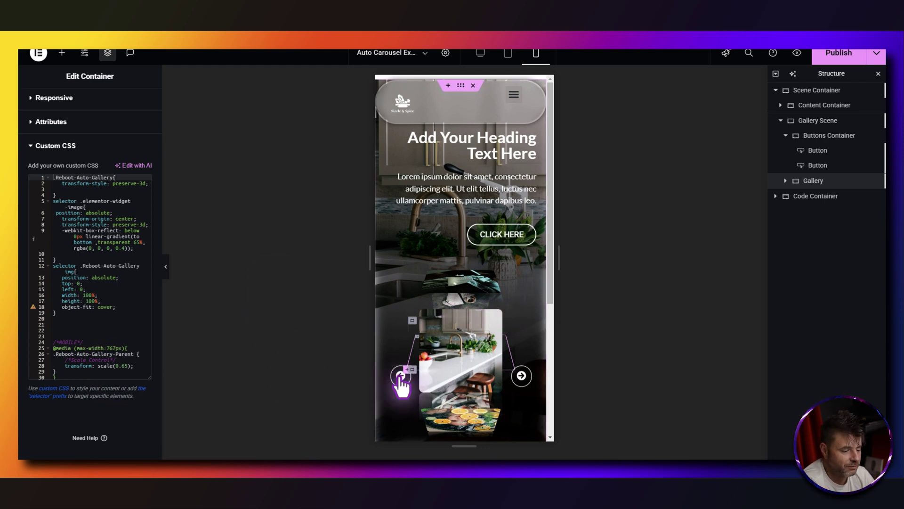
pyautogui.click(401, 377)
pyautogui.click(523, 377)
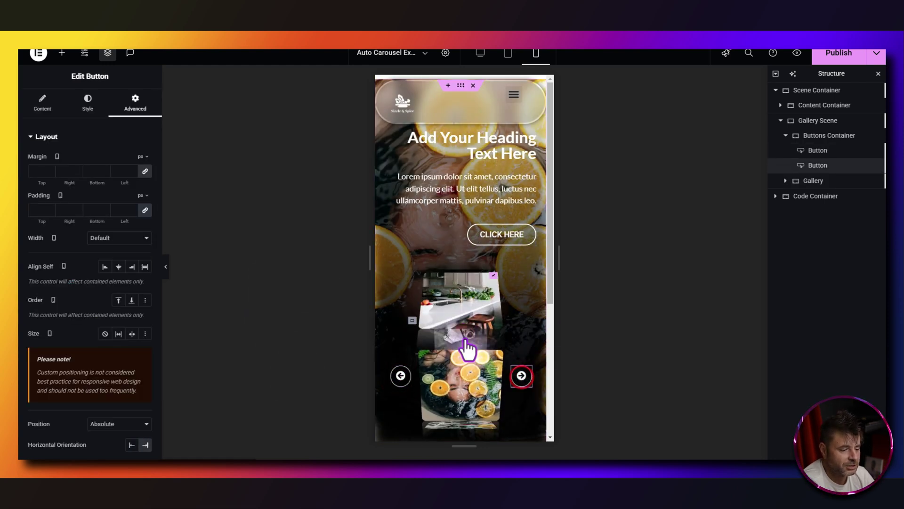
# Set the Gallery container's mobile width to 92% and return to the desktop view.
pyautogui.click(812, 180)
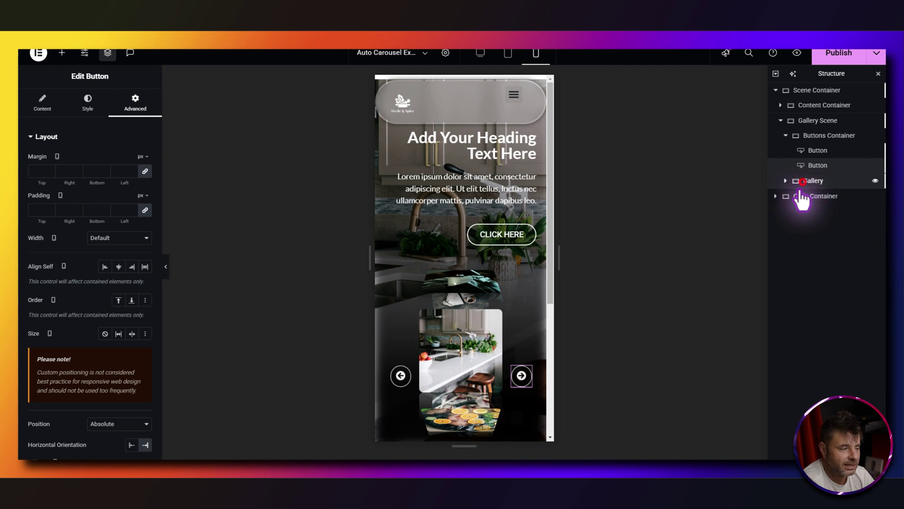
pyautogui.click(44, 101)
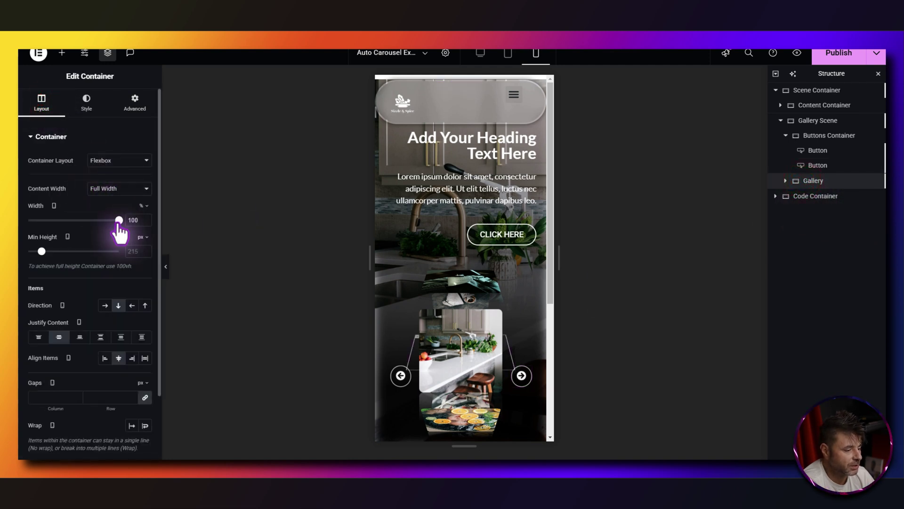
pyautogui.moveTo(116, 225)
pyautogui.mouseDown()
pyautogui.moveTo(99, 222)
pyautogui.moveTo(107, 221)
pyautogui.mouseUp()
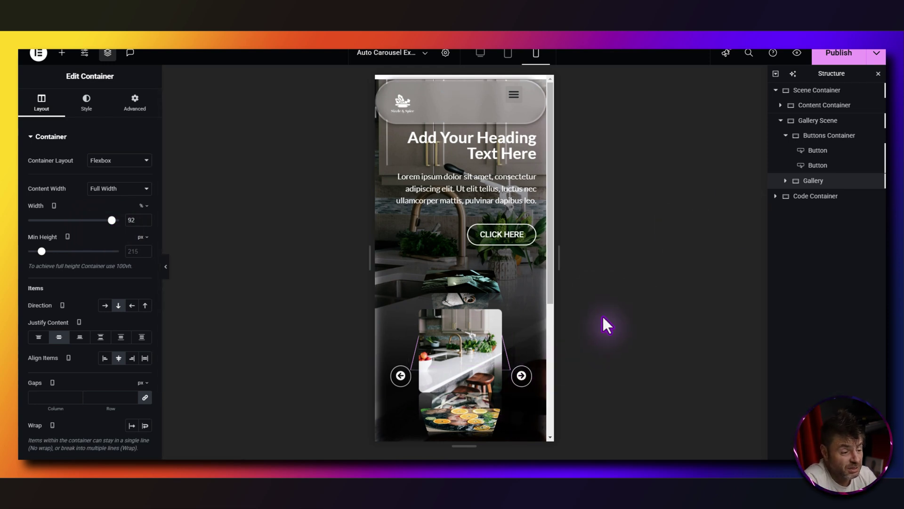
pyautogui.click(480, 54)
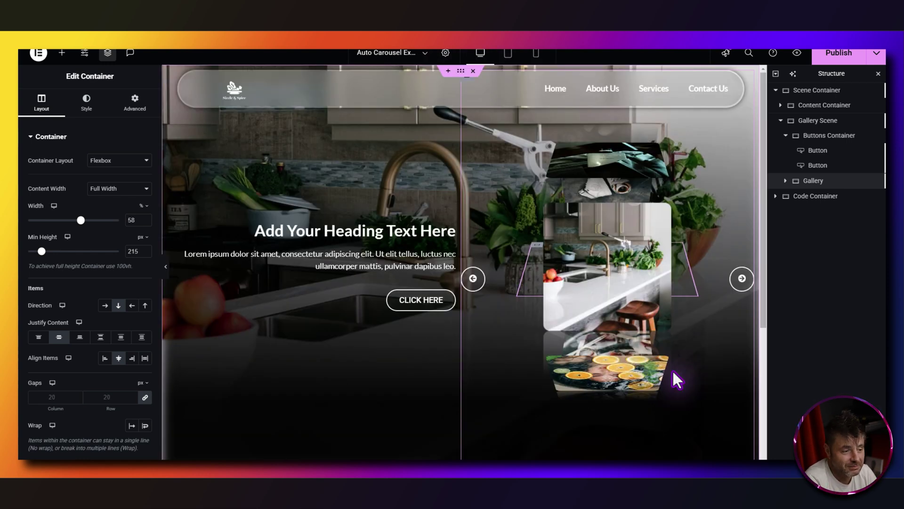